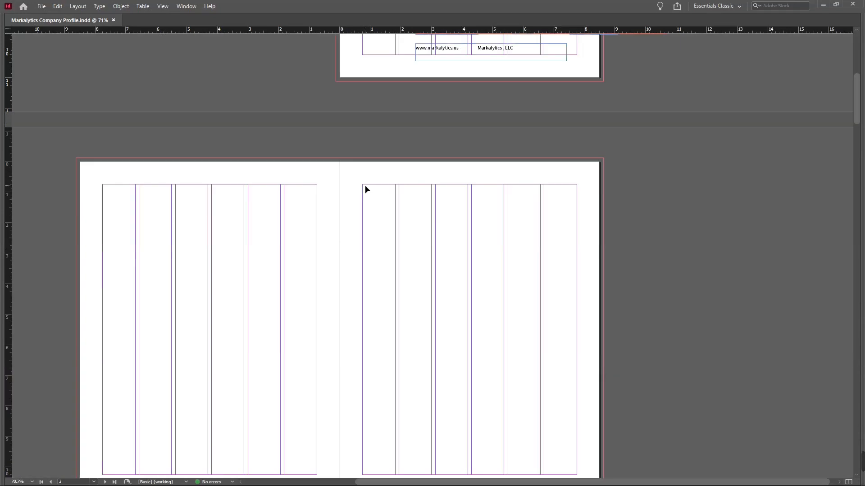
# - Switch to the Google Slides blueprint to read the "Master page Setup & Formatting" slide, and return to the InDesign document
pyautogui.hotkey('alt', 'Tab')
pyautogui.press('Tab')
pyautogui.press('Tab')
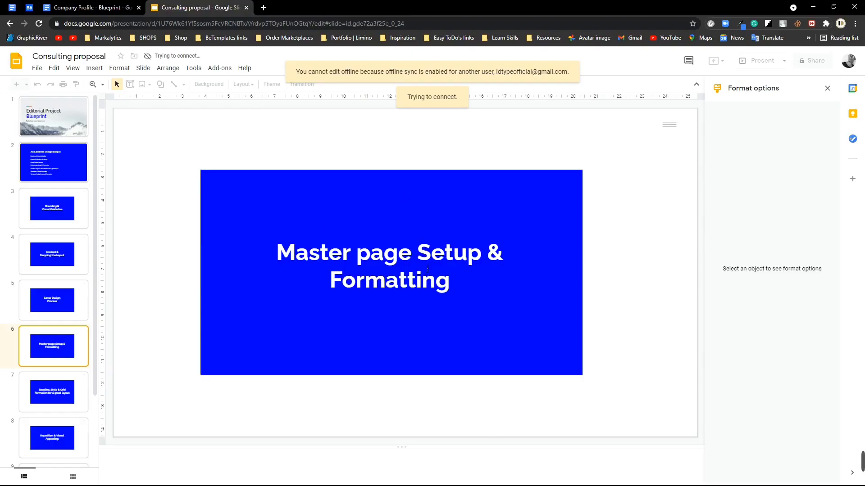
pyautogui.hotkey('alt', 'Tab')
pyautogui.click(283, 185)
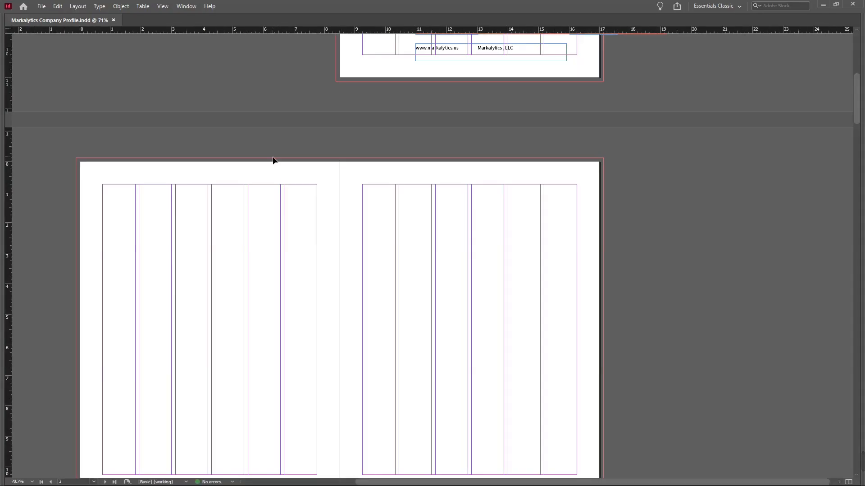
# - Restore the hidden interface, display the document's page thumbnails and extend their list until every spread fits
pyautogui.press('Tab')
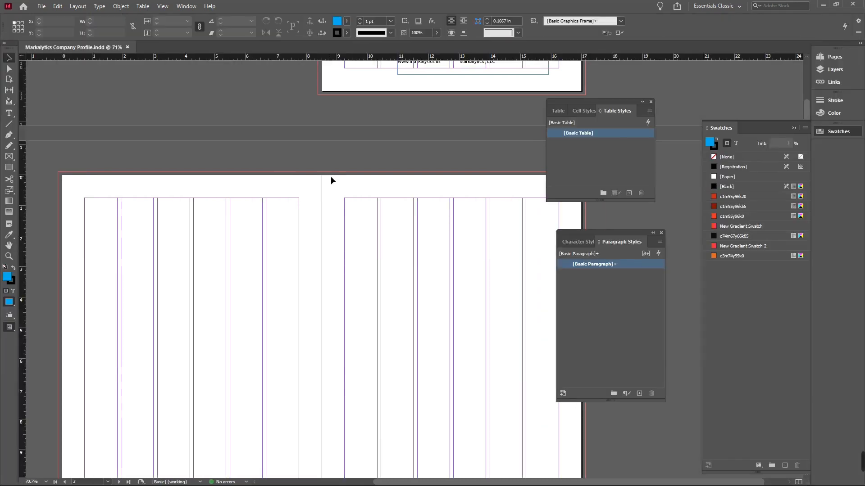
pyautogui.scroll(3, 373, 268)
pyautogui.scroll(-4, 374, 266)
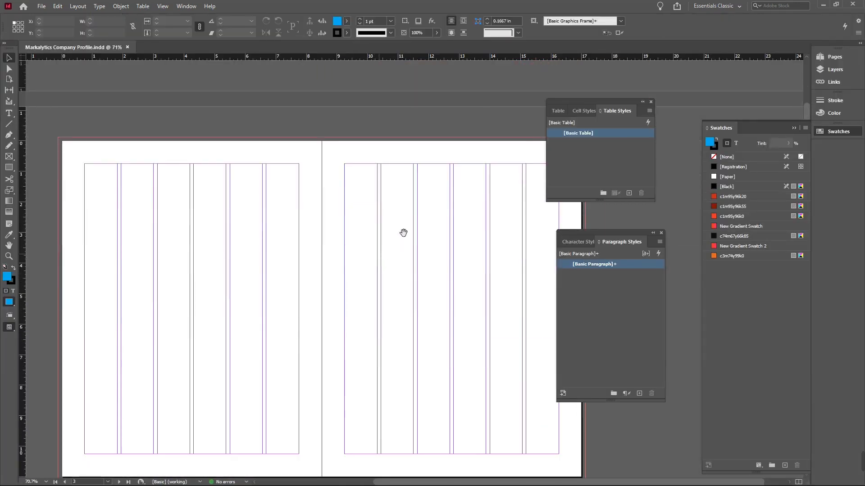
pyautogui.moveTo(403, 233); pyautogui.dragTo(382, 180)
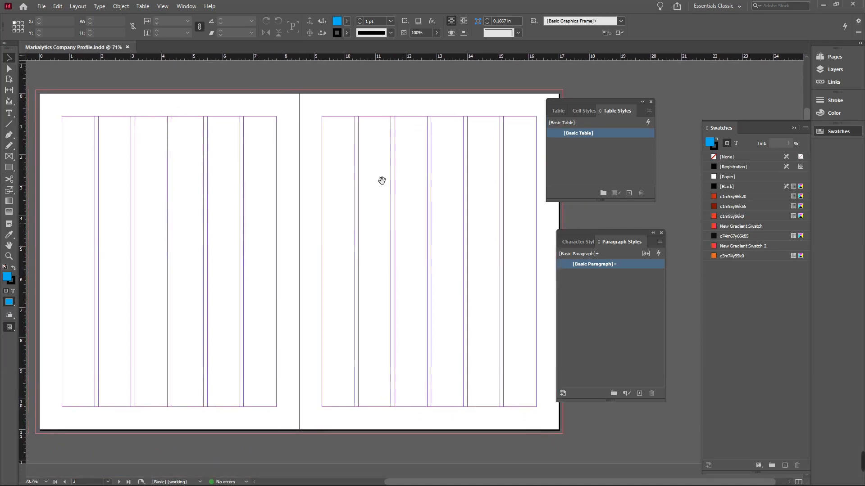
pyautogui.hotkey('ctrl', '-')
pyautogui.scroll(-1, 435, 228)
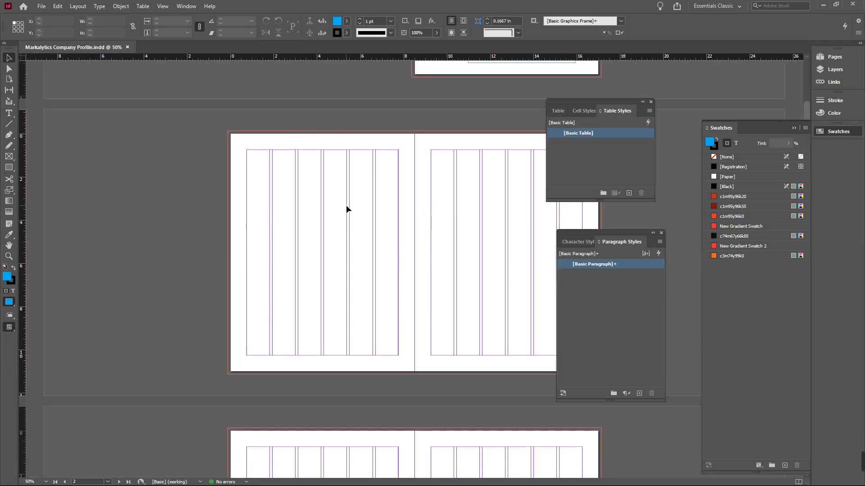
pyautogui.click(186, 6)
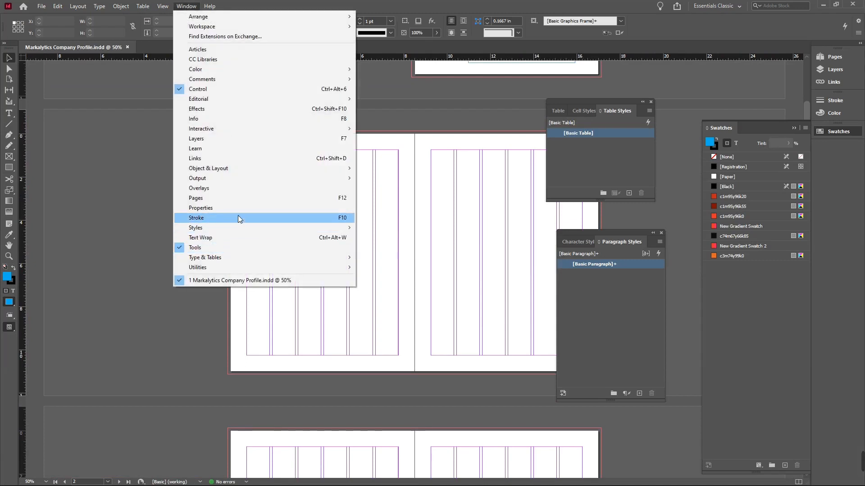
pyautogui.click(239, 197)
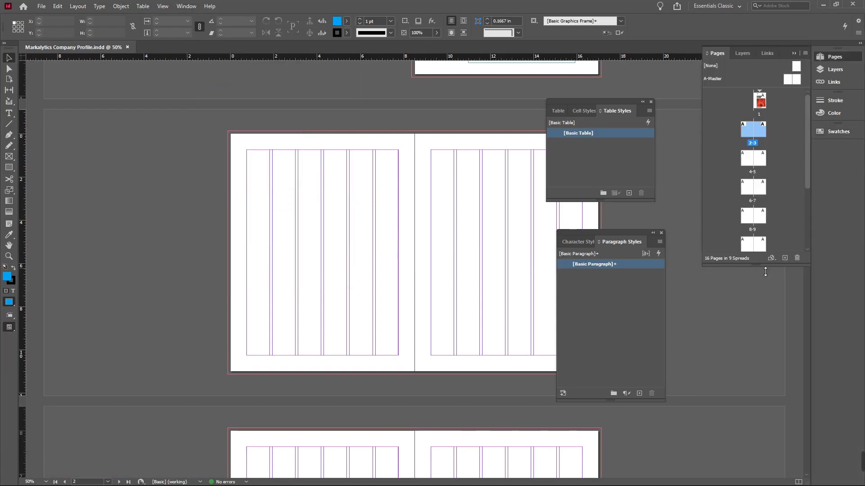
pyautogui.moveTo(762, 271); pyautogui.dragTo(762, 431)
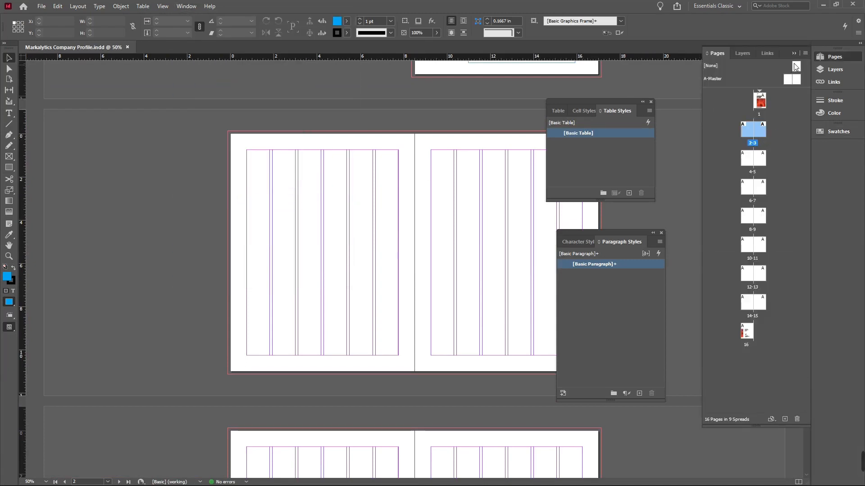
# - Set the page thumbnail size to Extra Large and give the master page list more room above the pages
pyautogui.click(804, 53)
pyautogui.moveTo(679, 223)
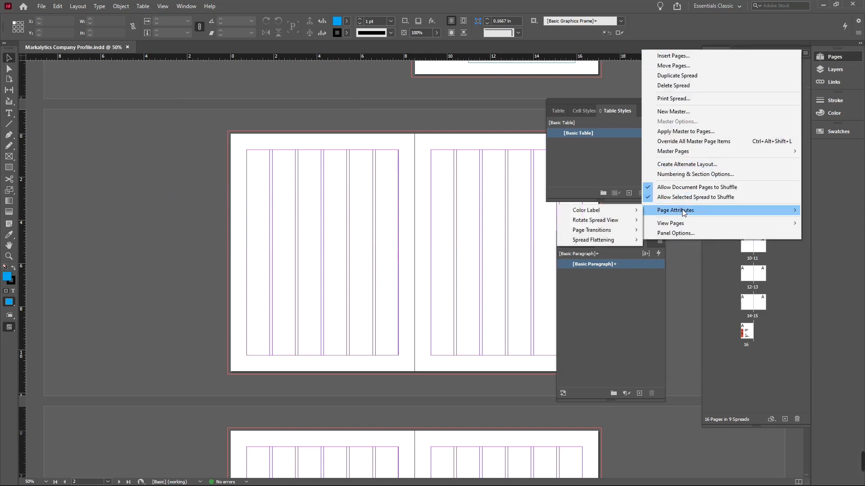
pyautogui.click(678, 232)
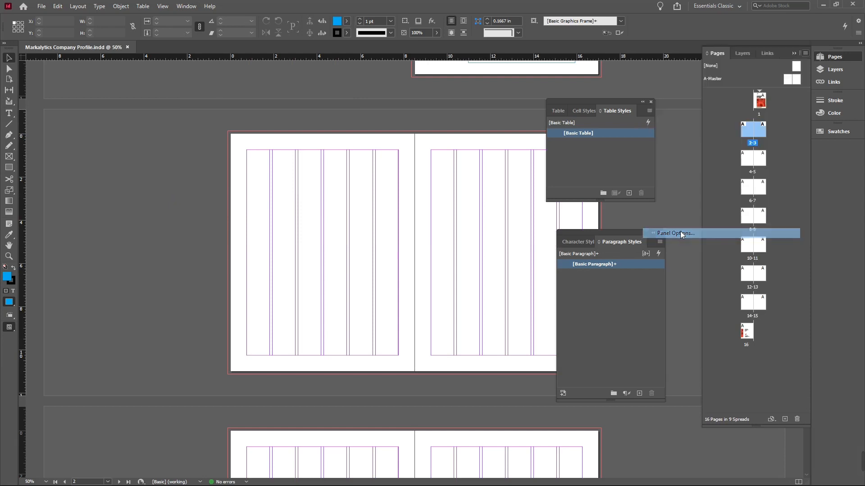
pyautogui.click(382, 166)
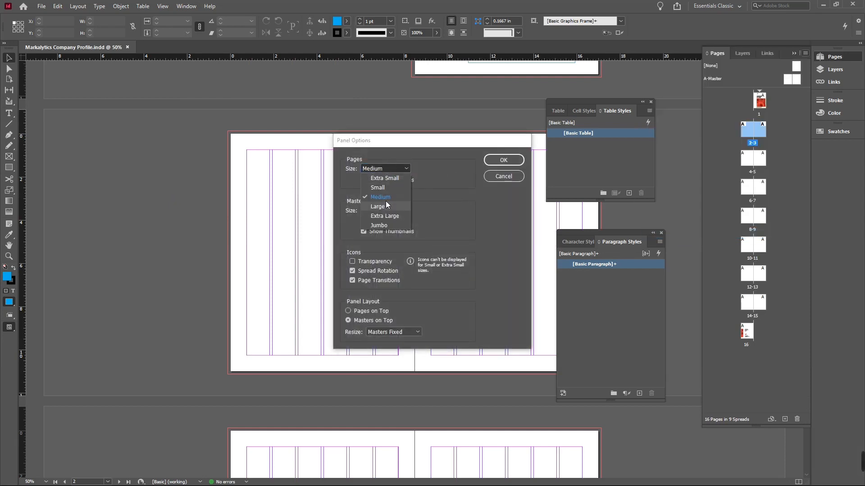
pyautogui.click(388, 217)
pyautogui.click(507, 161)
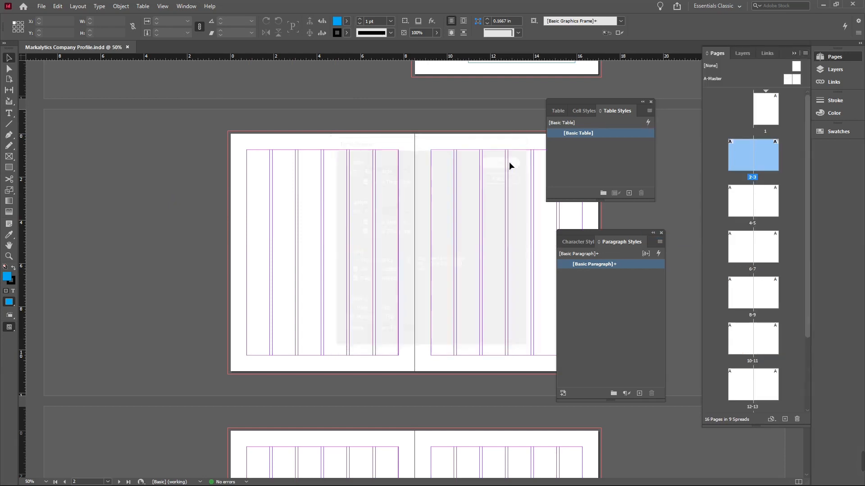
pyautogui.click(798, 144)
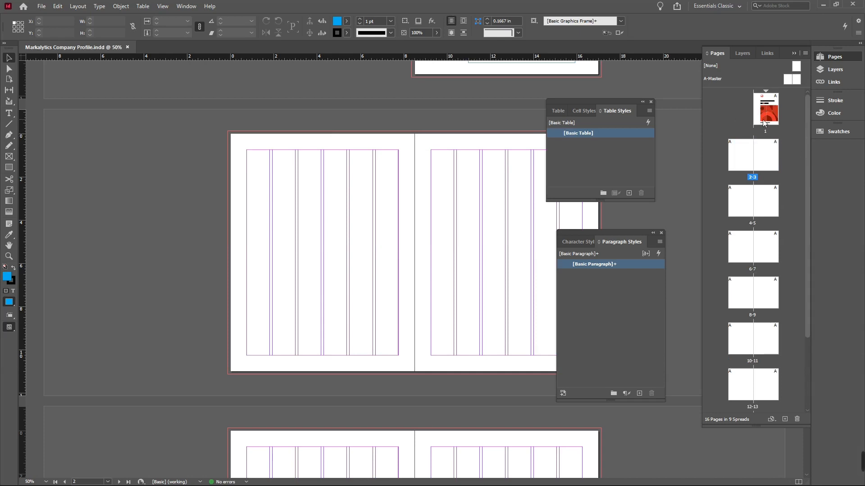
pyautogui.moveTo(763, 88); pyautogui.dragTo(765, 117)
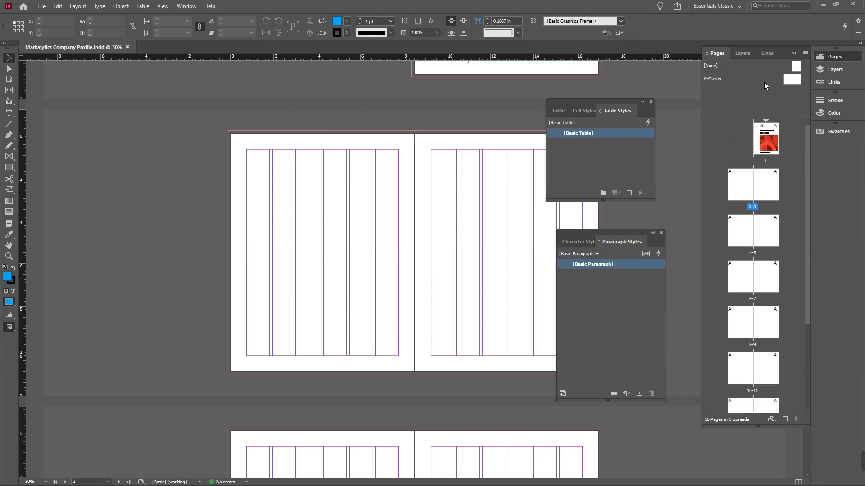
# - Set the master thumbnail size to Extra Large and enlarge the masters area to fit the whole A-Master spread
pyautogui.click(805, 54)
pyautogui.click(692, 234)
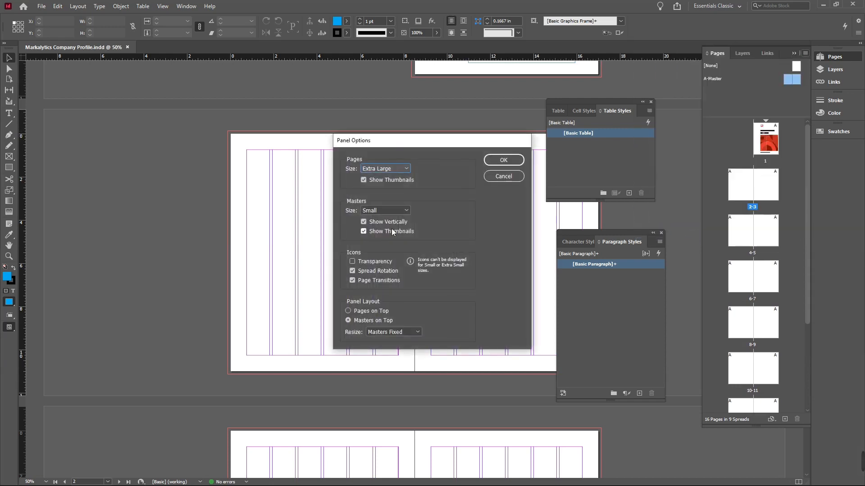
pyautogui.click(390, 210)
pyautogui.click(385, 258)
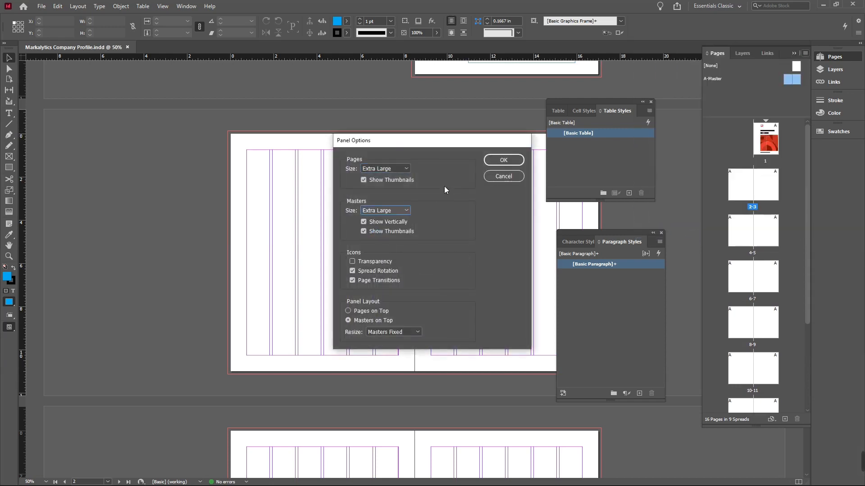
pyautogui.click(503, 159)
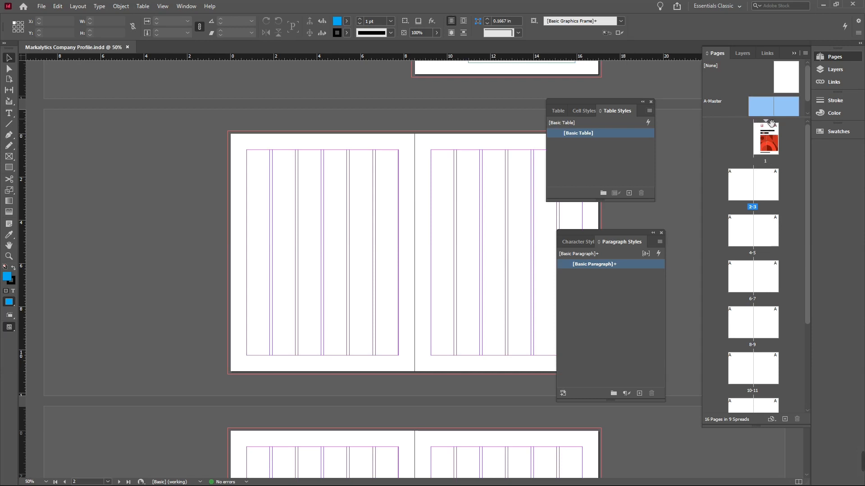
pyautogui.moveTo(768, 120); pyautogui.dragTo(765, 146)
pyautogui.click(716, 128)
pyautogui.click(709, 110)
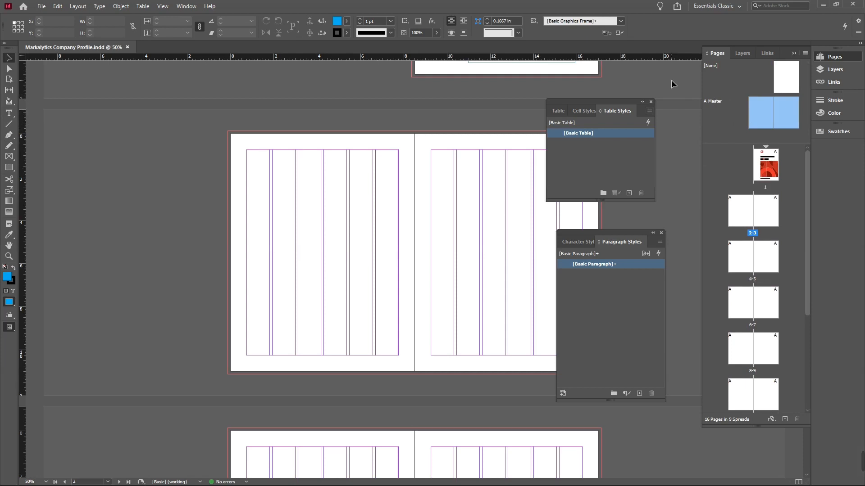
# - Examine pages 2 and 3 and the other spreads to see which master is applied to them
pyautogui.click(739, 215)
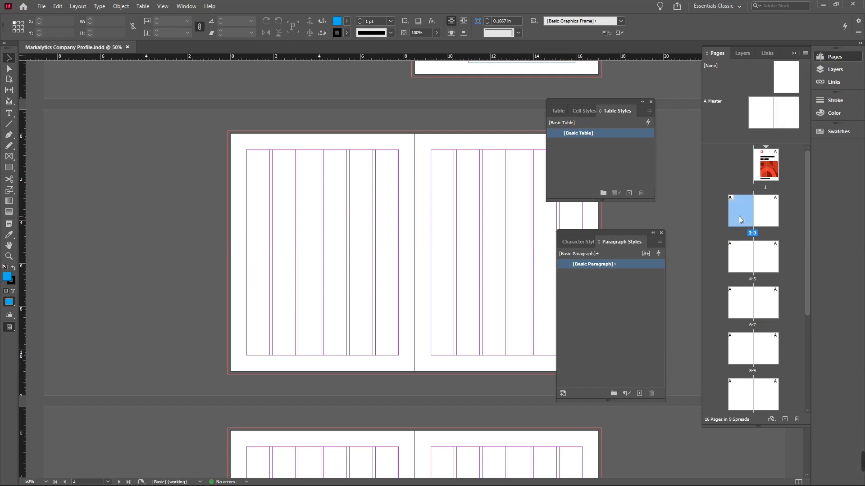
pyautogui.click(774, 219)
pyautogui.scroll(-5, 782, 282)
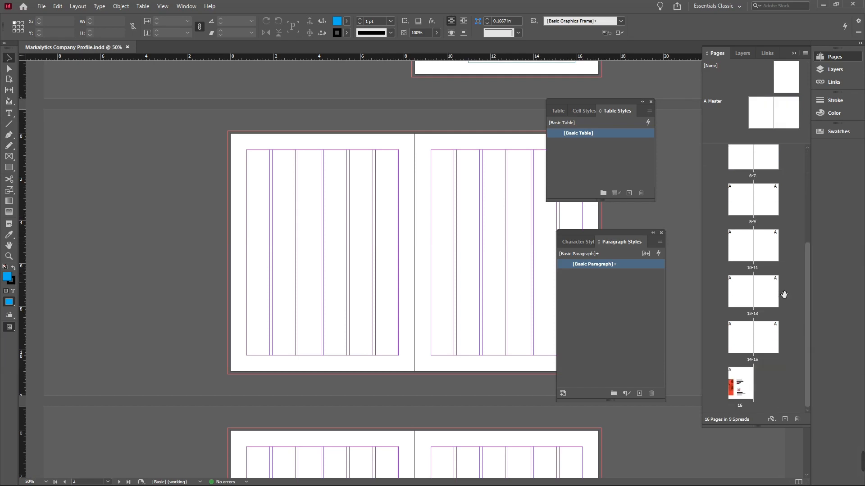
pyautogui.scroll(5, 768, 346)
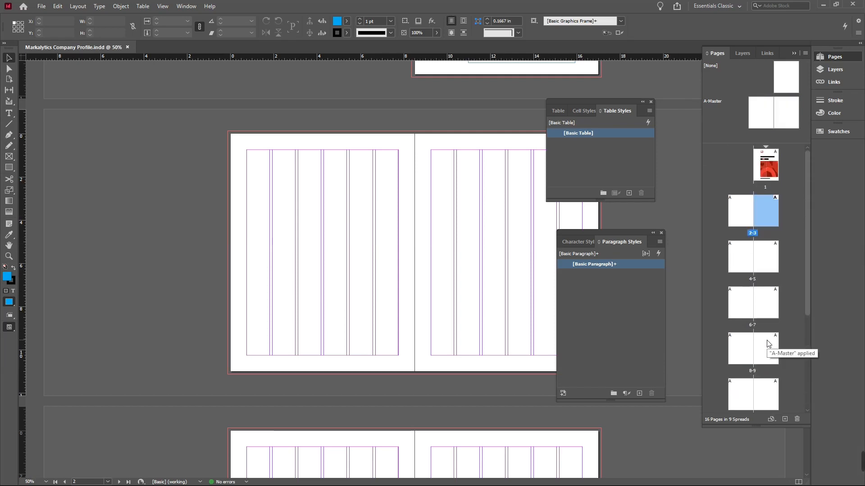
pyautogui.click(748, 207)
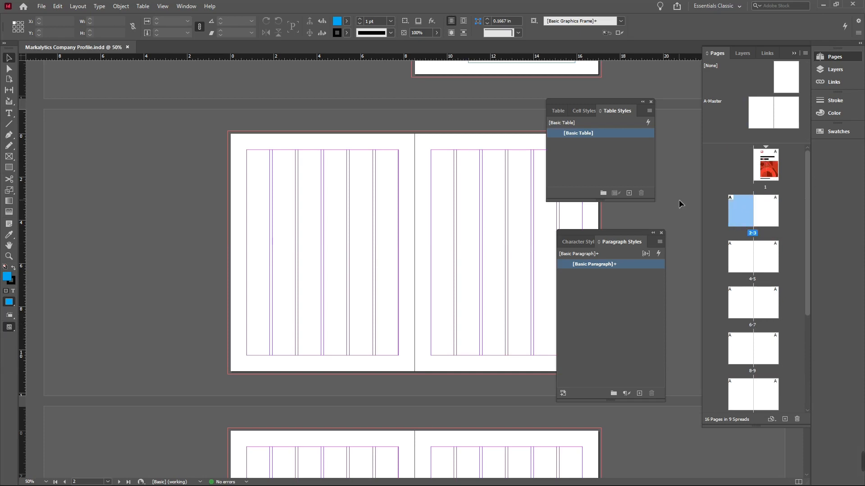
pyautogui.scroll(3, 340, 304)
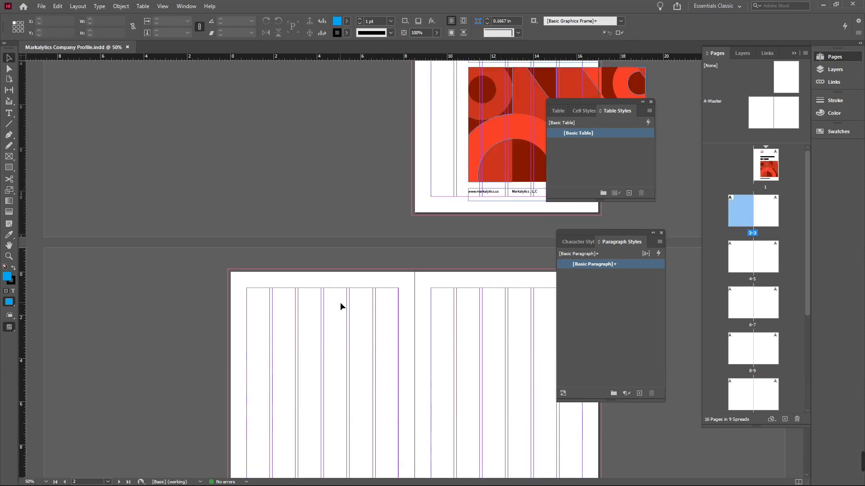
pyautogui.scroll(-4, 341, 306)
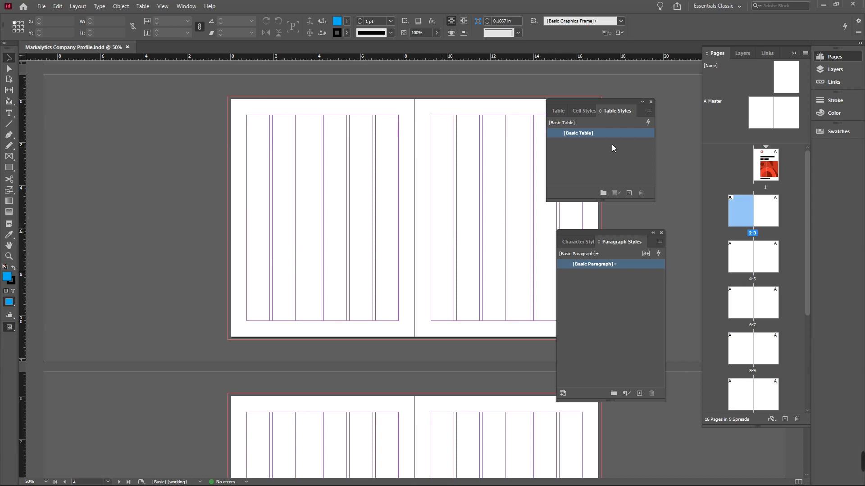
# - Open the A-Master spread for editing, enlarged in an uncluttered workspace with its column and baseline grids showing
pyautogui.click(766, 113)
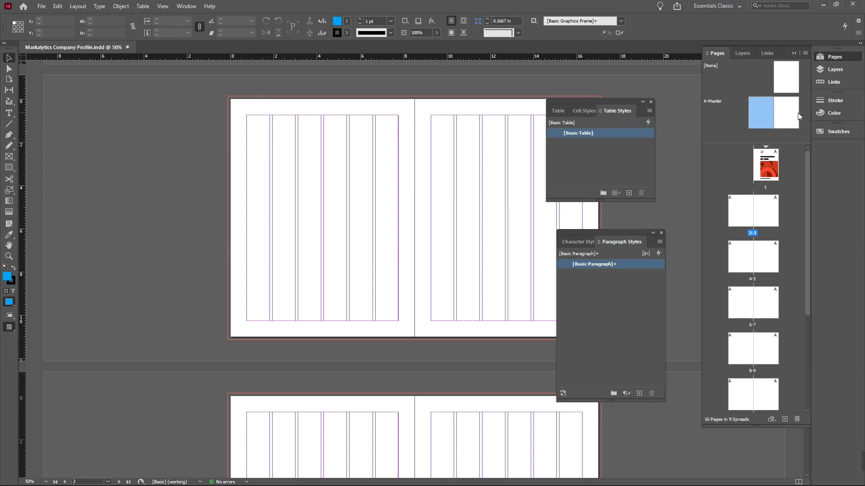
pyautogui.doubleClick(761, 118)
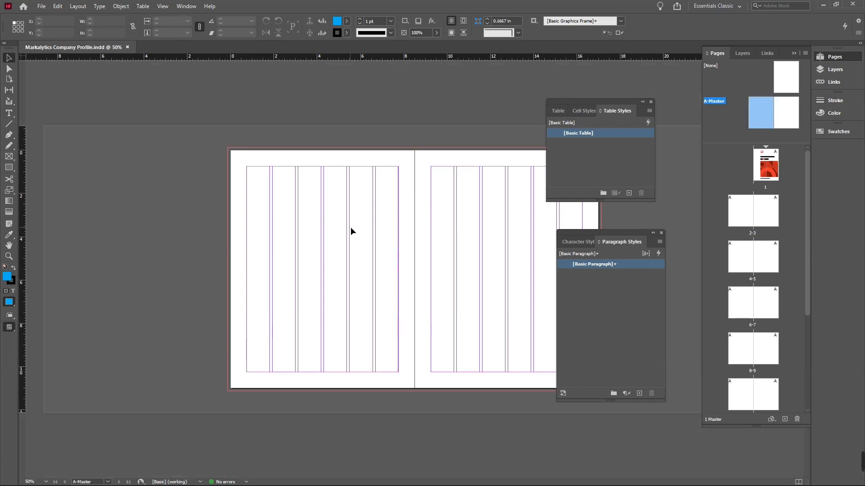
pyautogui.press('Tab')
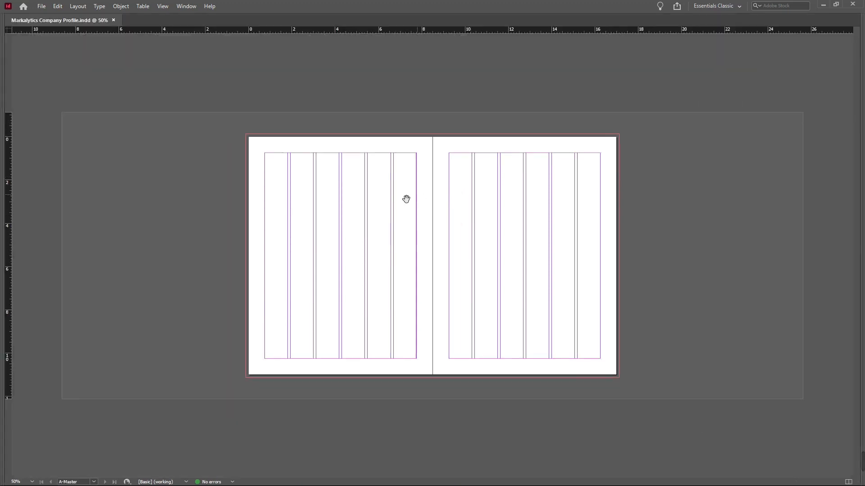
pyautogui.moveTo(205, 124)
pyautogui.mouseDown()
pyautogui.moveTo(324, 209)
pyautogui.moveTo(655, 395)
pyautogui.mouseUp()
pyautogui.moveTo(535, 340); pyautogui.dragTo(498, 335)
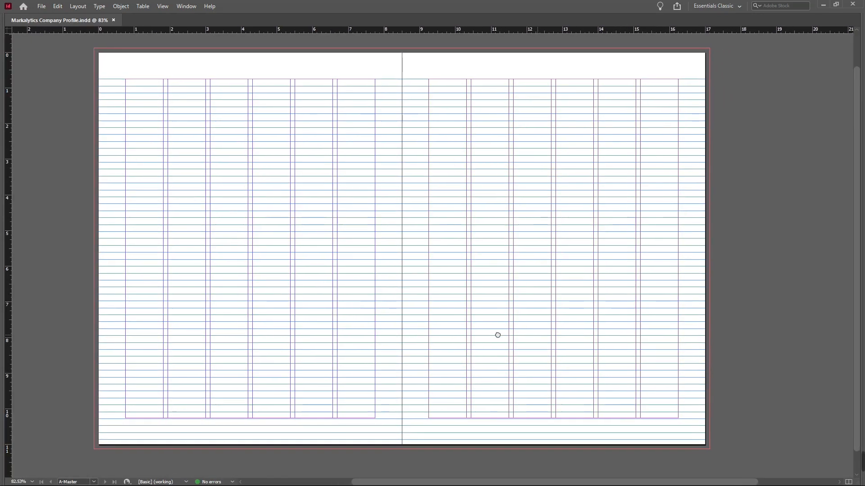
pyautogui.hotkey('ctrl', '-')
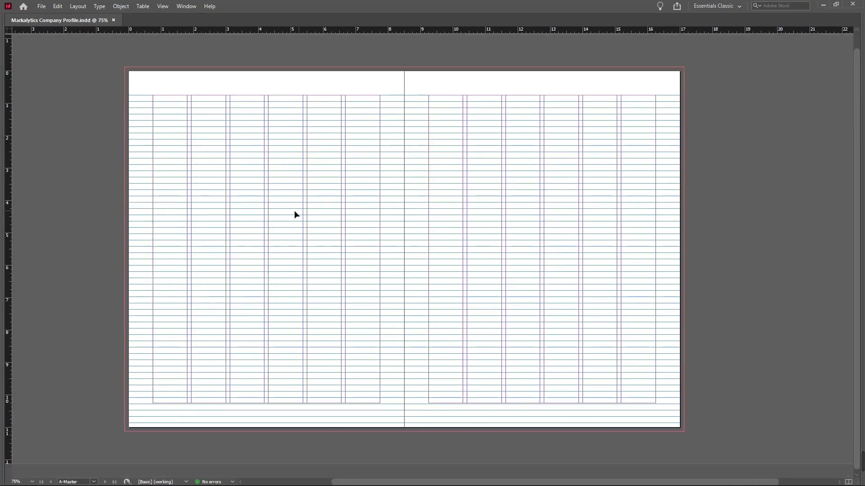
# - Check the A-Master spread in preview mode without guides, and return to the normal view
pyautogui.moveTo(380, 227); pyautogui.dragTo(340, 226)
pyautogui.moveTo(157, 80); pyautogui.dragTo(429, 371)
pyautogui.press('w')
pyautogui.moveTo(251, 195); pyautogui.dragTo(484, 324)
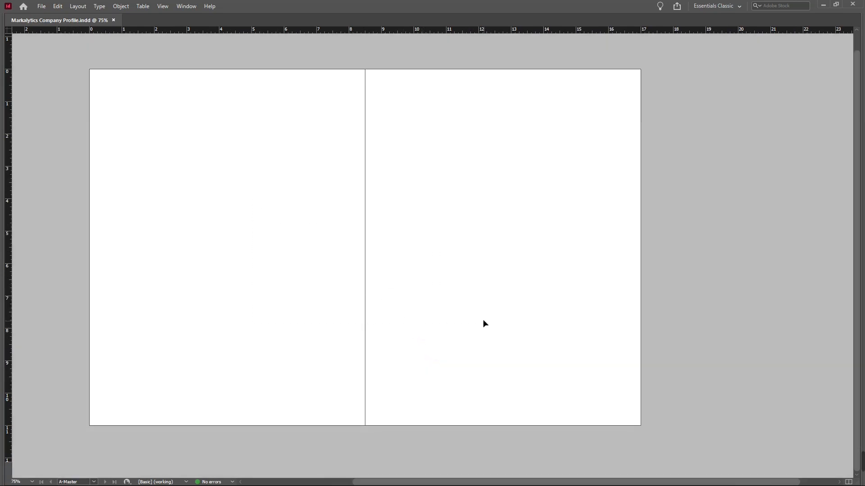
pyautogui.press('w')
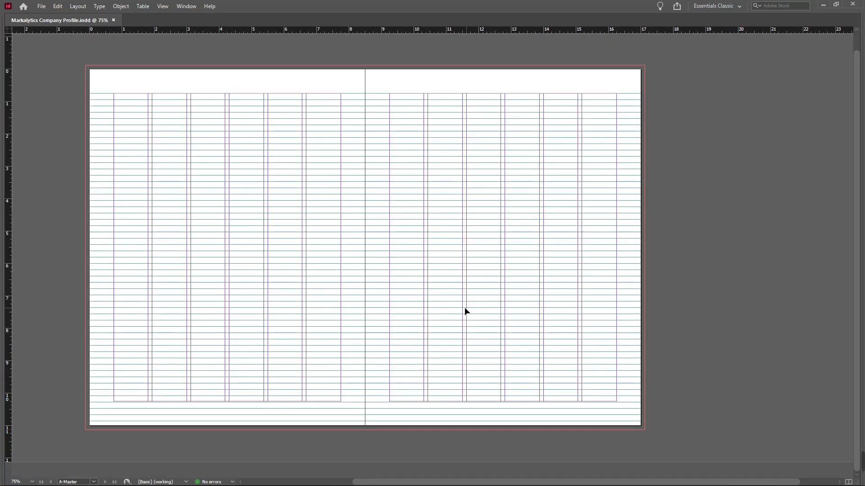
# - Go to the cover on page 1 and select its title, red artwork and footer text to inspect their alignment
pyautogui.press('Tab')
pyautogui.doubleClick(765, 164)
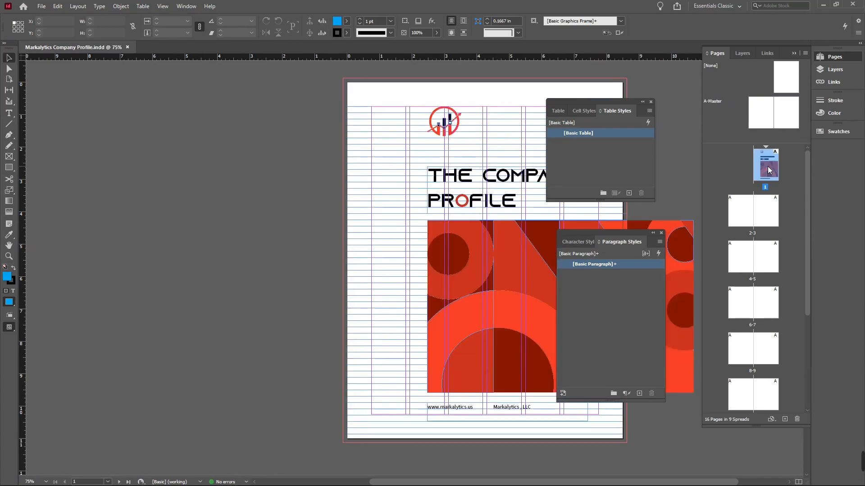
pyautogui.press('Tab')
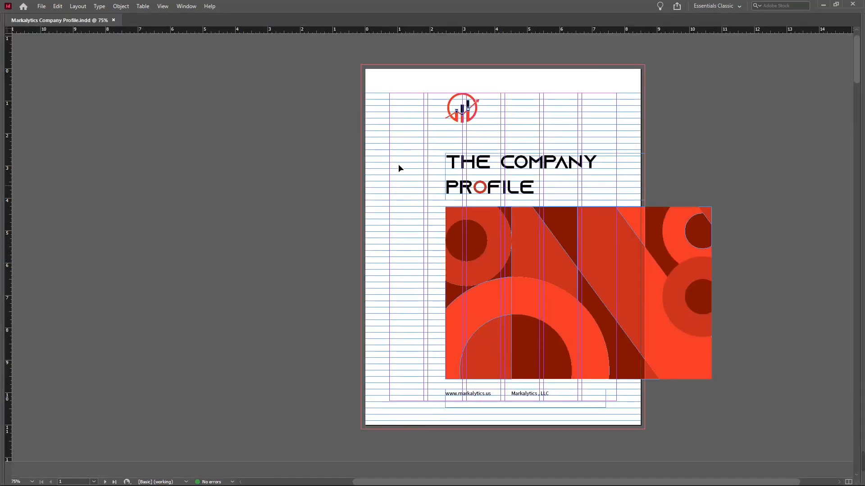
pyautogui.moveTo(403, 146); pyautogui.dragTo(567, 418)
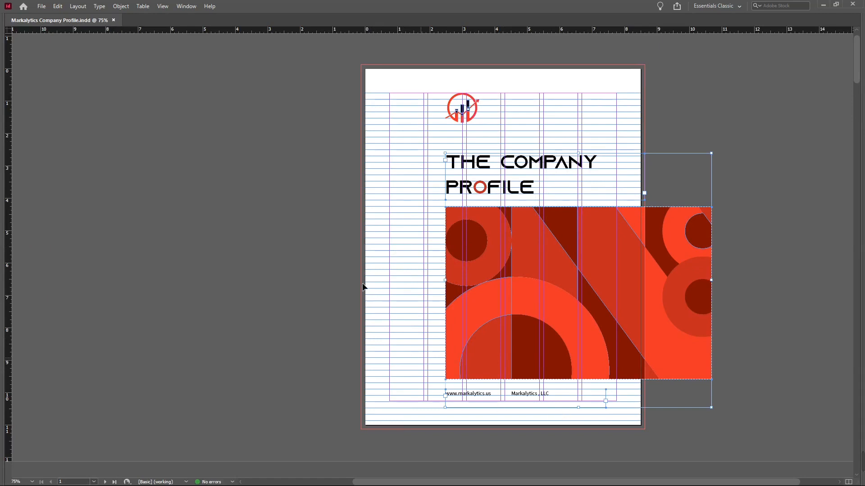
# - Select the cover's title, red artwork and footer text for copying, and open the A-Master spread with its layout grids showing
pyautogui.click(376, 266)
pyautogui.press('Tab')
pyautogui.moveTo(366, 160); pyautogui.dragTo(523, 440)
pyautogui.doubleClick(782, 113)
pyautogui.press('Tab')
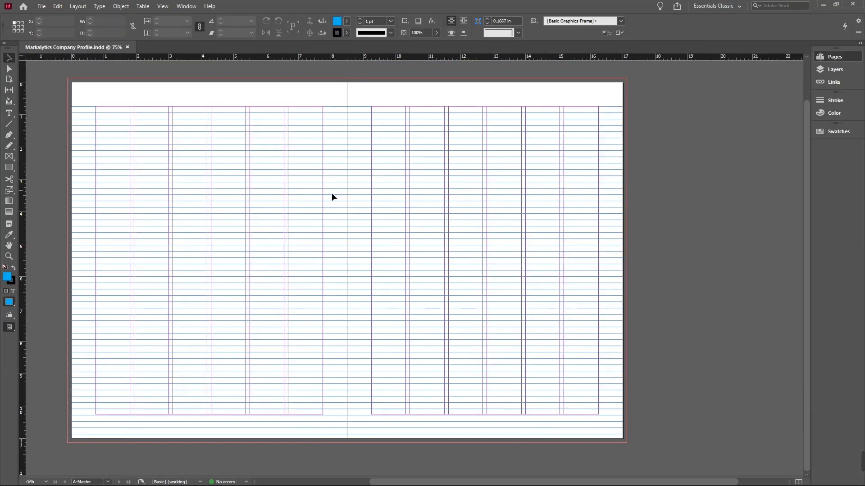
pyautogui.press('w')
pyautogui.press('w')
pyautogui.press('Tab')
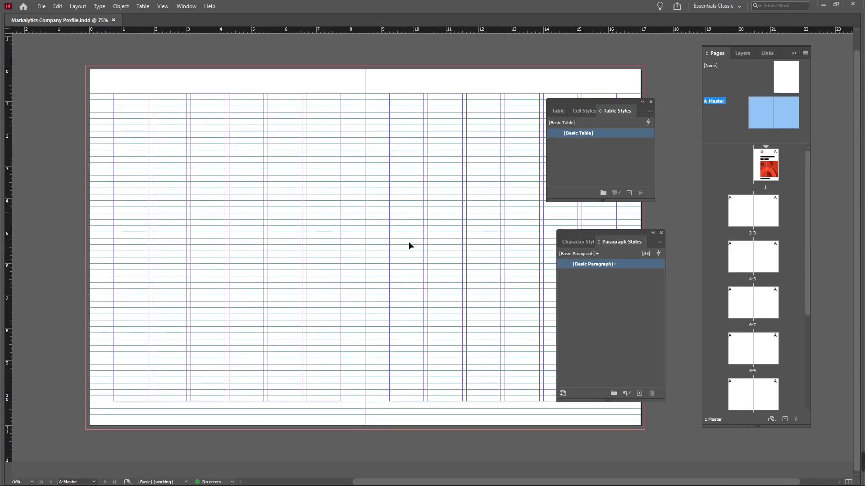
# - Paste the copied cover title, red artwork and footer text onto the A-Master spread
pyautogui.scroll(-1, 356, 317)
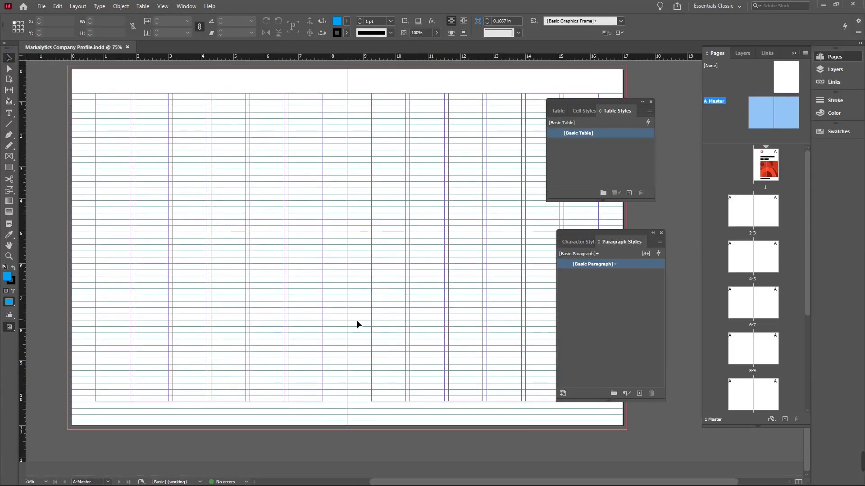
pyautogui.scroll(3, 355, 331)
pyautogui.scroll(-3, 353, 336)
pyautogui.scroll(3, 354, 336)
pyautogui.scroll(-2, 353, 331)
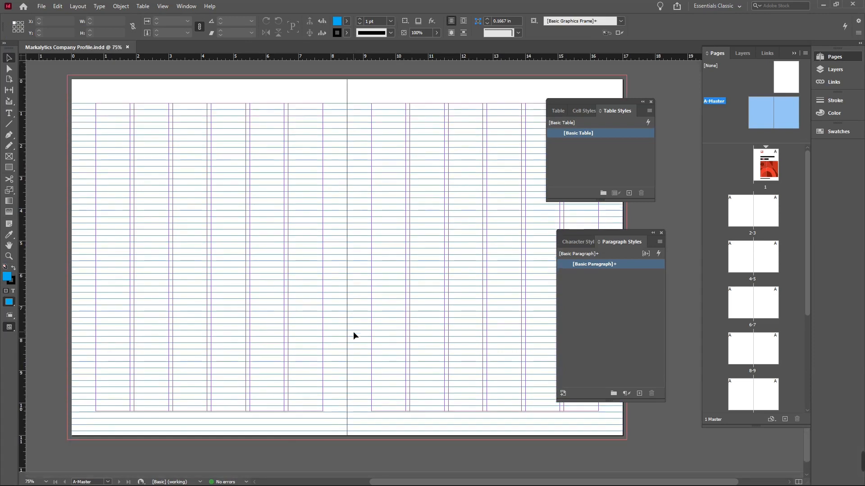
pyautogui.hscroll(1, 378, 320)
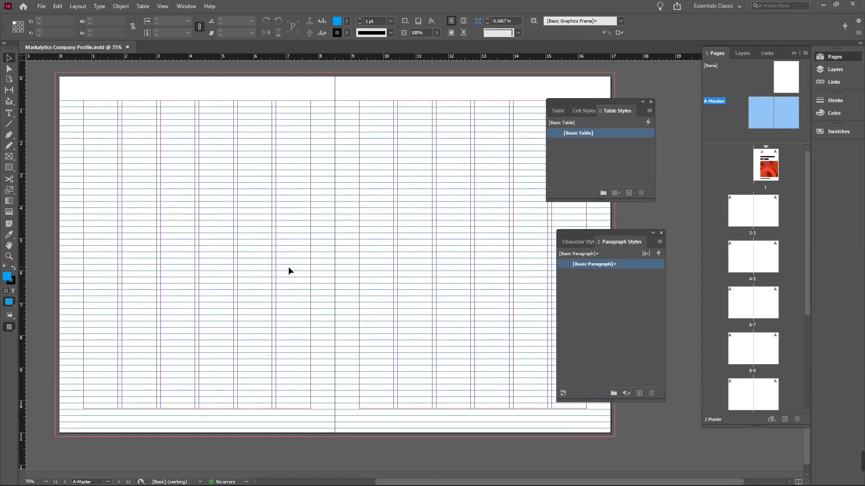
pyautogui.hotkey('ctrl', 'alt', 'shift', 'v')
pyautogui.click(225, 269)
pyautogui.press('Tab')
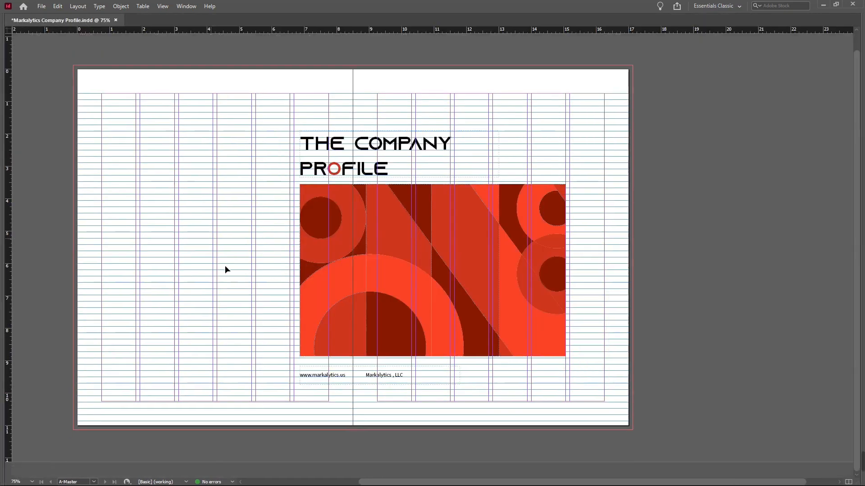
# - Try the red artwork at the right-hand page's outer edge and lower outer corner in preview mode, and undo the moves
pyautogui.moveTo(308, 295); pyautogui.dragTo(626, 300)
pyautogui.press('w')
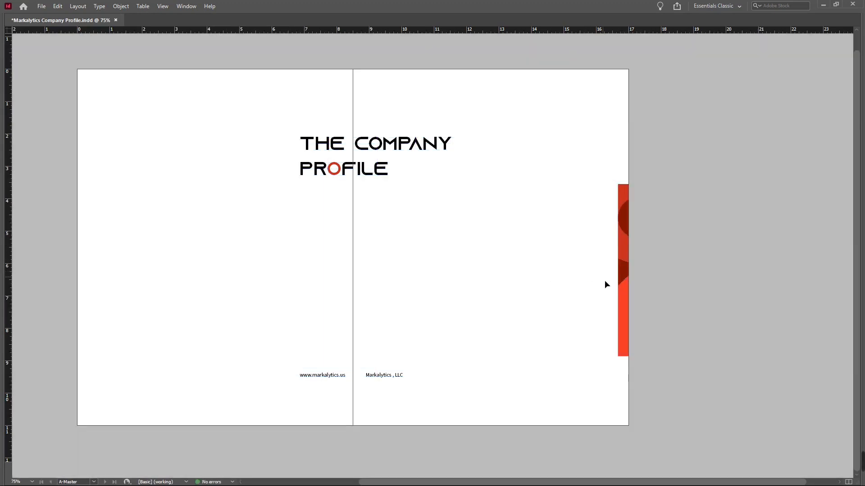
pyautogui.moveTo(628, 233); pyautogui.dragTo(610, 388)
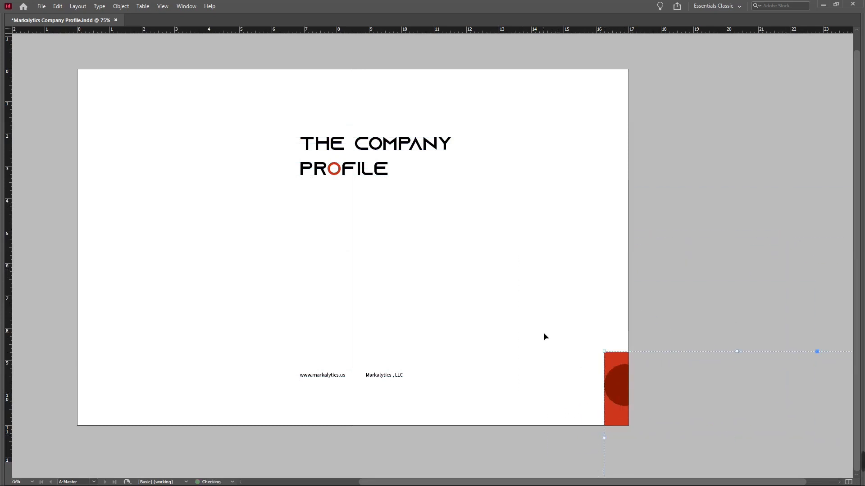
pyautogui.hotkey('ctrl', 'z')
pyautogui.hotkey('ctrl', 'z')
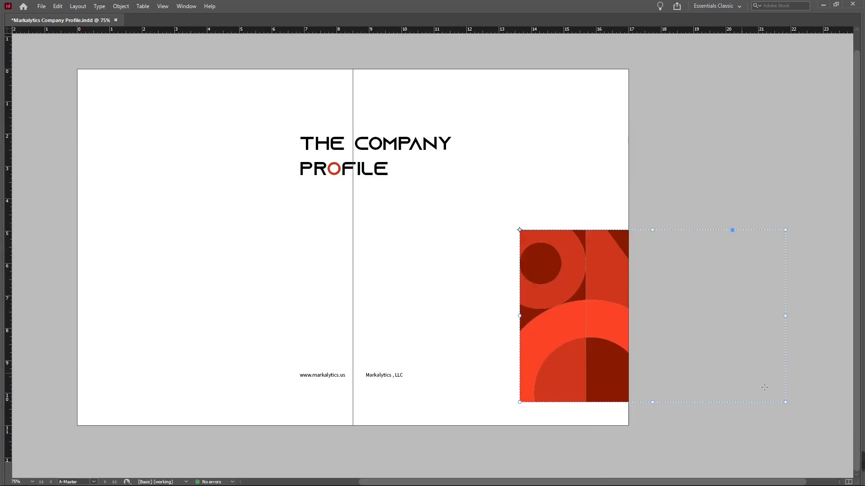
# - Scale the red artwork down proportionally, place it between the title and footer across the spine, and return to the normal view
pyautogui.moveTo(785, 402); pyautogui.dragTo(664, 334)
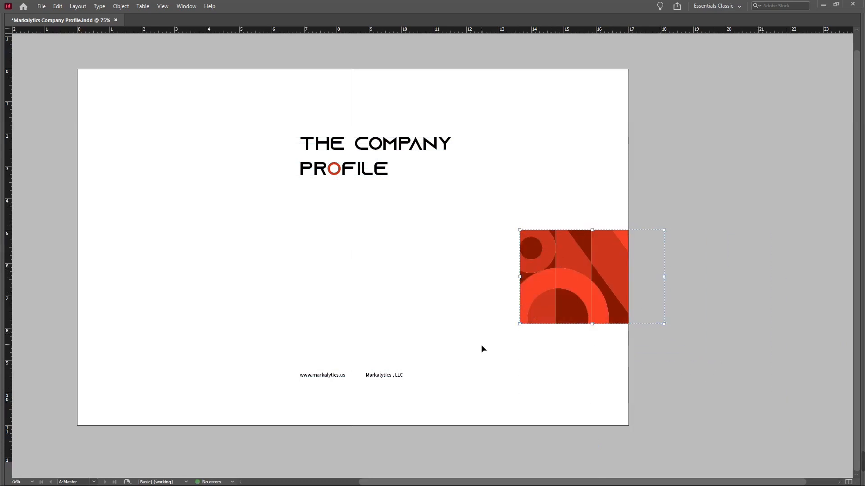
pyautogui.moveTo(584, 305); pyautogui.dragTo(411, 309)
pyautogui.hscroll(2, 475, 314)
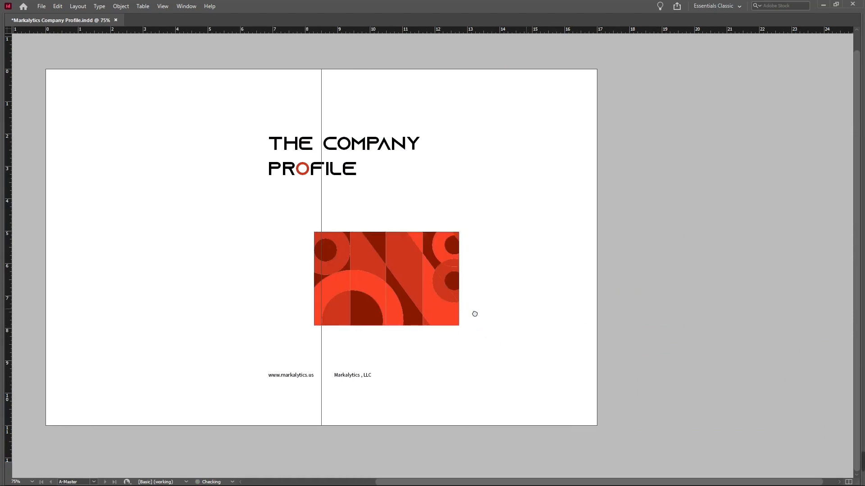
pyautogui.press('w')
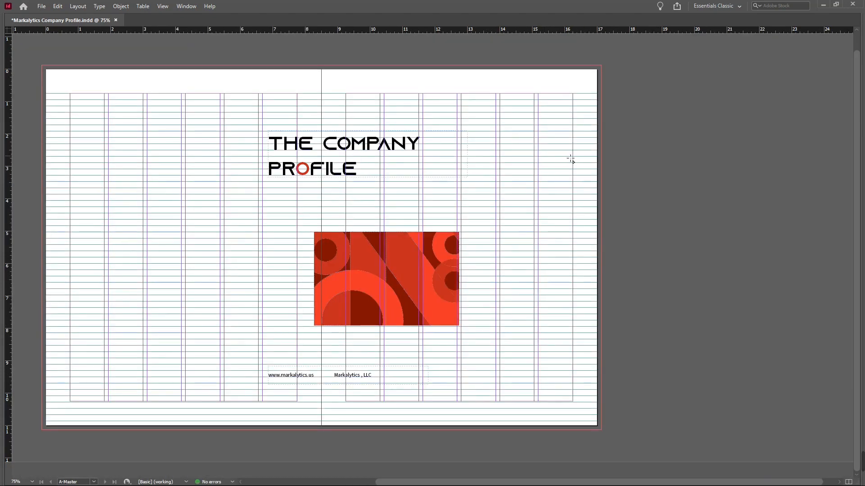
# - Draw a blue rectangle about 0.875 in wide and 5.375 in high from the right-hand page's outer margin to its bleed
pyautogui.moveTo(573, 151); pyautogui.dragTo(602, 325)
pyautogui.press('Tab')
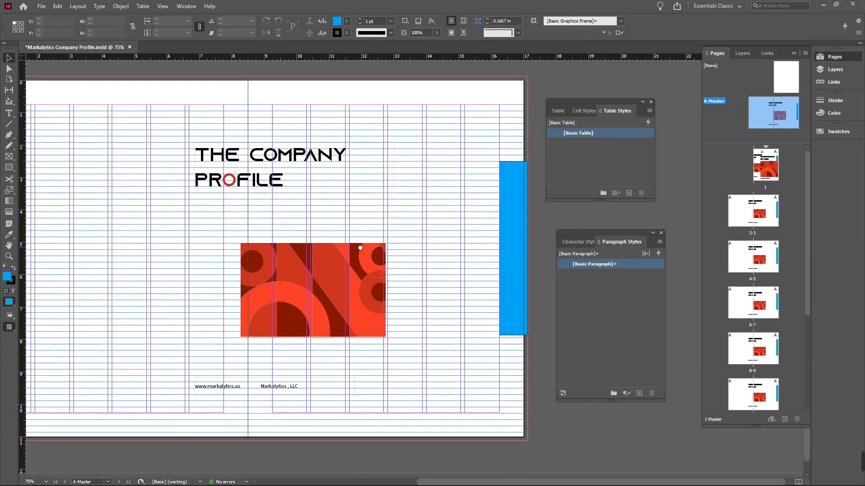
pyautogui.scroll(-1, 360, 248)
# - Remove the stroke from the blue rectangle and check it in preview mode
pyautogui.click(514, 220)
pyautogui.press('w')
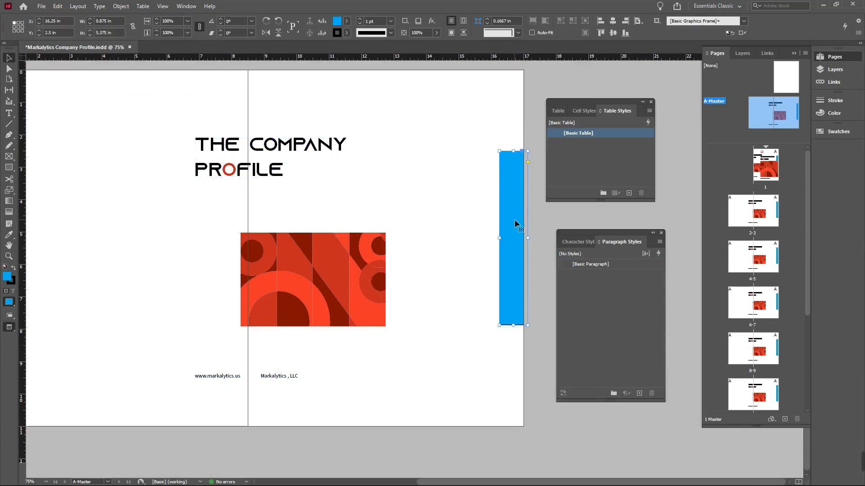
pyautogui.press('x')
pyautogui.press('/')
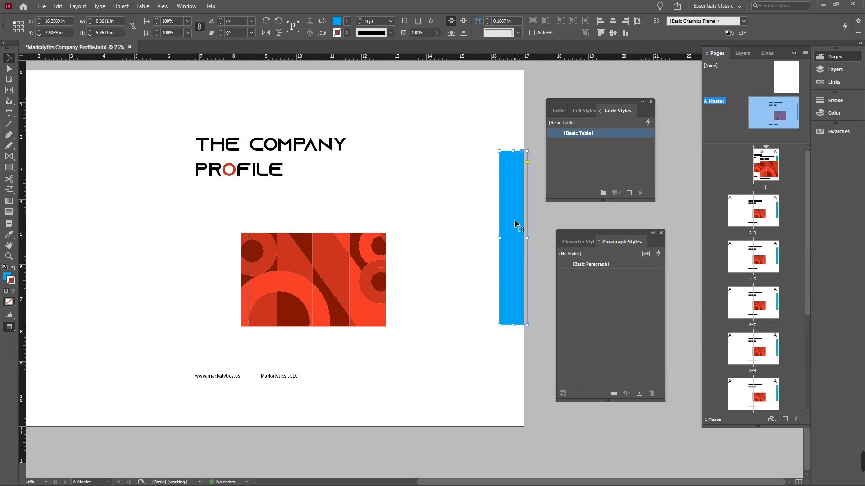
pyautogui.press('x')
pyautogui.click(495, 330)
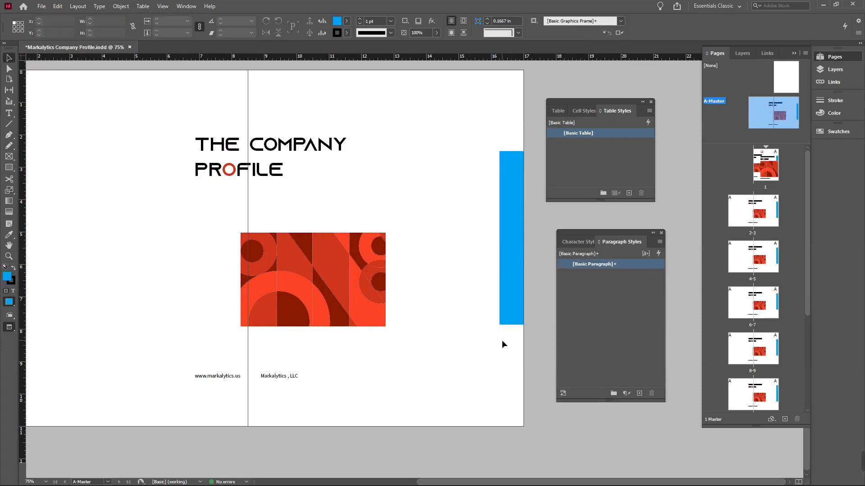
# - Raise the blue rectangle's lower inner corner point to about Y 6.68 in to slant its bottom edge
pyautogui.press('a')
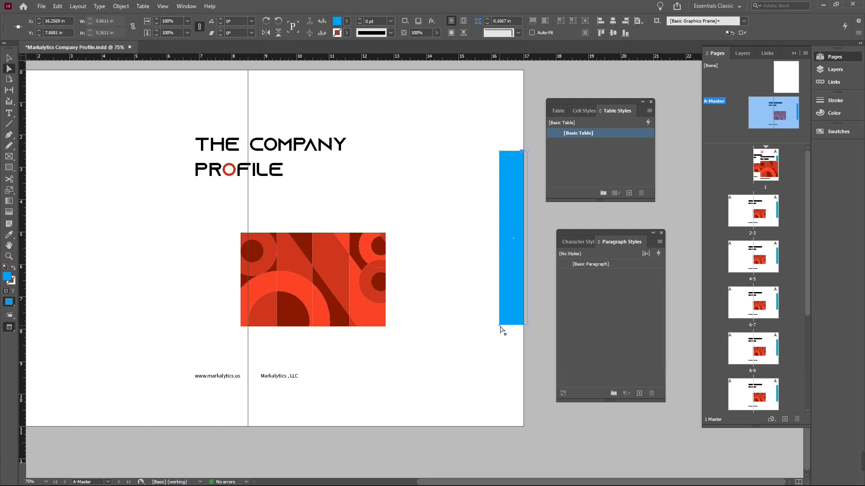
pyautogui.click(501, 306)
pyautogui.moveTo(503, 309); pyautogui.dragTo(503, 291)
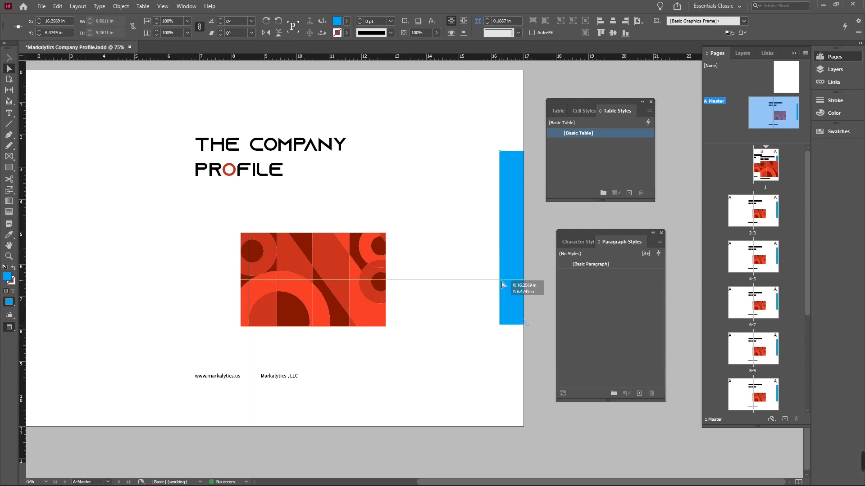
pyautogui.moveTo(501, 284); pyautogui.dragTo(500, 287)
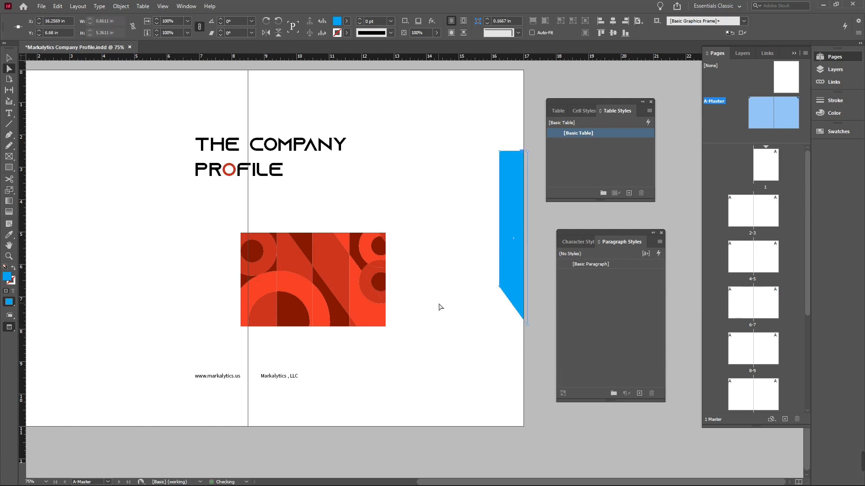
pyautogui.press('v')
pyautogui.click(441, 308)
pyautogui.press('w')
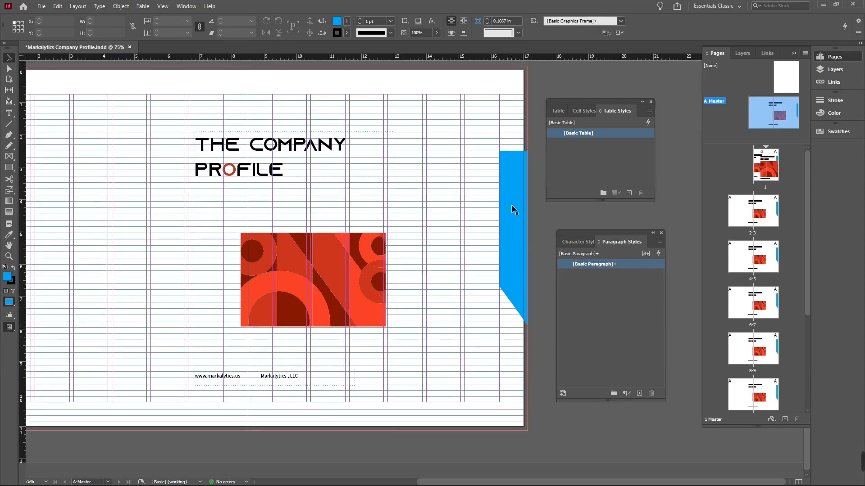
# - Move the slanted blue shape up to the page's top margin at Y 0.75 in and preview it
pyautogui.click(508, 152)
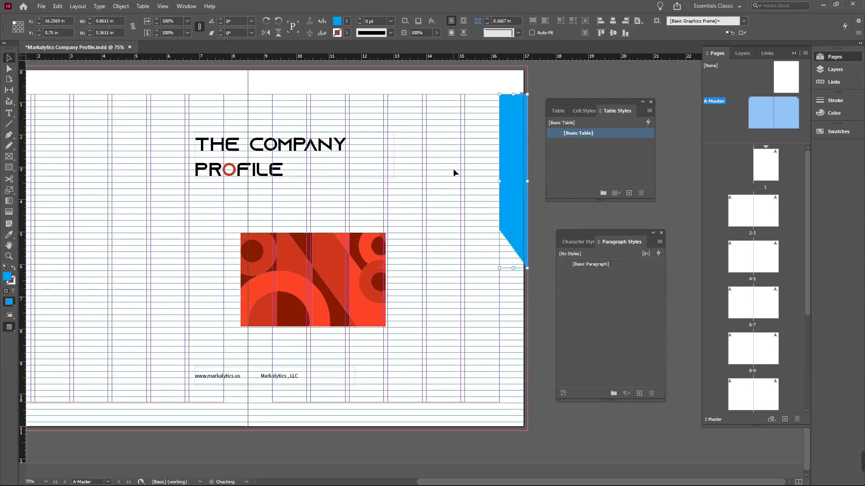
pyautogui.press('w')
pyautogui.click(453, 169)
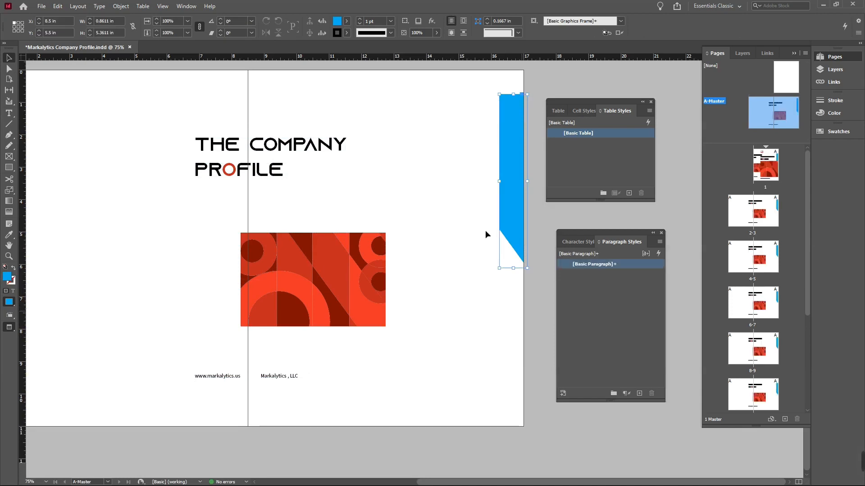
# - Lower the blue shape's inner slant point to about Y 5.22 in for a gentler slant, and show the guides again
pyautogui.press('a')
pyautogui.click(501, 232)
pyautogui.moveTo(501, 233); pyautogui.dragTo(501, 242)
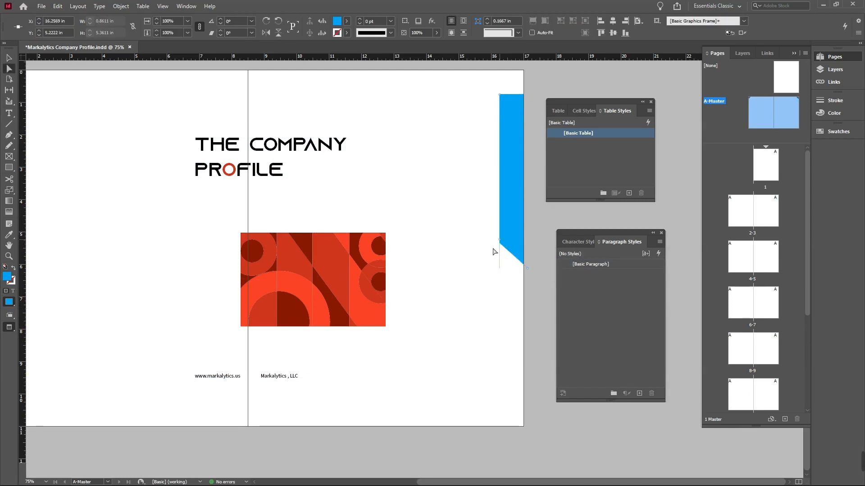
pyautogui.press('v')
pyautogui.click(485, 263)
pyautogui.press('w')
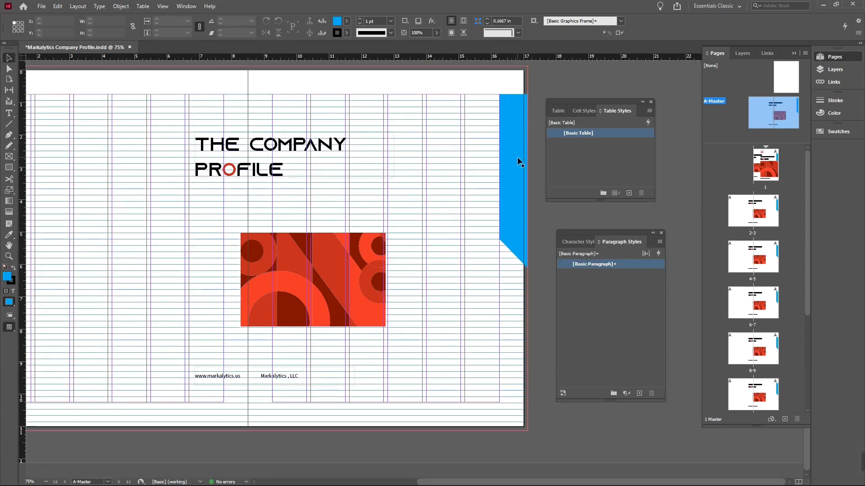
# - Move the blue shape up to the top bleed edge at Y -0.125 in and check it in preview mode
pyautogui.moveTo(518, 162); pyautogui.dragTo(512, 131)
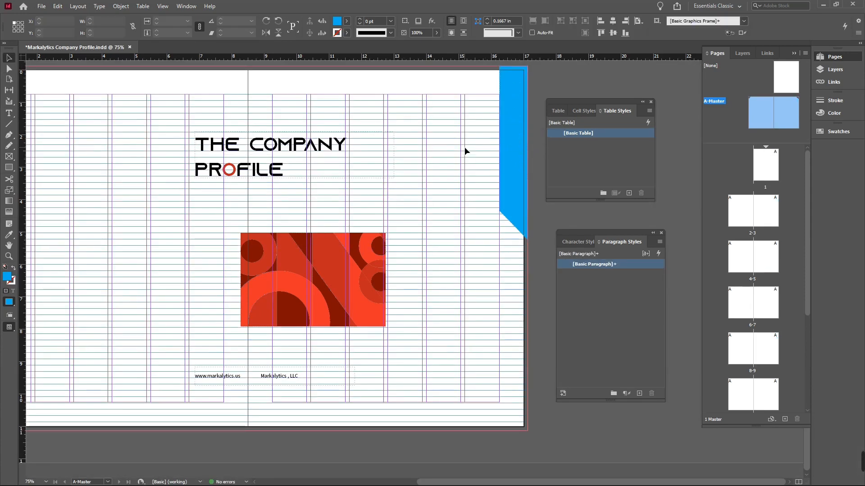
pyautogui.press('w')
pyautogui.press('w')
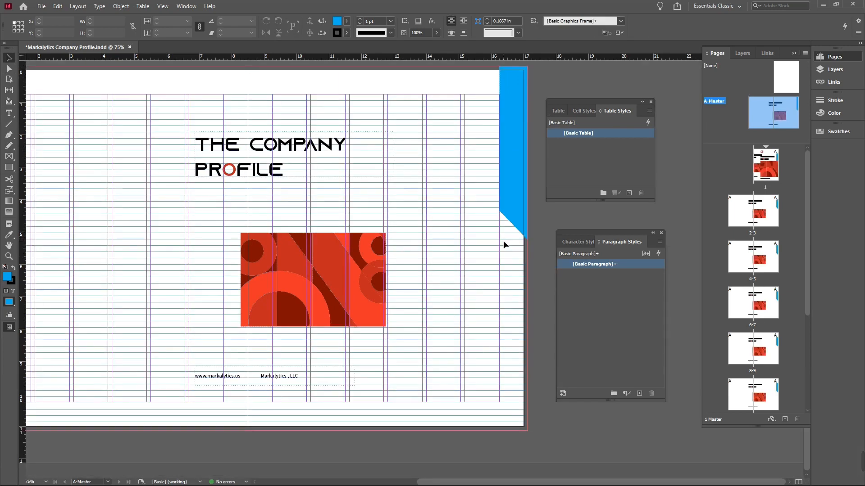
# - Duplicate the blue shape directly below the original and extend the copy's bottom corners to the bottom bleed at Y 11.125 in
pyautogui.moveTo(517, 117); pyautogui.dragTo(513, 258)
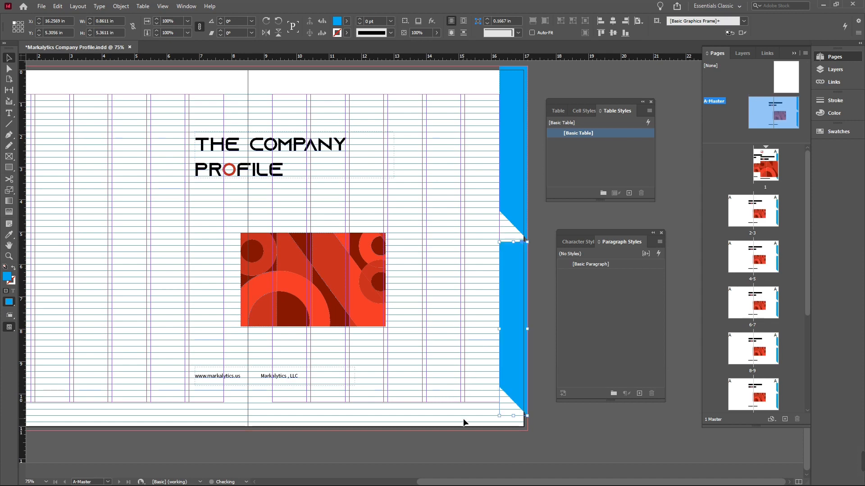
pyautogui.press('a')
pyautogui.click(502, 417)
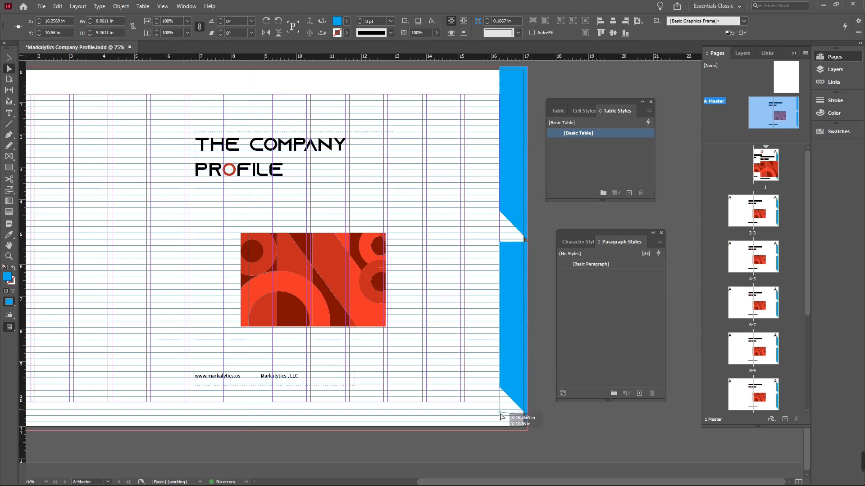
pyautogui.moveTo(501, 416); pyautogui.dragTo(528, 431)
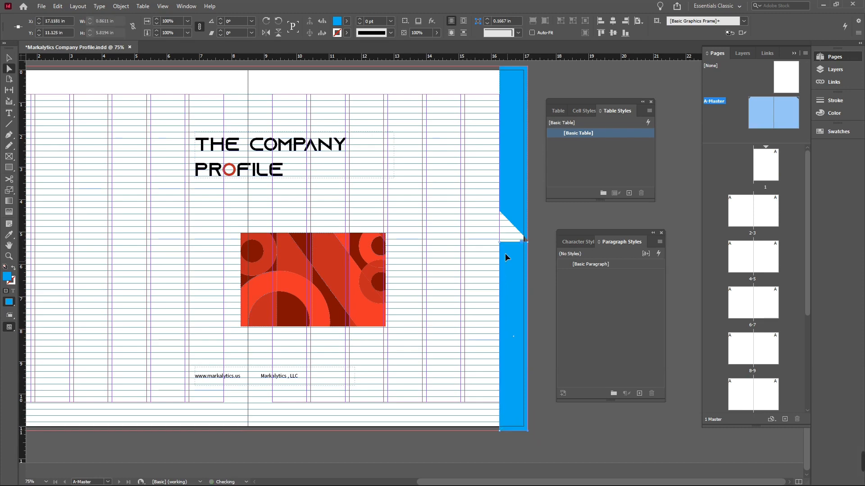
# - Raise the lower shape's upper inner corner so its edge parallels the upper slant with a thin diagonal gap, and preview the spread
pyautogui.moveTo(501, 244); pyautogui.dragTo(501, 216)
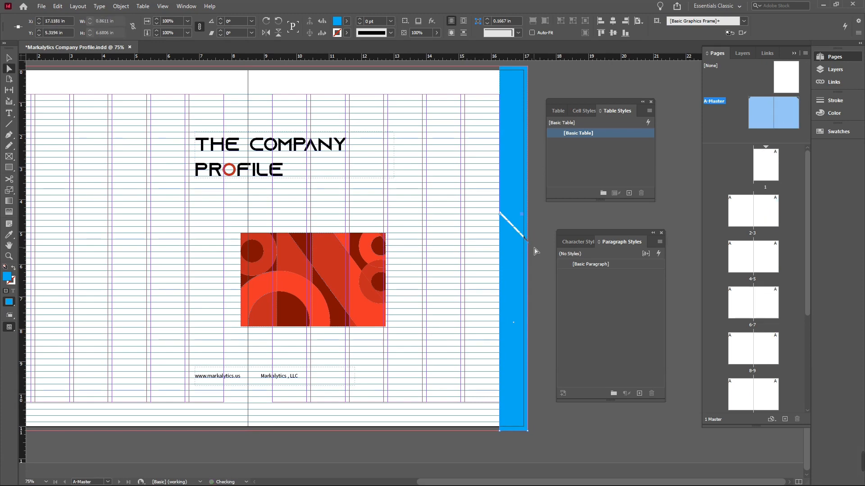
pyautogui.click(475, 247)
pyautogui.press('v')
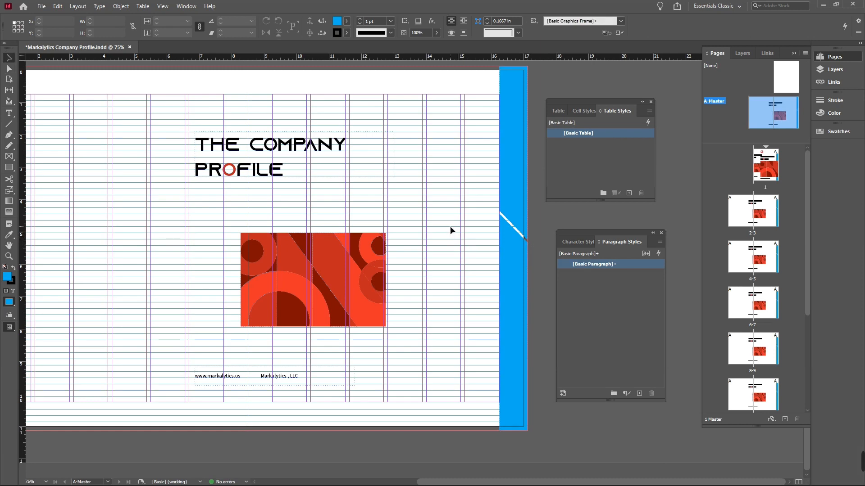
pyautogui.press('w')
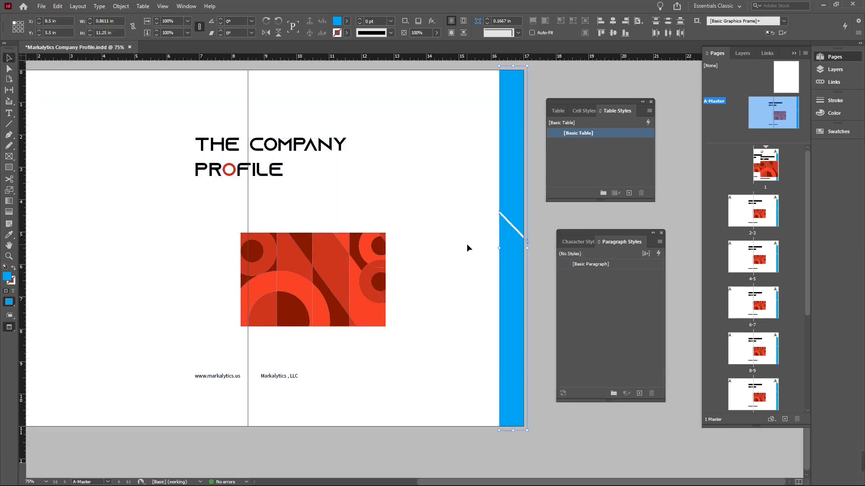
# - Fill the upper blue shape with the [Black] swatch
pyautogui.click(521, 179)
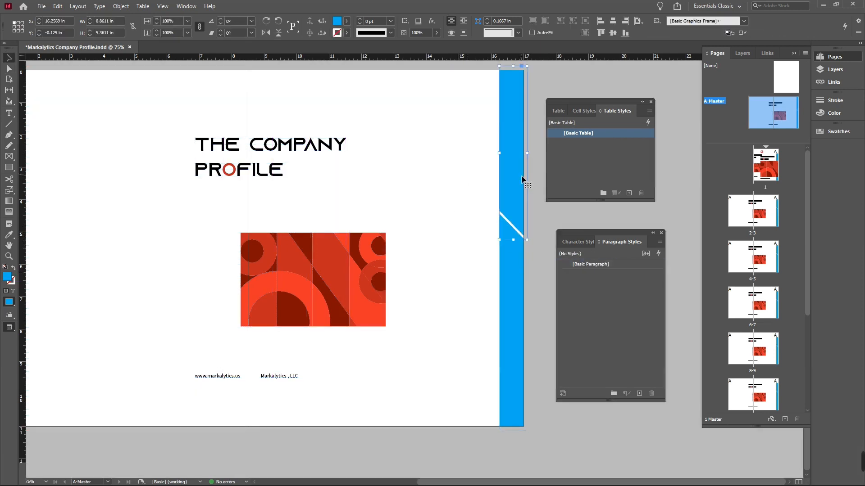
pyautogui.click(838, 131)
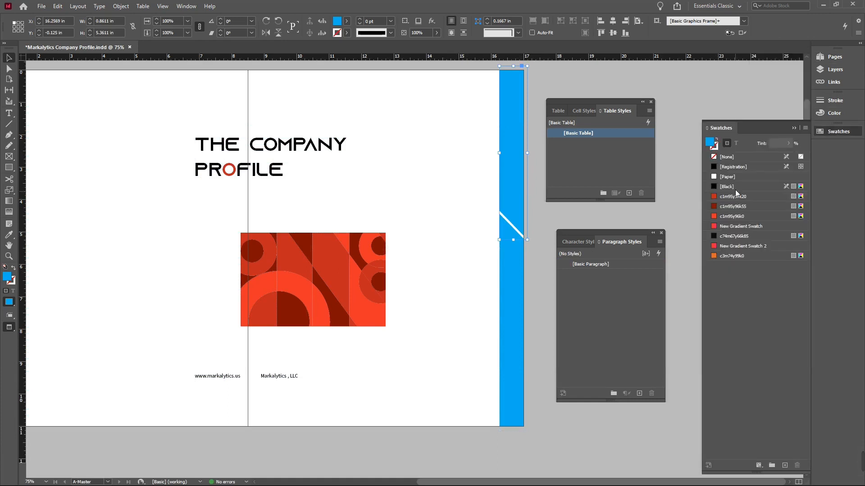
pyautogui.click(726, 186)
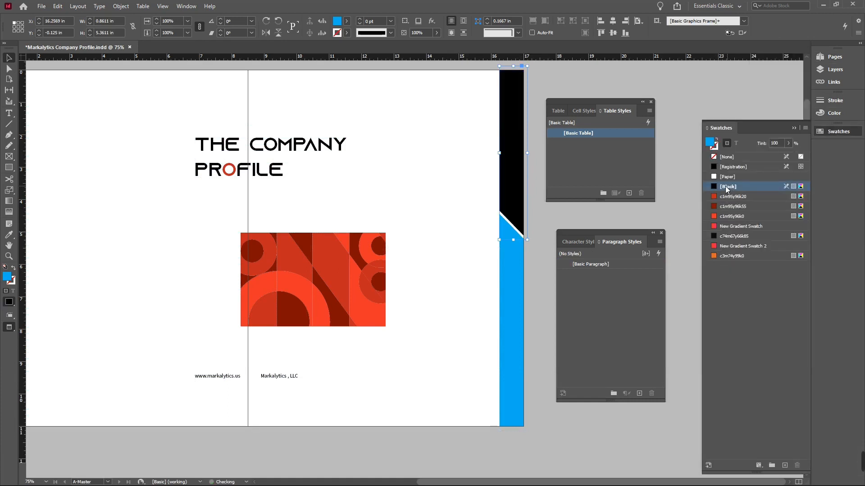
# - Set the upper black shape's fill tint to 2%
pyautogui.click(830, 114)
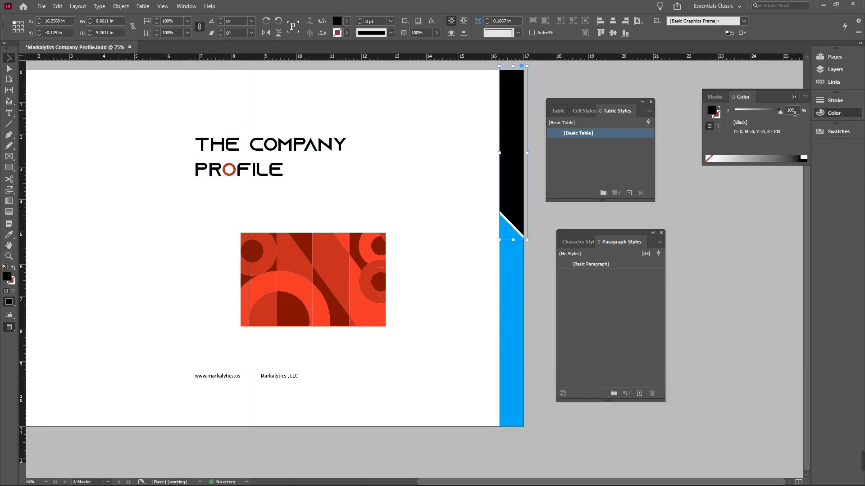
pyautogui.click(795, 113)
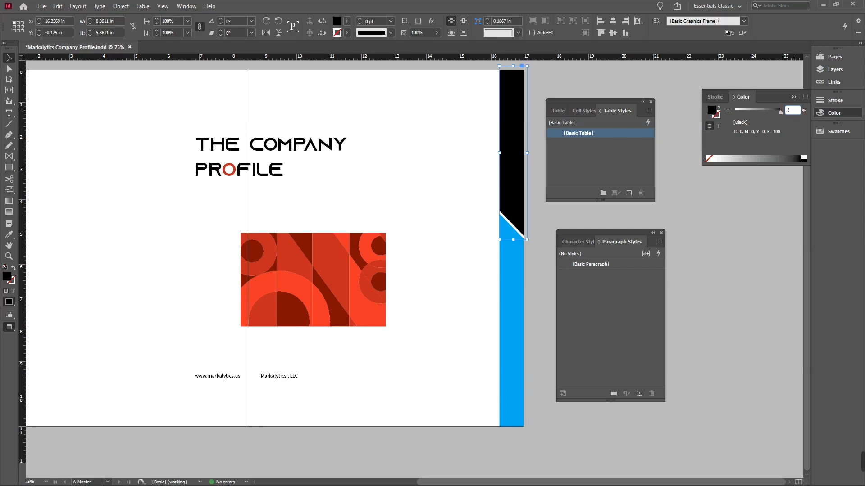
pyautogui.press('Return')
# - Fill the lower blue shape with the c1m95y96k20 swatch
pyautogui.click(514, 233)
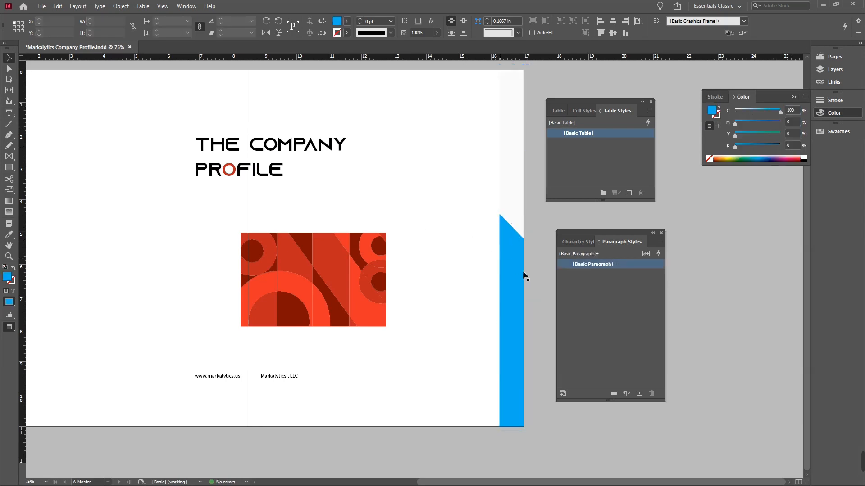
pyautogui.click(838, 131)
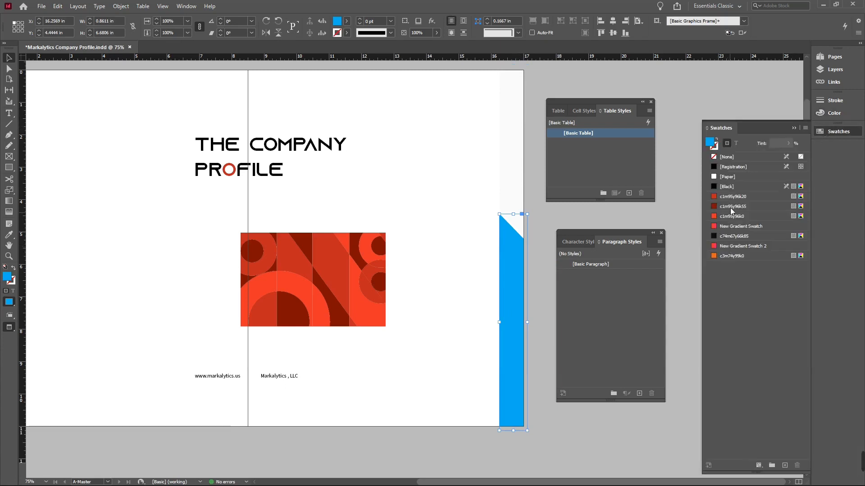
pyautogui.click(730, 194)
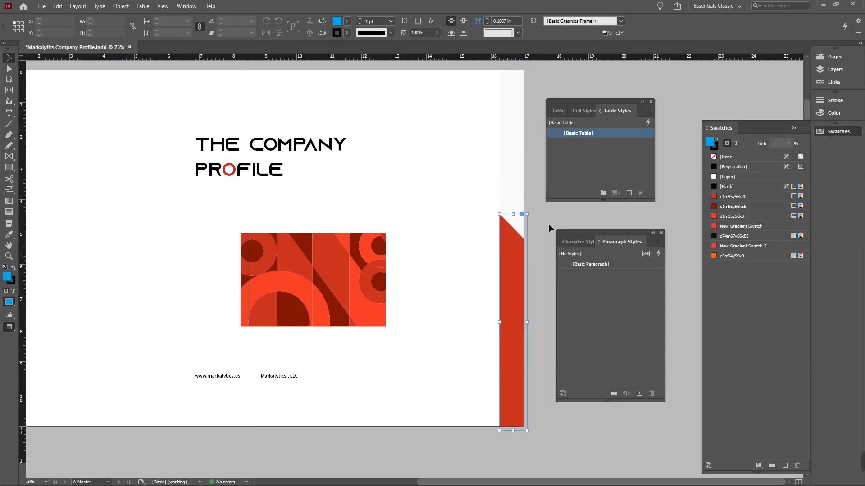
# - Try a 5% tint on the lower red shape and undo it
pyautogui.click(834, 114)
pyautogui.click(797, 112)
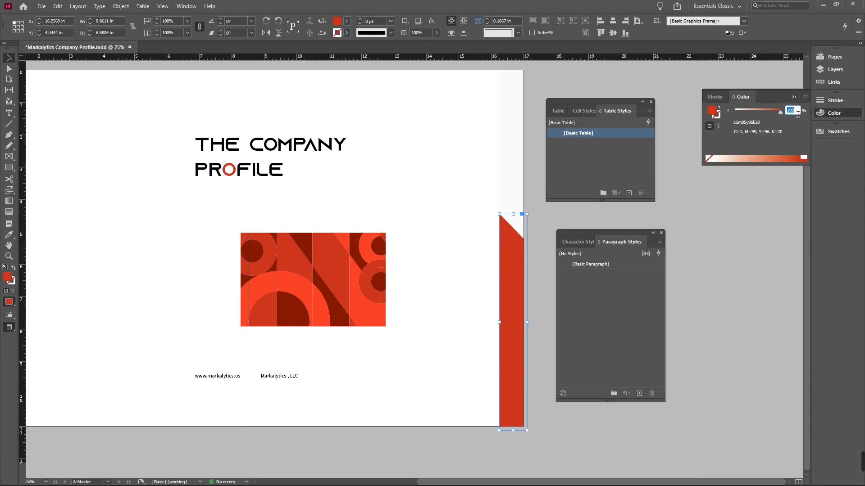
pyautogui.write('5')
pyautogui.press('Return')
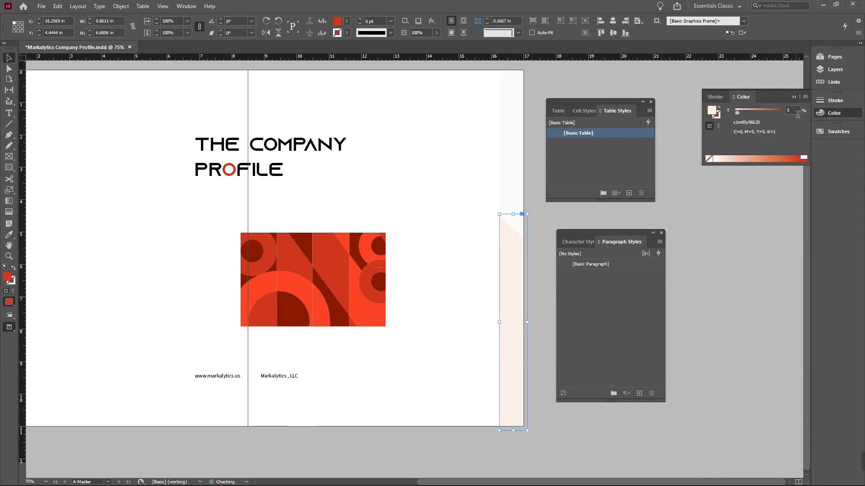
pyautogui.click(472, 233)
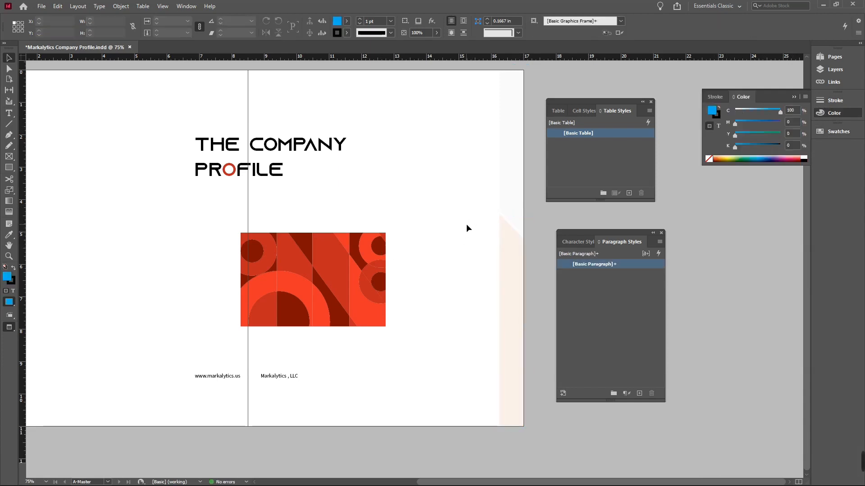
pyautogui.hotkey('ctrl', 'z')
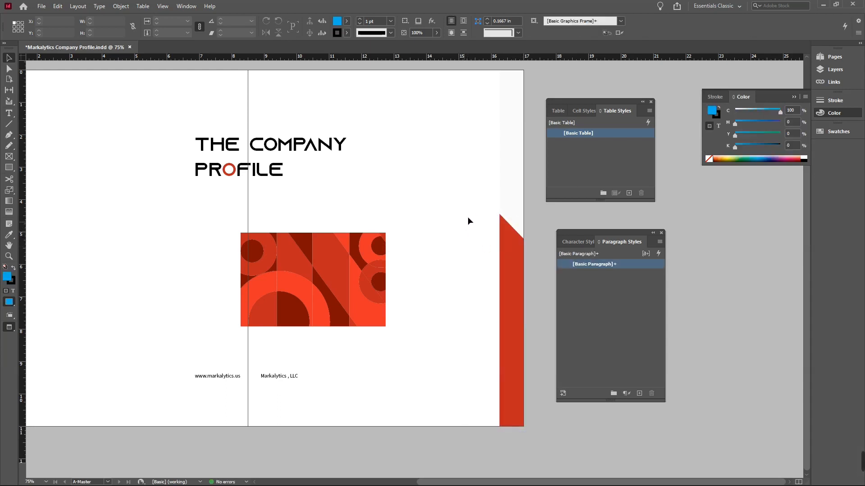
# - Lower the slanted junction points of both band shapes together so the red shape starts at about Y 9.29 in, and view the spread without panels
pyautogui.press('a')
pyautogui.moveTo(479, 188); pyautogui.dragTo(530, 302)
pyautogui.moveTo(536, 350); pyautogui.dragTo(536, 400)
pyautogui.press('v')
pyautogui.click(459, 331)
pyautogui.press('Tab')
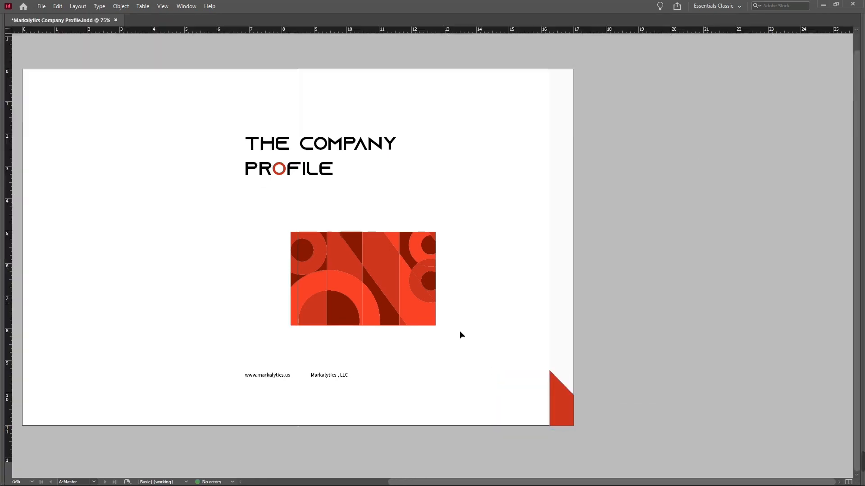
# - Try moving both band shapes onto the spine between the two pages, check the preview, and undo the move
pyautogui.moveTo(466, 322); pyautogui.dragTo(638, 432)
pyautogui.press('w')
pyautogui.moveTo(609, 372); pyautogui.dragTo(355, 353)
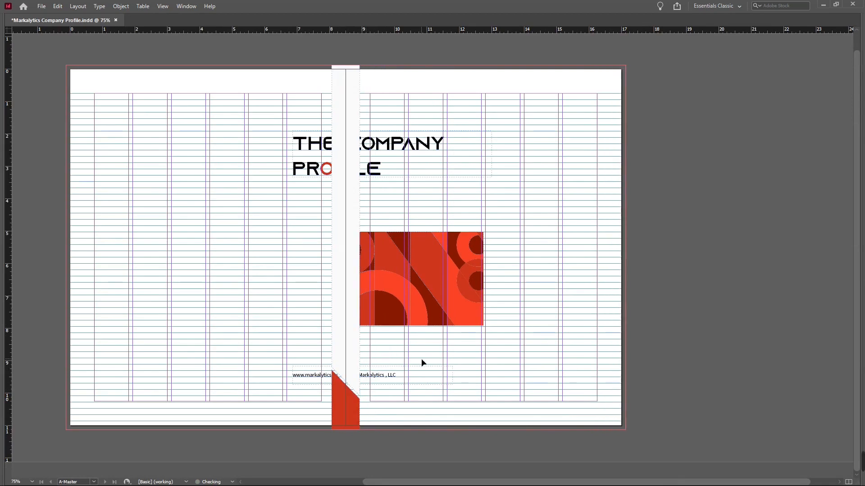
pyautogui.press('w')
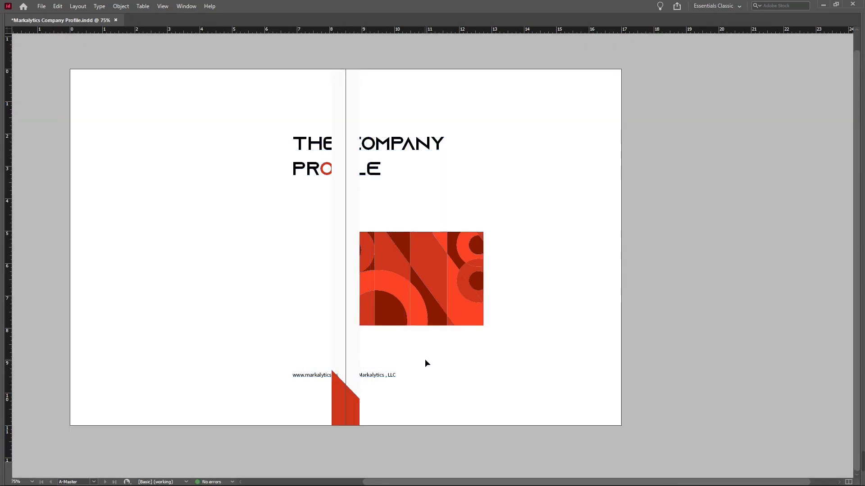
pyautogui.press('w')
pyautogui.hotkey('ctrl', 'z')
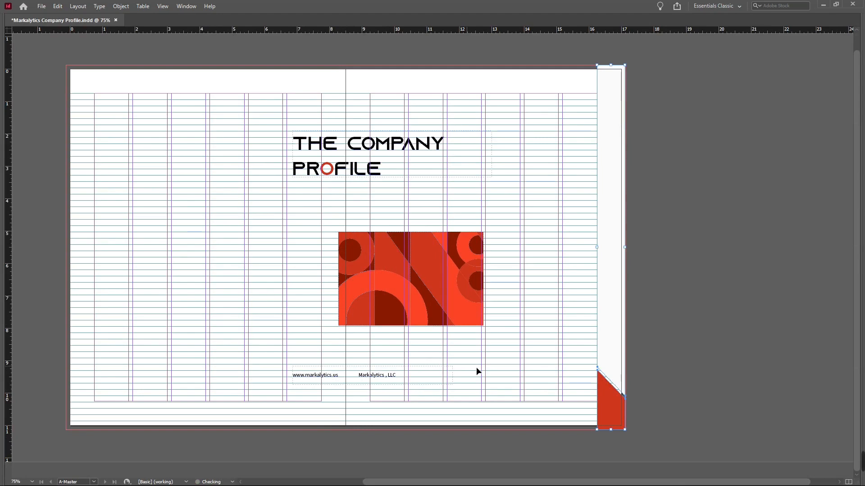
pyautogui.press('w')
pyautogui.press('Tab')
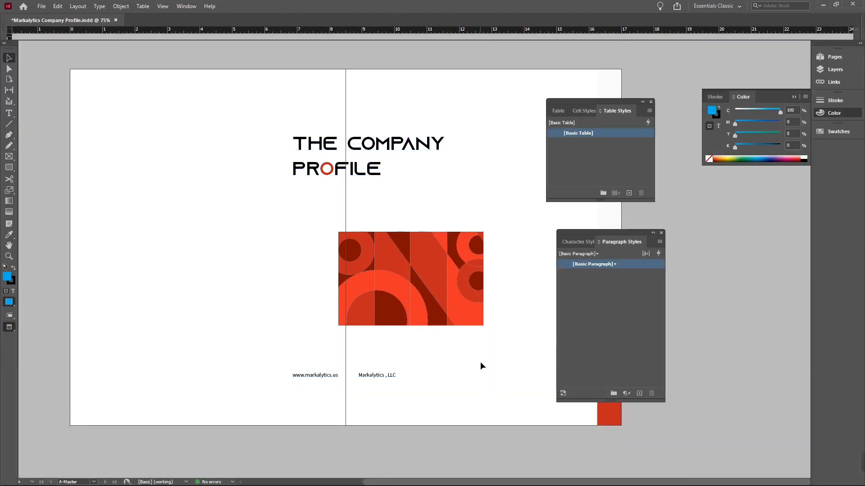
pyautogui.press('Tab')
# - Shift both band shapes outward past the right page's outer edge to about X 16.69 in and preview the narrower band
pyautogui.moveTo(474, 385); pyautogui.dragTo(488, 384)
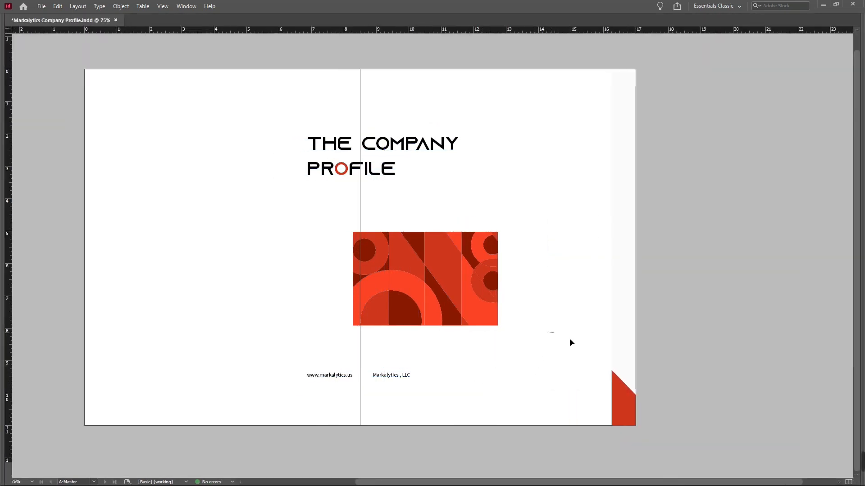
pyautogui.moveTo(546, 332); pyautogui.dragTo(633, 404)
pyautogui.press('w')
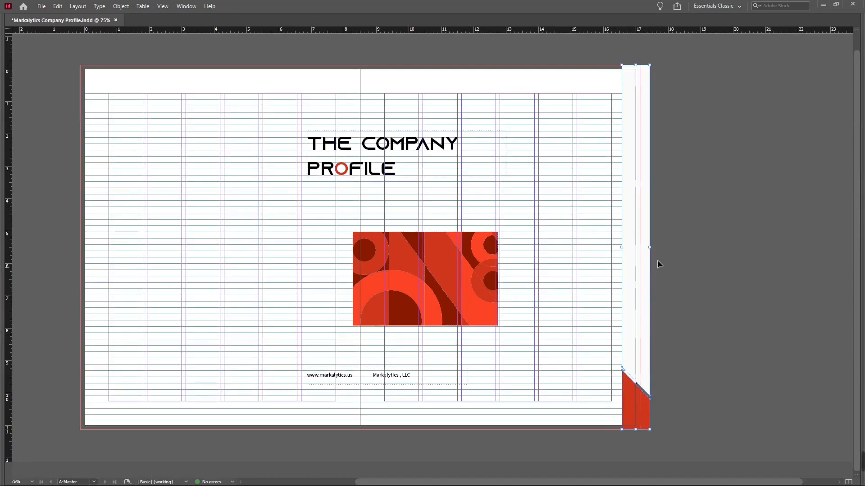
pyautogui.click(685, 285)
pyautogui.moveTo(606, 343); pyautogui.dragTo(650, 427)
pyautogui.moveTo(638, 380); pyautogui.dragTo(646, 381)
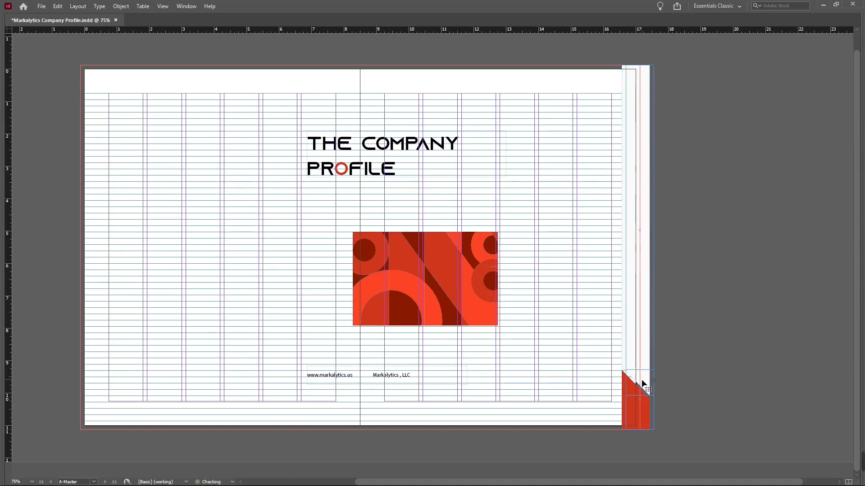
pyautogui.click(599, 358)
pyautogui.press('w')
pyautogui.moveTo(591, 313); pyautogui.dragTo(660, 430)
pyautogui.hscroll(-3, 632, 377)
pyautogui.click(627, 370)
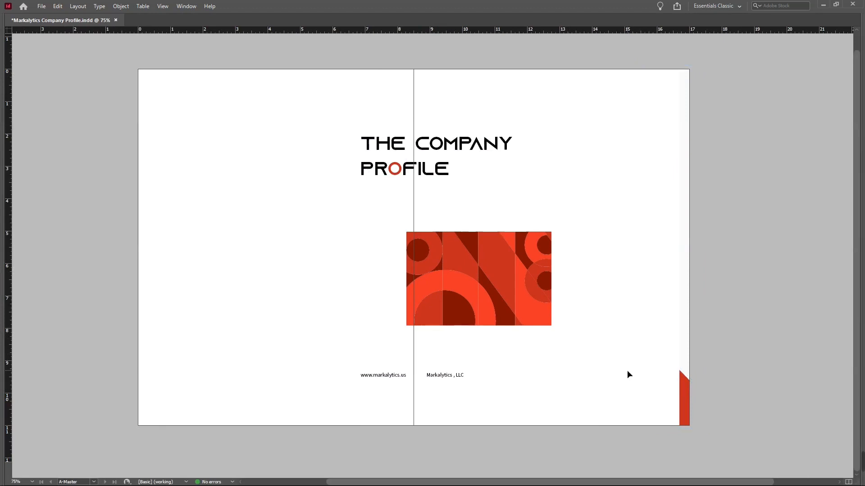
# - Try the red pattern graphic as a strip in the spread's lower-left corner and at the foot of the spine
pyautogui.press('w')
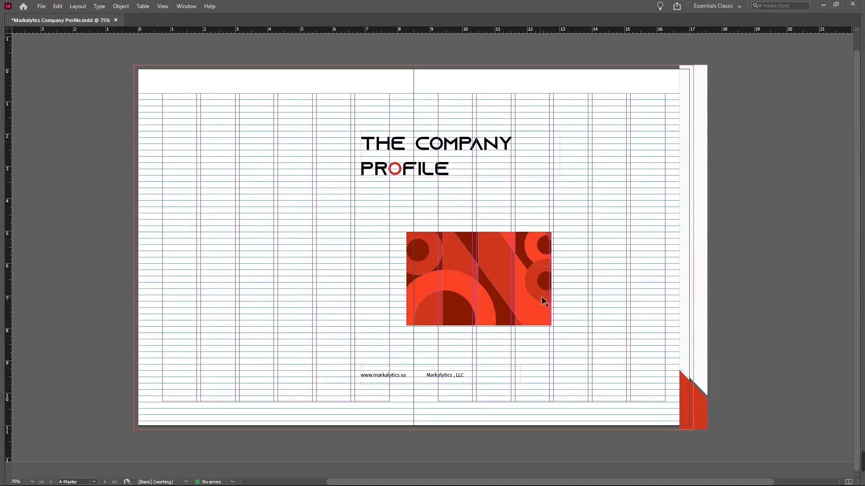
pyautogui.moveTo(541, 296); pyautogui.dragTo(117, 450)
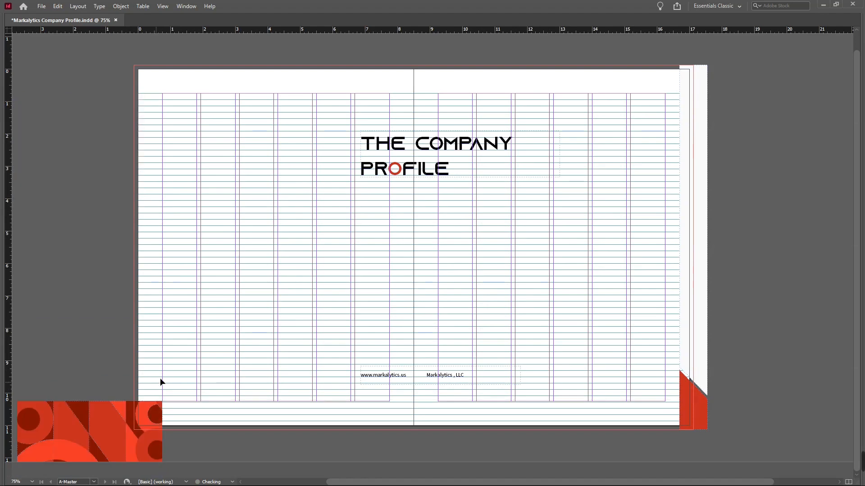
pyautogui.press('w')
pyautogui.press('w')
pyautogui.moveTo(161, 424); pyautogui.dragTo(160, 309)
pyautogui.moveTo(69, 340); pyautogui.dragTo(188, 415)
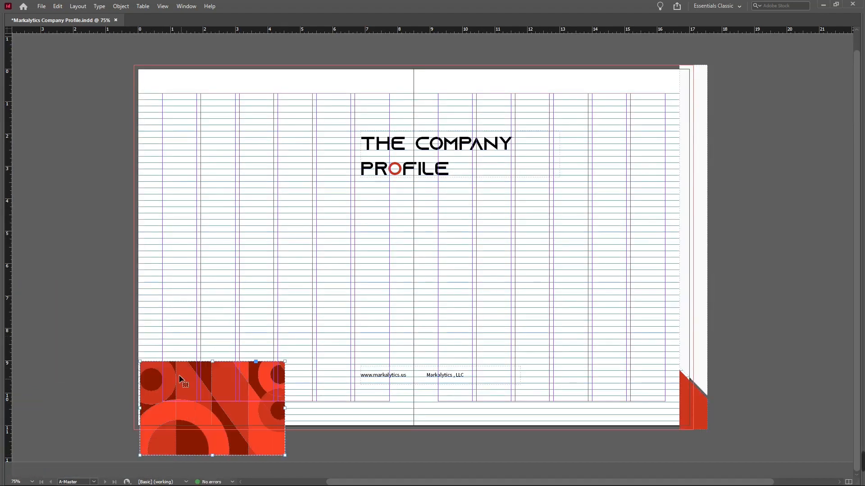
pyautogui.moveTo(179, 379); pyautogui.dragTo(173, 420)
pyautogui.press('w')
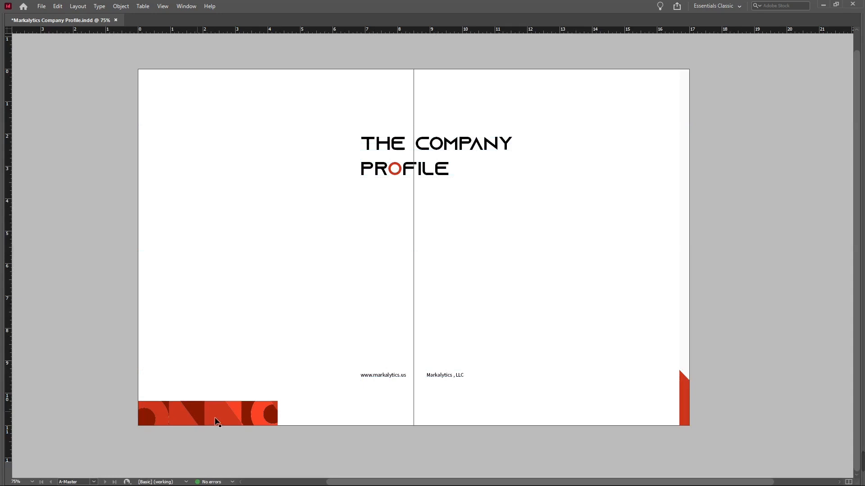
pyautogui.moveTo(215, 419); pyautogui.dragTo(431, 436)
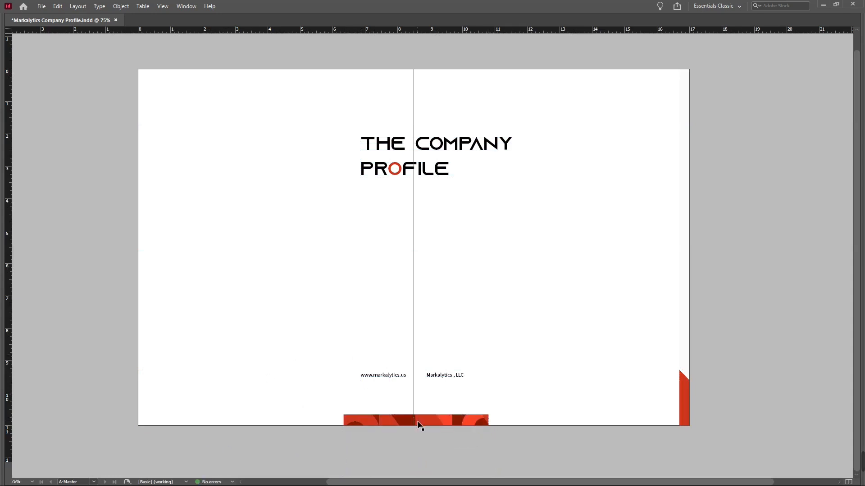
pyautogui.moveTo(418, 426); pyautogui.dragTo(299, 332)
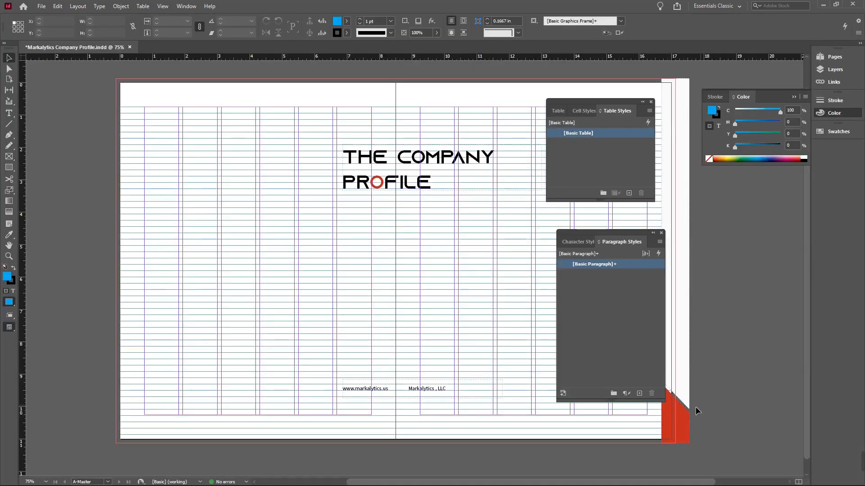
# - Paste the red pattern graphic into the red corner shape and shift it inside so part of a ring shows
pyautogui.click(675, 410)
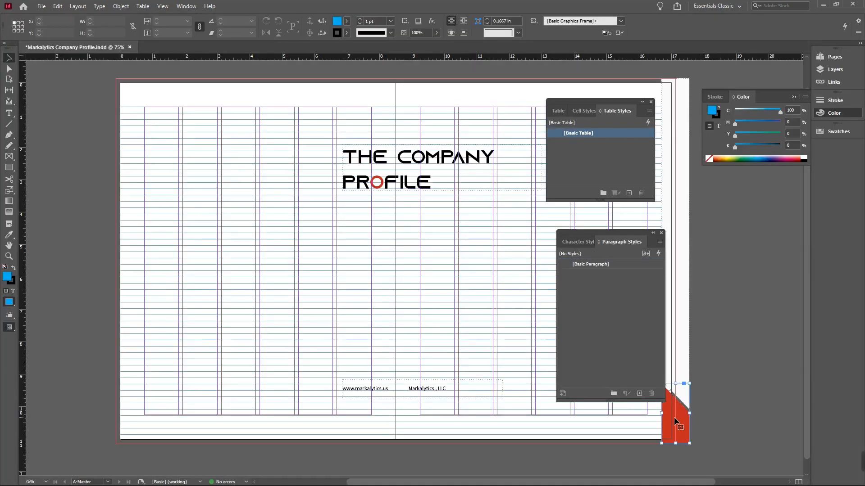
pyautogui.rightClick(676, 416)
pyautogui.click(717, 172)
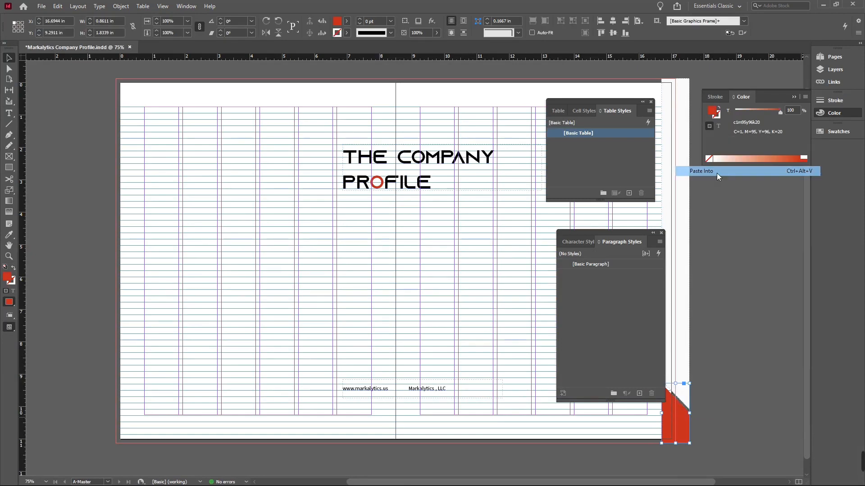
pyautogui.press('w')
pyautogui.press('Tab')
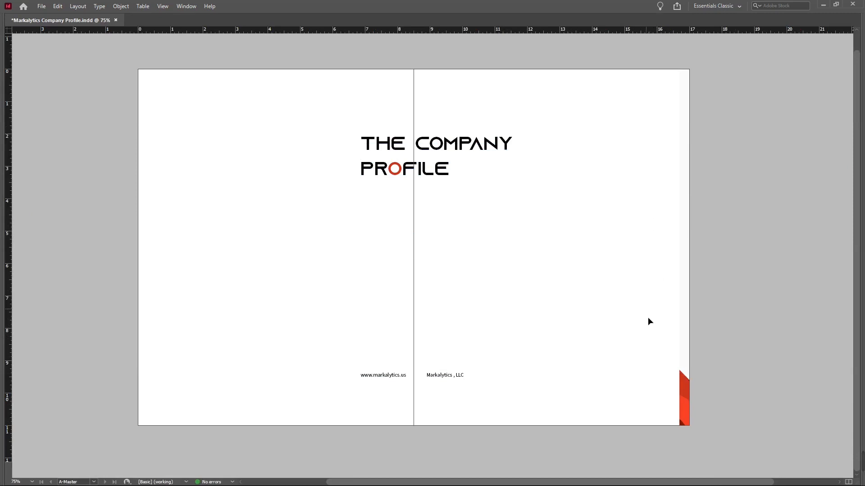
pyautogui.click(701, 410)
pyautogui.click(737, 398)
# - Set all of the "THE COMPANY PROFILE" title text to 12 pt
pyautogui.press('w')
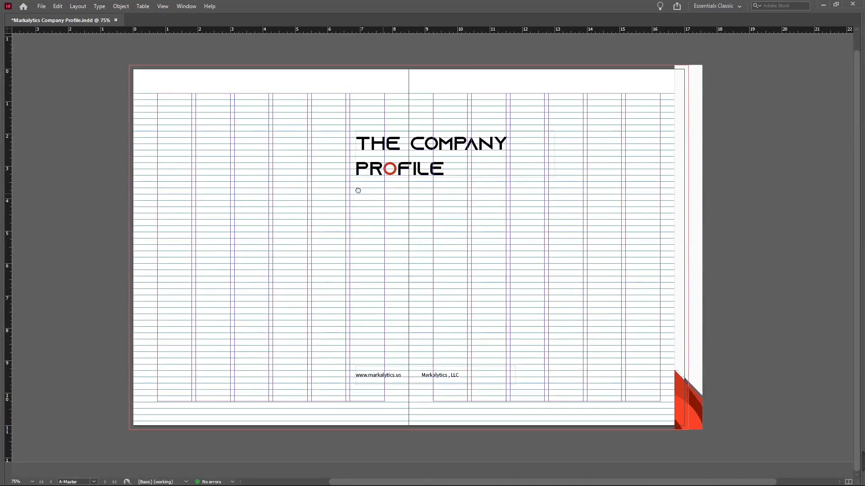
pyautogui.press('Tab')
pyautogui.moveTo(350, 233); pyautogui.dragTo(313, 218)
pyautogui.click(442, 171)
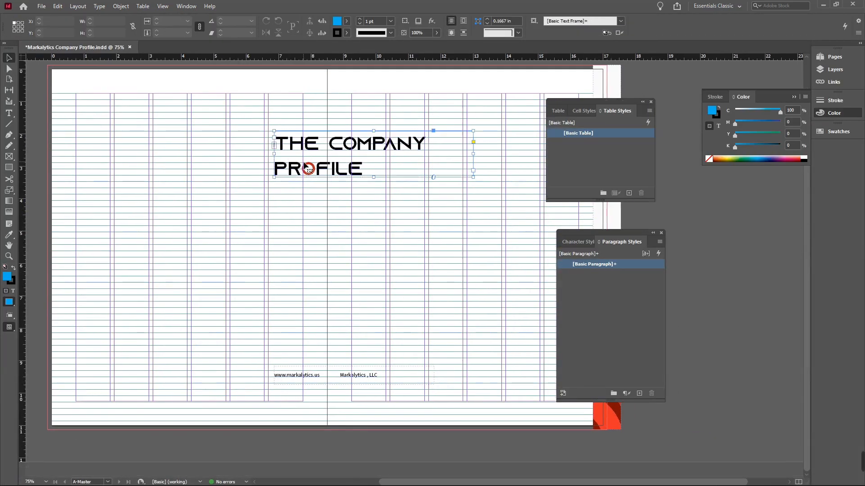
pyautogui.doubleClick(277, 171)
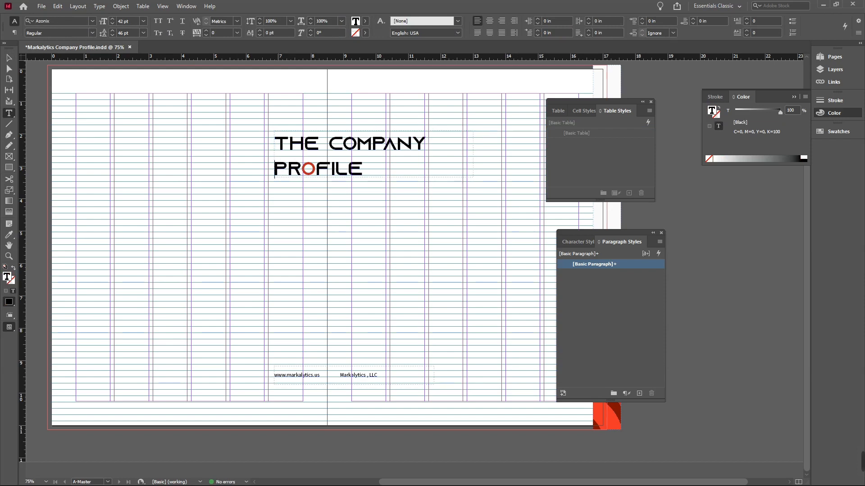
pyautogui.hotkey('ctrl', 'a')
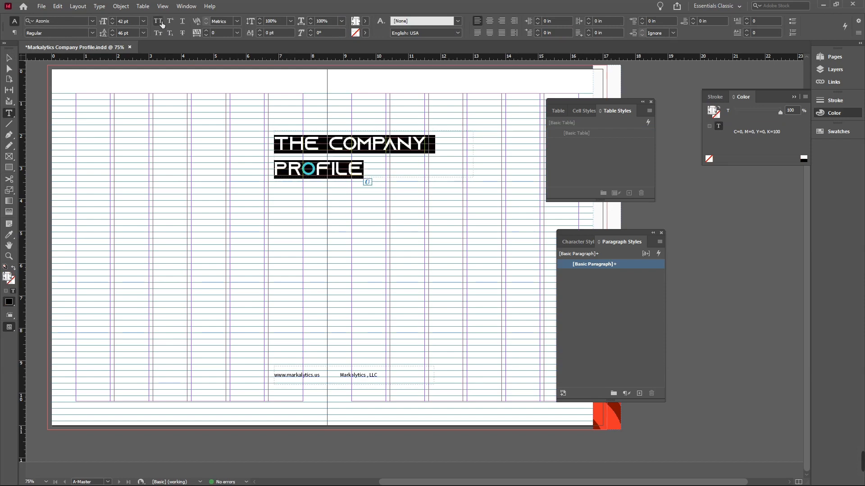
pyautogui.click(143, 21)
pyautogui.click(134, 90)
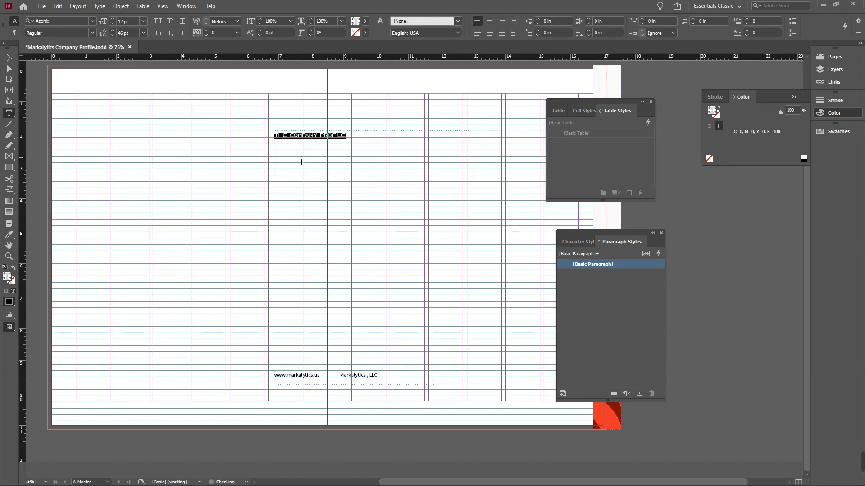
pyautogui.press('Escape')
# - Move the title frame to the left page's upper margin at X 0.75 in, Y about 0.48 in, and shrink it to about 2.38 in wide
pyautogui.moveTo(323, 139); pyautogui.dragTo(125, 92)
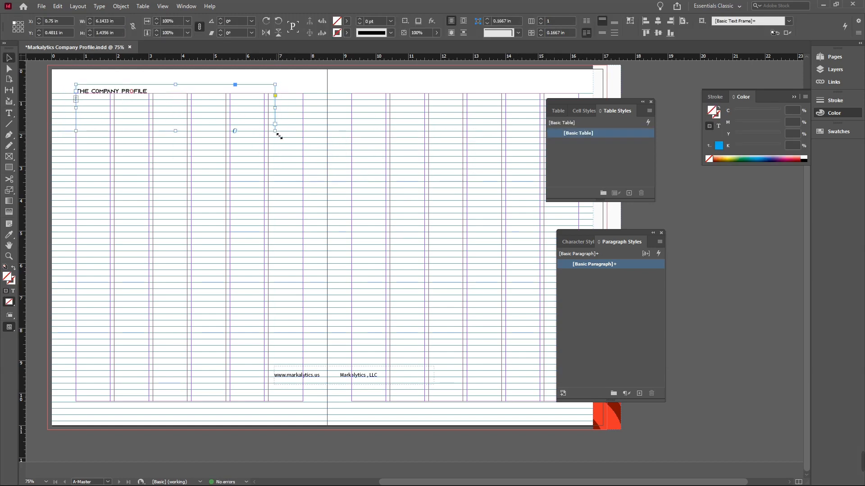
pyautogui.moveTo(279, 136)
pyautogui.mouseDown()
pyautogui.moveTo(206, 104)
pyautogui.moveTo(158, 101)
pyautogui.moveTo(141, 88)
pyautogui.mouseUp()
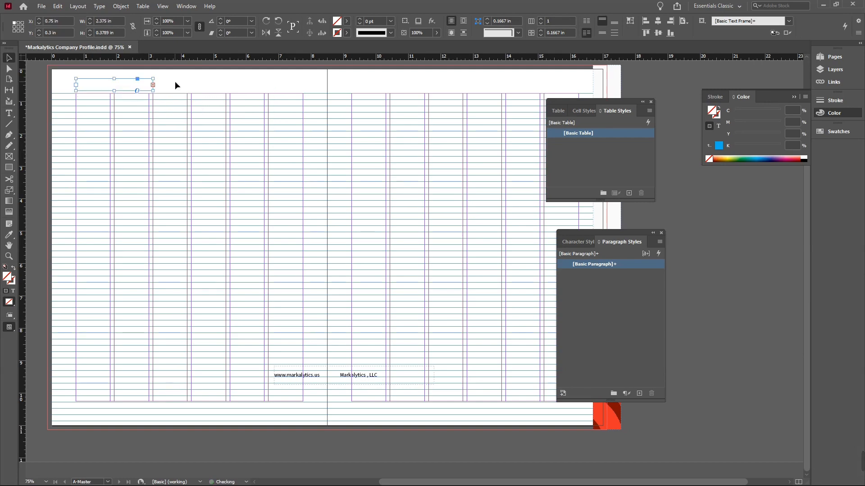
pyautogui.hotkey('ctrl', 'z')
pyautogui.click(175, 81)
pyautogui.press('w')
pyautogui.press('w')
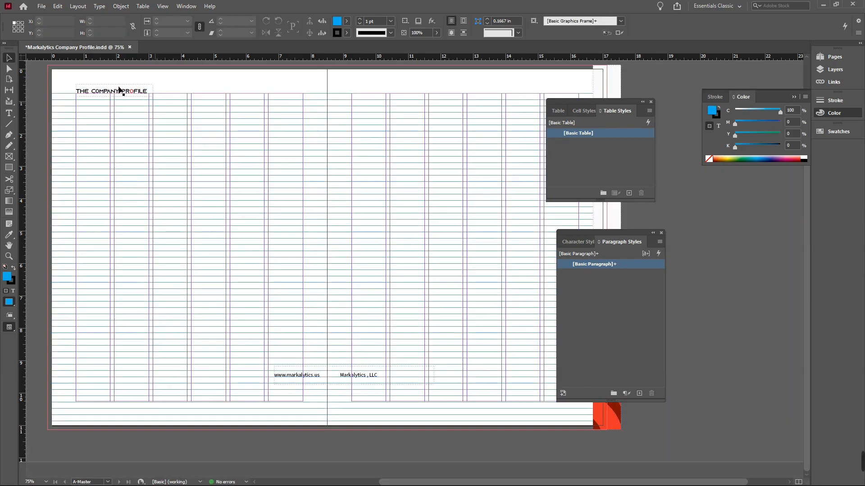
# - Move the "THE COMPANY PROFILE" title frame to the foot of the left page, flush with its inner margin
pyautogui.moveTo(126, 93); pyautogui.dragTo(298, 401)
pyautogui.click(318, 410)
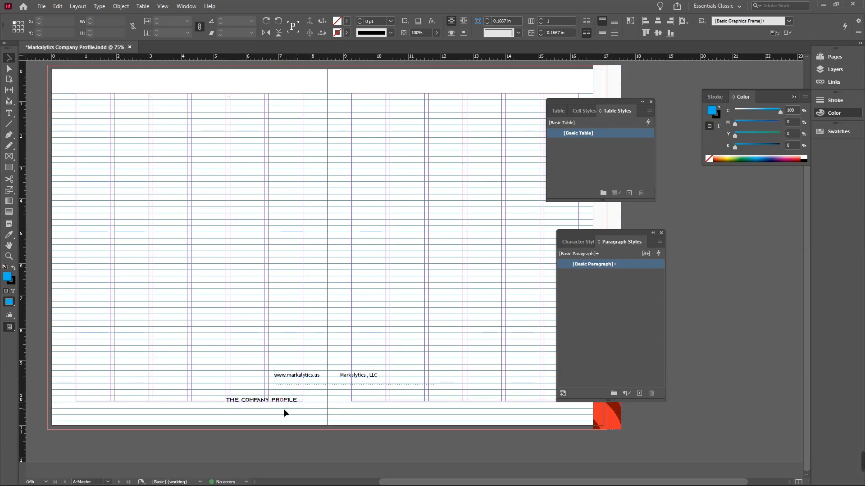
pyautogui.hscroll(-3, 288, 409)
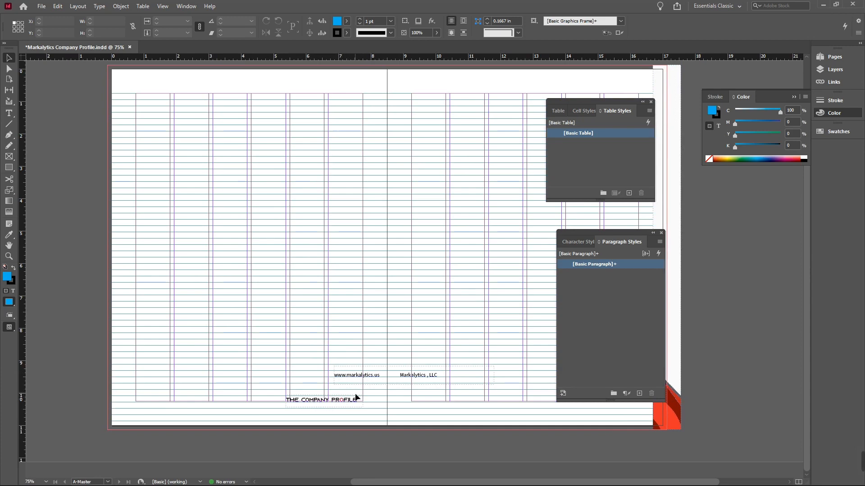
# - Duplicate the title frame to X 0.75 in at the same height and replace its text with a current page number marker
pyautogui.moveTo(346, 404); pyautogui.dragTo(198, 405)
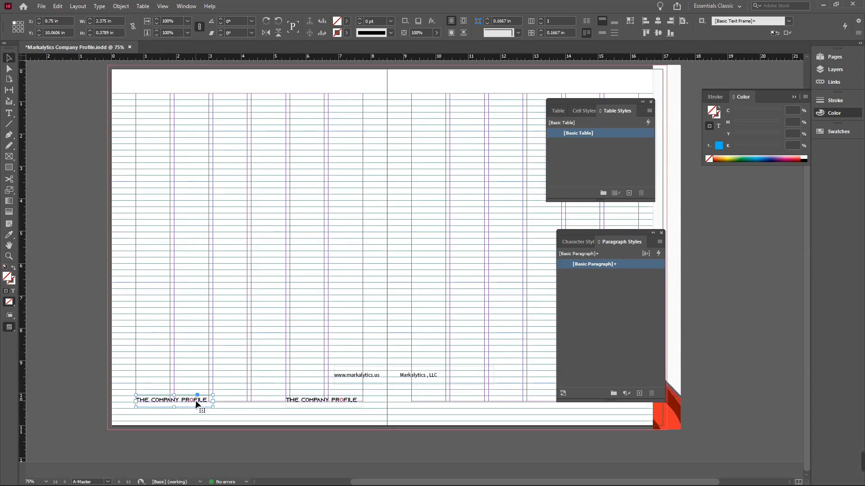
pyautogui.tripleClick(197, 404)
pyautogui.press('BackSpace')
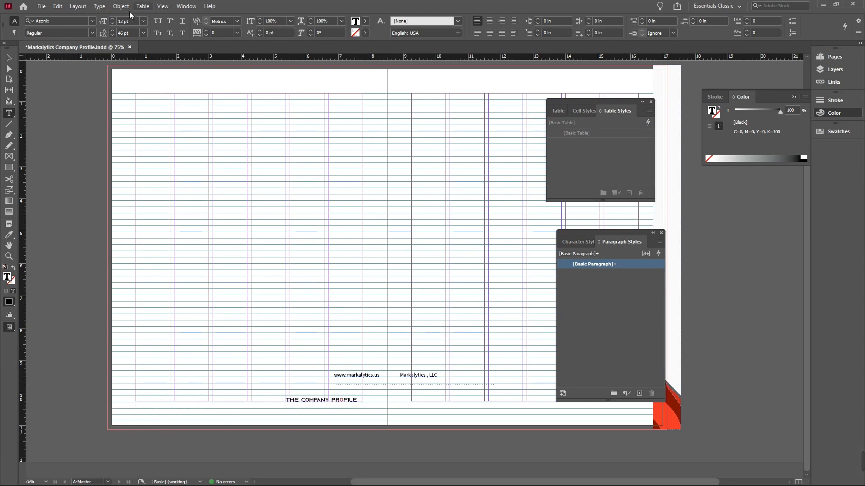
pyautogui.click(101, 7)
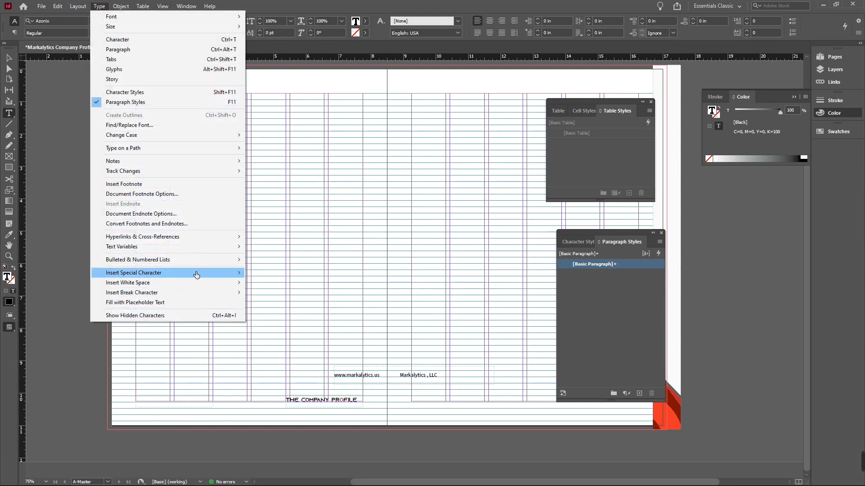
pyautogui.moveTo(199, 273)
pyautogui.moveTo(285, 282)
pyautogui.click(356, 283)
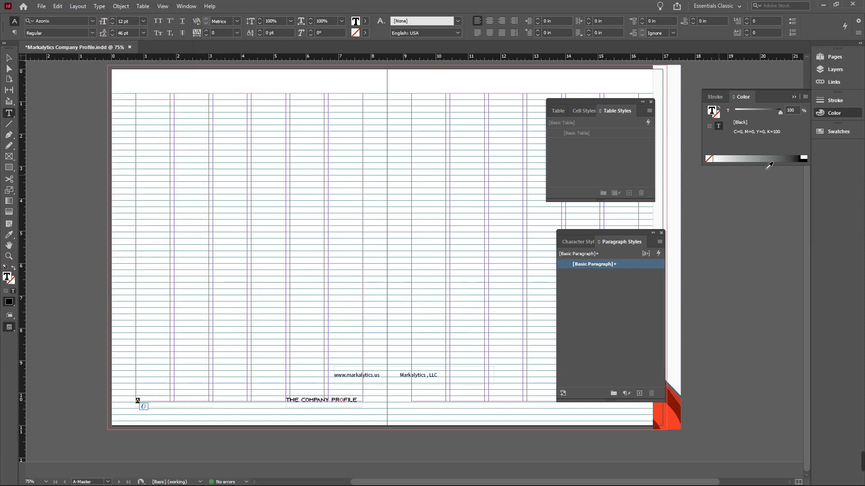
# - Colour the page number marker with swatch c1m95y96k20 and narrow its frame to the first column
pyautogui.click(826, 134)
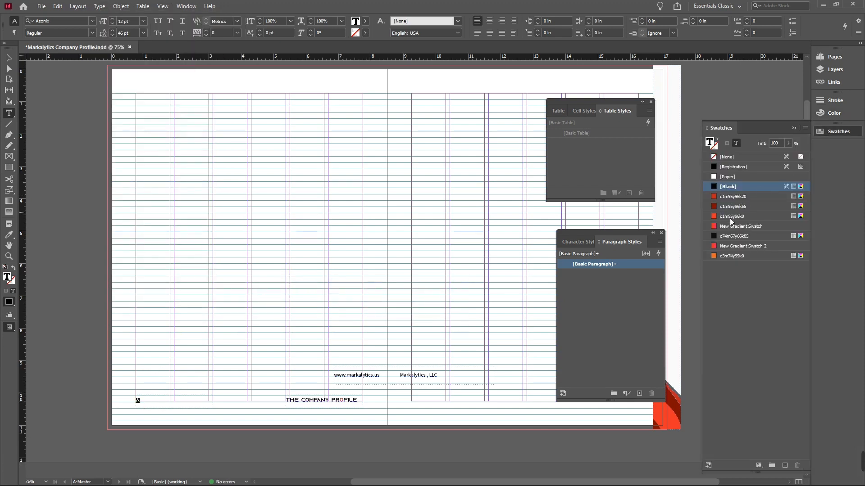
pyautogui.click(737, 199)
pyautogui.press('Escape')
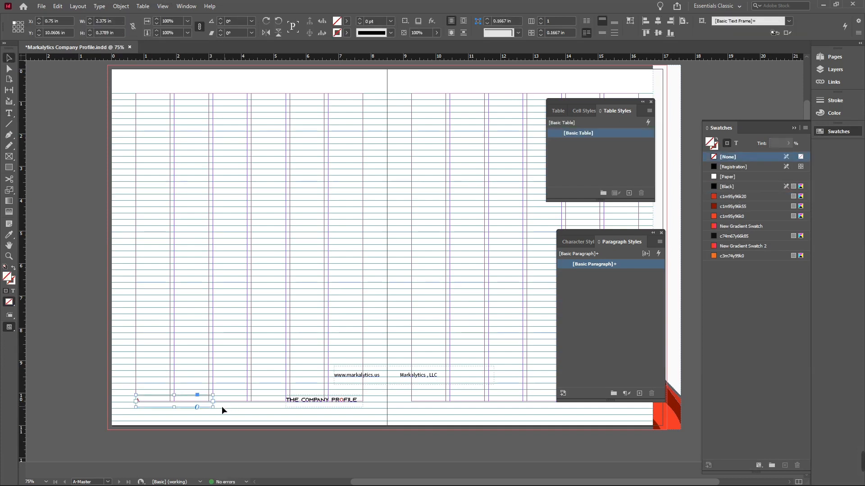
pyautogui.moveTo(218, 412); pyautogui.dragTo(174, 411)
pyautogui.click(240, 405)
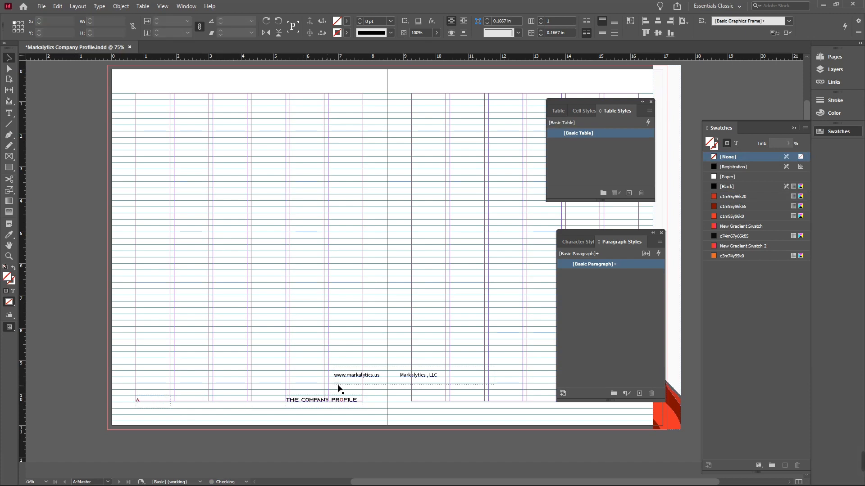
# - Delete the footer text frame holding the website address and "Markalytics, LLC"
pyautogui.click(364, 373)
pyautogui.press('Delete')
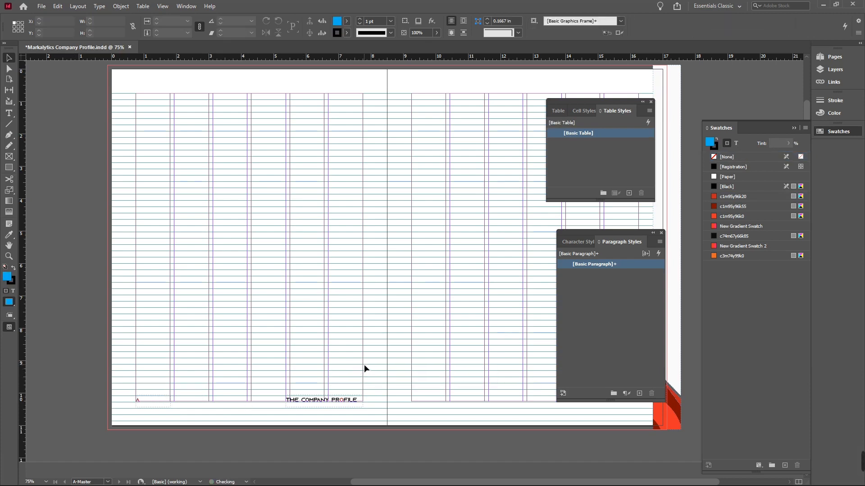
pyautogui.press('w')
pyautogui.press('Tab')
pyautogui.press('w')
# - Copy the page number and title frames to the matching place at the foot of the right page
pyautogui.moveTo(118, 366); pyautogui.dragTo(199, 418)
pyautogui.moveTo(100, 408); pyautogui.dragTo(411, 421)
pyautogui.press('w')
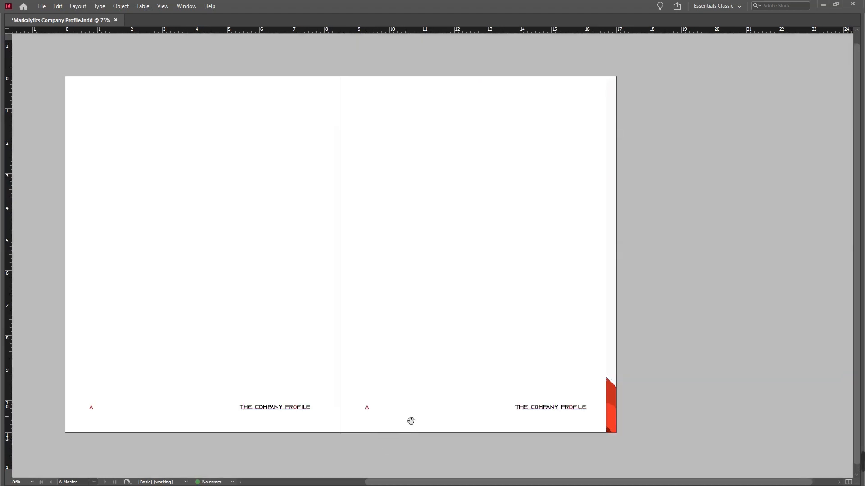
# - Move the right page's page number and title frames up to sit just above the upper margin
pyautogui.moveTo(355, 380); pyautogui.dragTo(555, 415)
pyautogui.press('w')
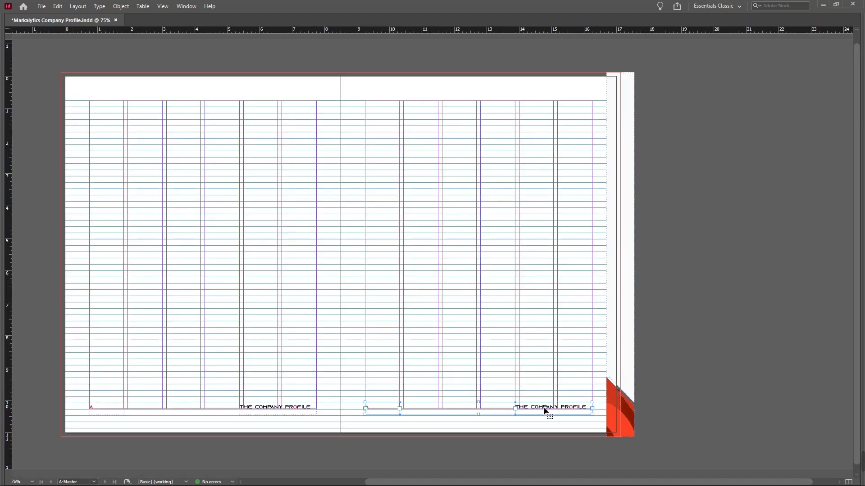
pyautogui.moveTo(526, 291); pyautogui.dragTo(497, 101)
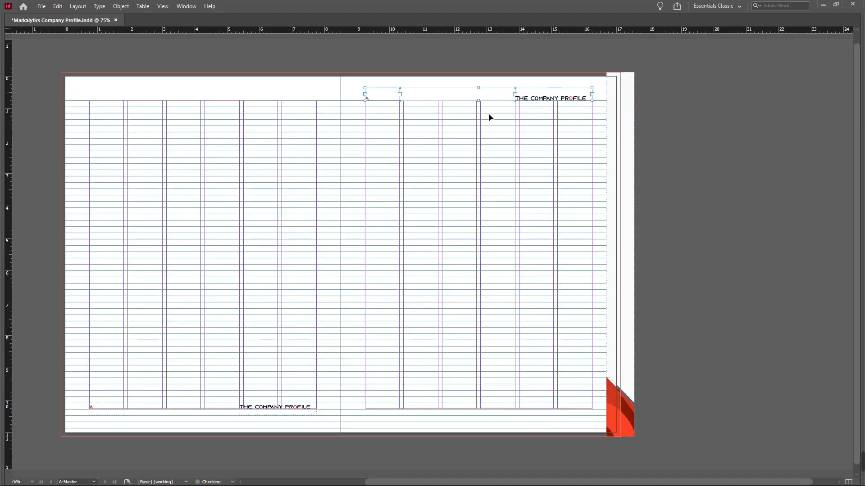
pyautogui.press('w')
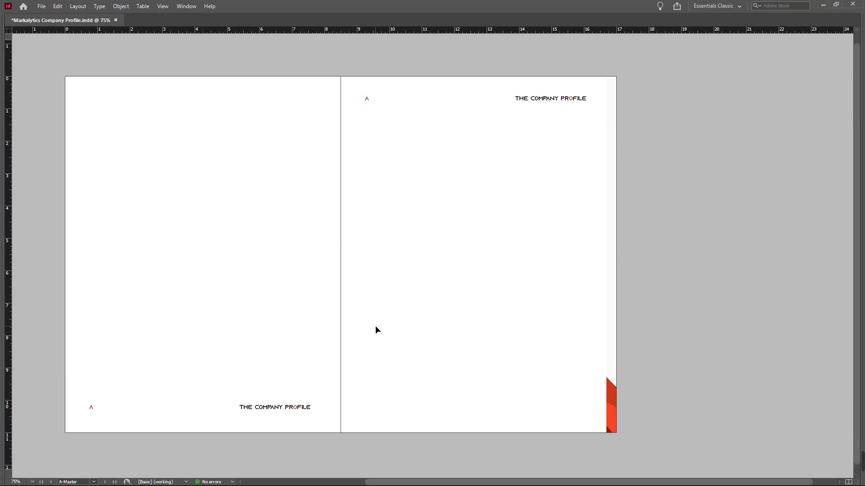
# - Examine the A-Master spread with and without guides to judge the placement of page numbers and titles
pyautogui.moveTo(140, 381); pyautogui.dragTo(377, 451)
pyautogui.moveTo(412, 362); pyautogui.dragTo(456, 361)
pyautogui.press('Tab')
pyautogui.press('w')
pyautogui.hotkey('ctrl', '-')
pyautogui.hotkey('ctrl', '-')
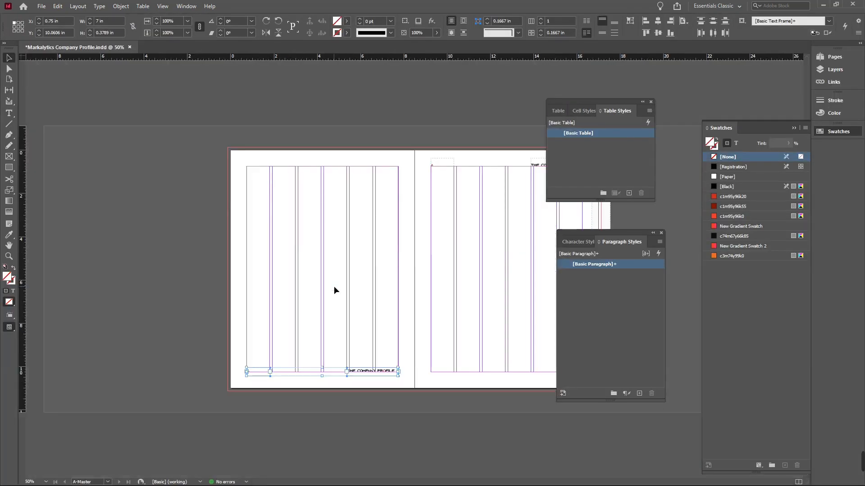
pyautogui.press('Tab')
pyautogui.press('Tab')
pyautogui.click(353, 261)
pyautogui.press('w')
pyautogui.press('w')
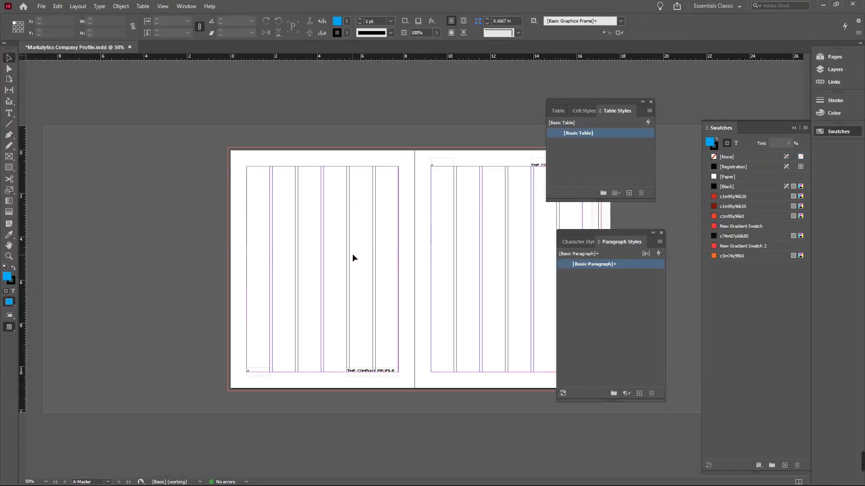
pyautogui.press('w')
pyautogui.press('w')
pyautogui.press('w')
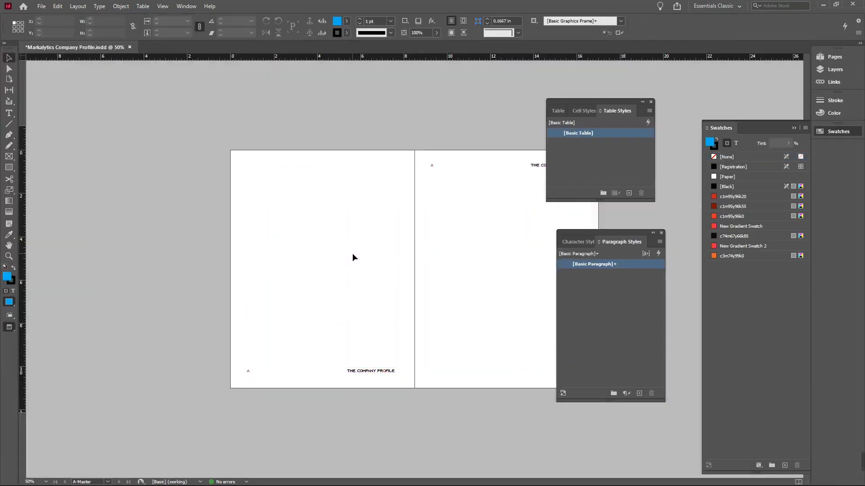
pyautogui.press('w')
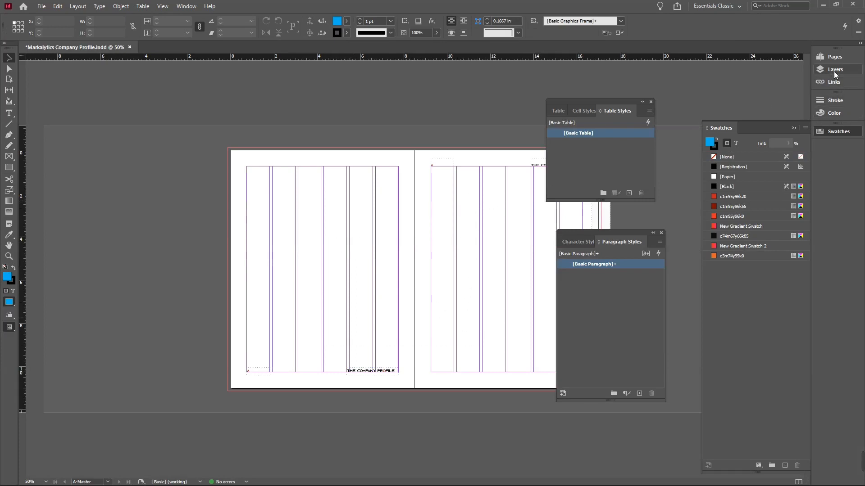
# - Duplicate the A-Master spread and open the copy for editing
pyautogui.click(833, 56)
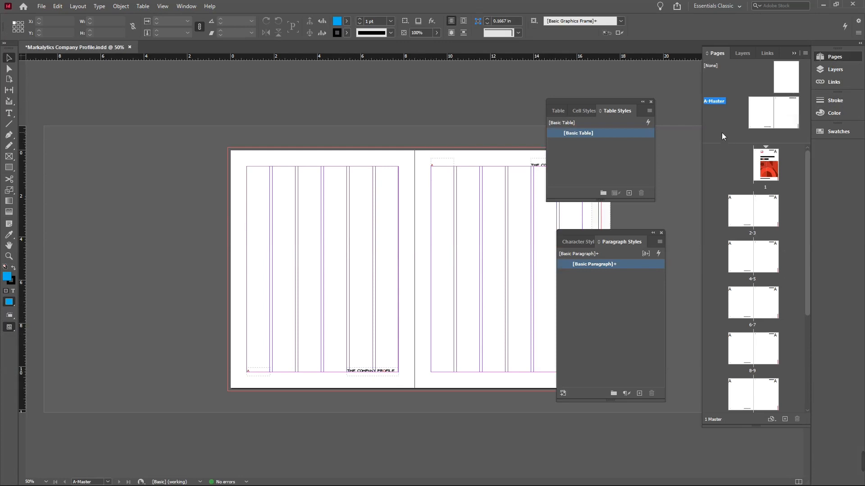
pyautogui.click(761, 118)
pyautogui.rightClick(758, 110)
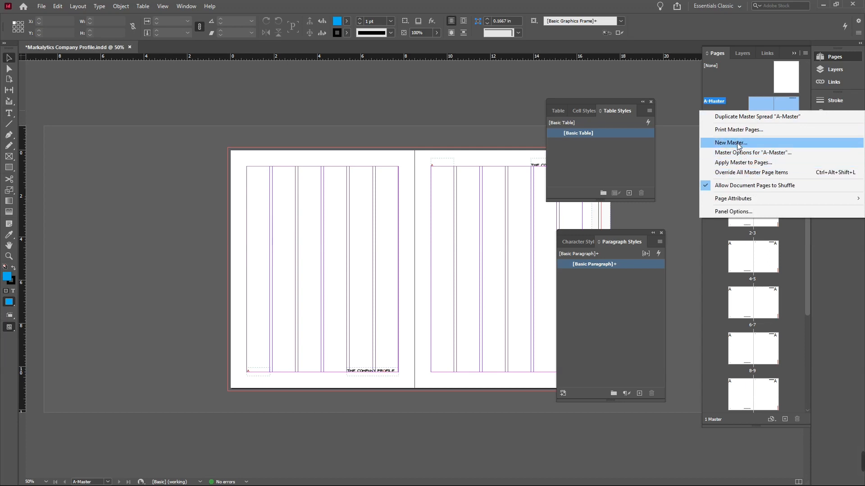
pyautogui.click(736, 118)
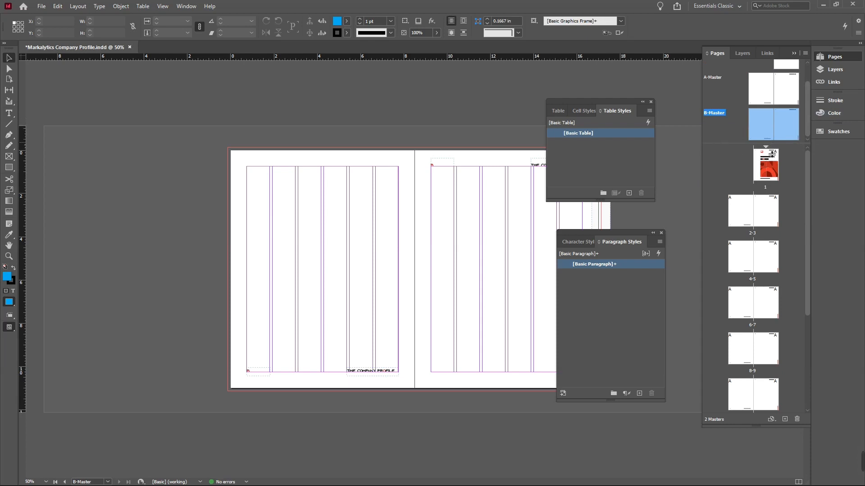
pyautogui.moveTo(772, 144); pyautogui.dragTo(772, 155)
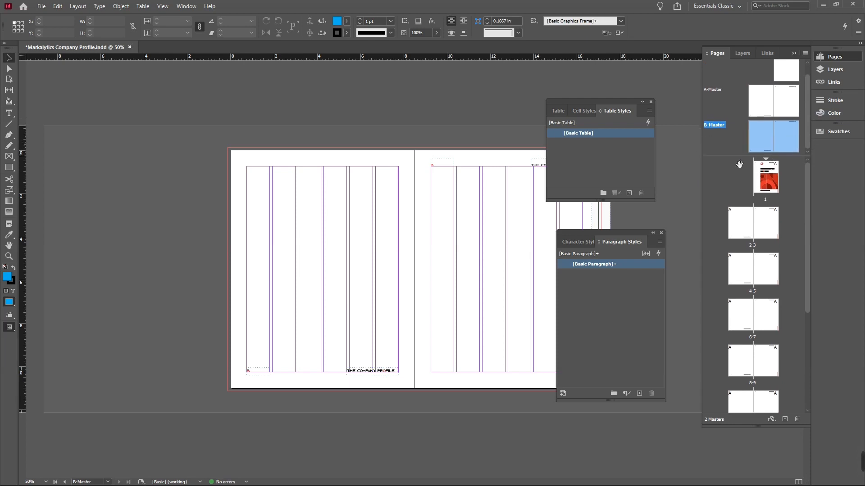
pyautogui.doubleClick(765, 131)
# - Draw an 8.625 x 11.25 in rectangle covering the B-Master's left page including bleed, and remove its stroke
pyautogui.press('Tab')
pyautogui.hotkey('ctrl', '-')
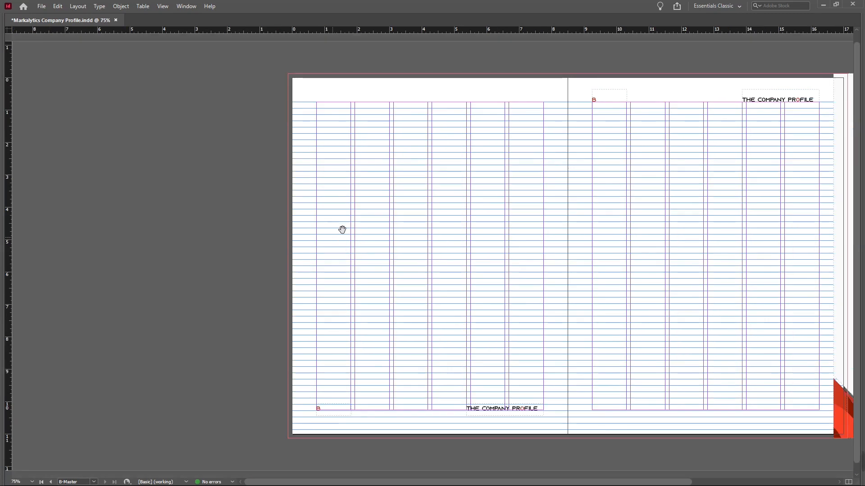
pyautogui.moveTo(556, 275); pyautogui.dragTo(355, 255)
pyautogui.press('Tab')
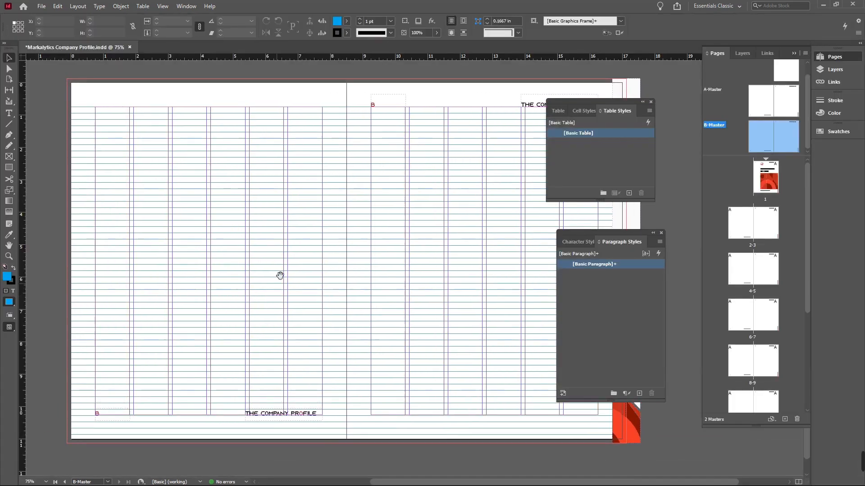
pyautogui.click(7, 170)
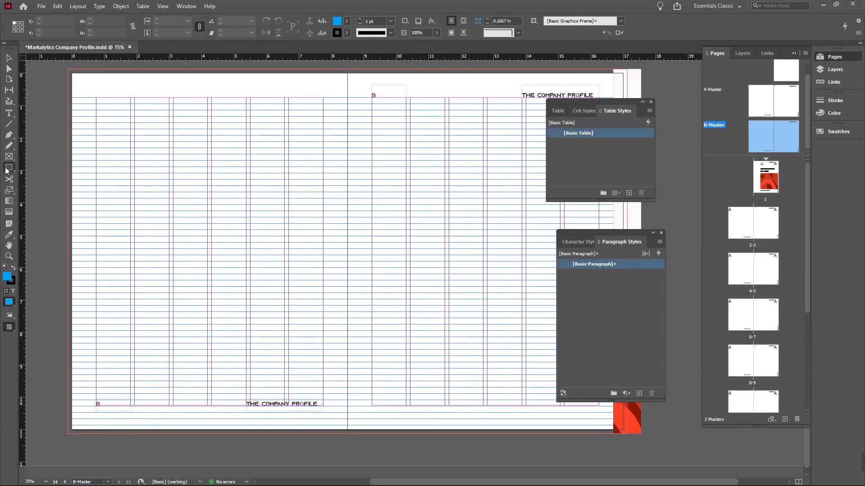
pyautogui.moveTo(72, 69); pyautogui.dragTo(351, 439)
pyautogui.press('v')
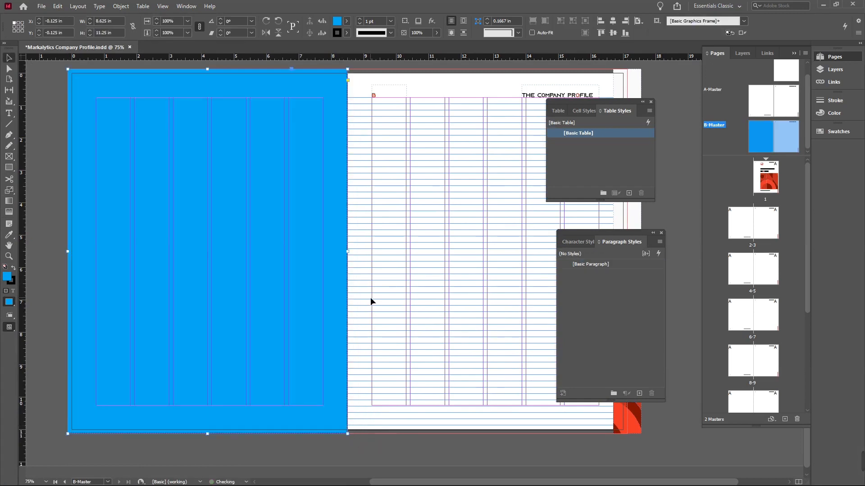
pyautogui.press('/')
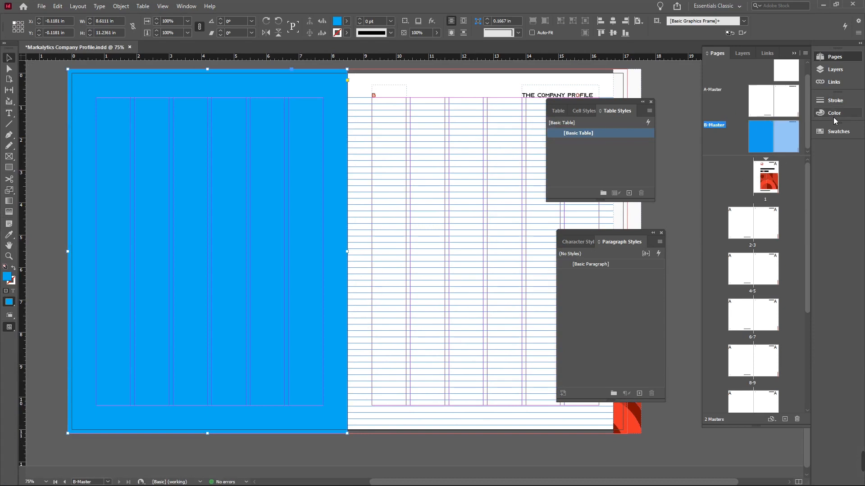
# - Try the red swatch c1m95y96k20 as the left-page rectangle's fill and preview the spread
pyautogui.click(830, 132)
pyautogui.click(734, 198)
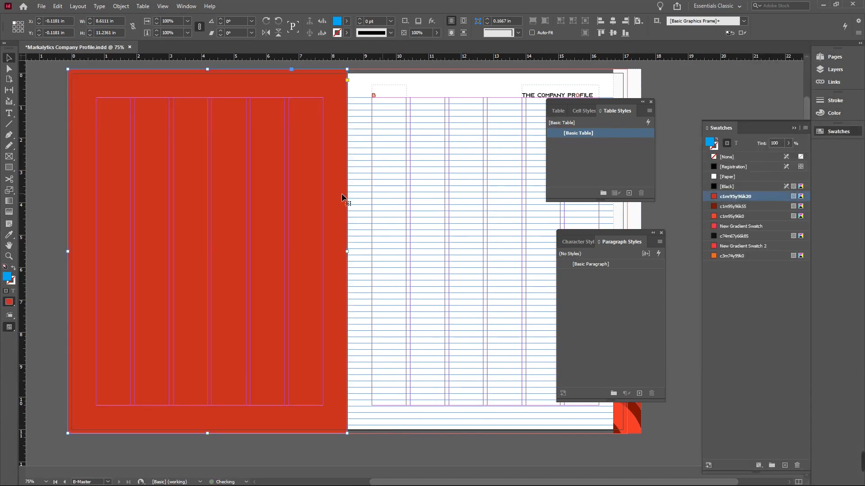
pyautogui.click(398, 194)
pyautogui.press('w')
pyautogui.moveTo(398, 194); pyautogui.dragTo(450, 211)
pyautogui.click(353, 208)
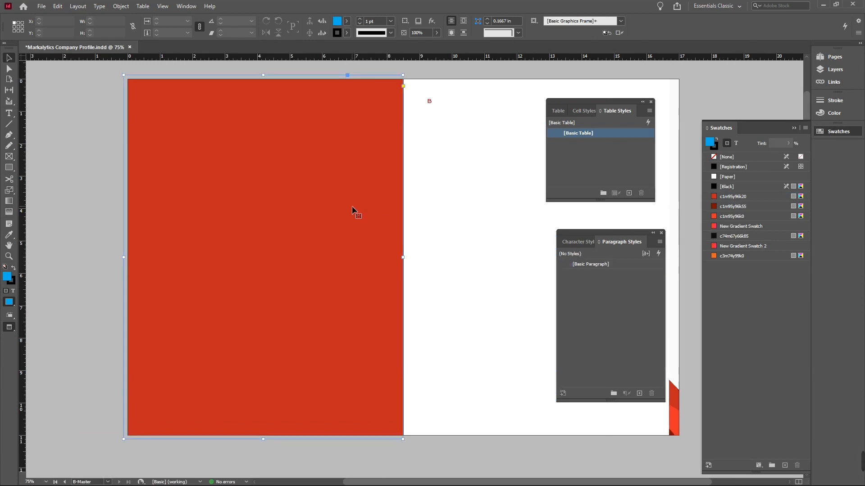
# - Fill the left-page rectangle with swatch c74m67y66k85 and send it behind the page number and title
pyautogui.click(732, 187)
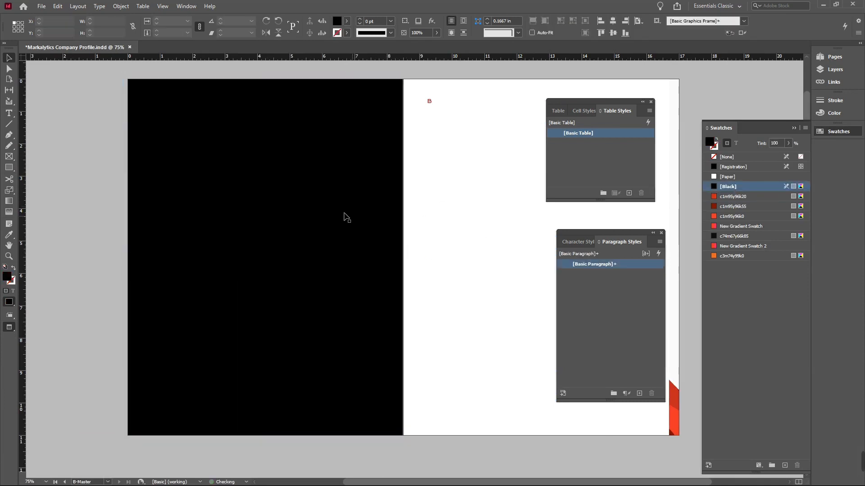
pyautogui.click(742, 237)
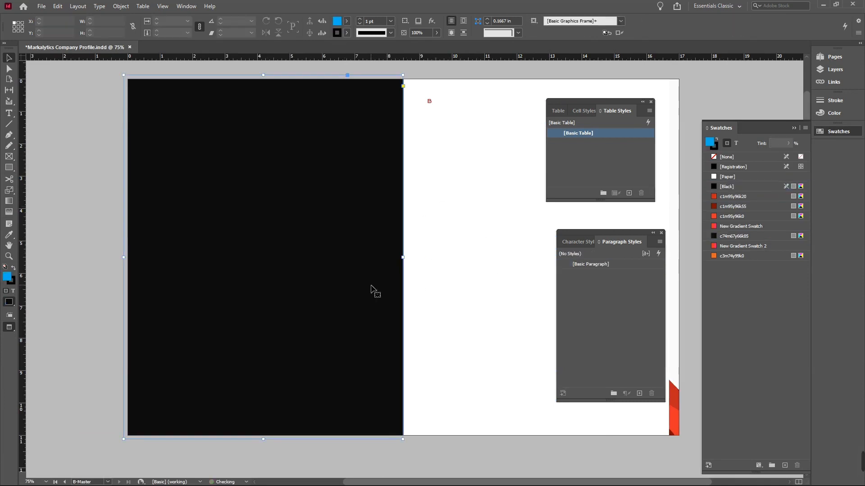
pyautogui.click(424, 313)
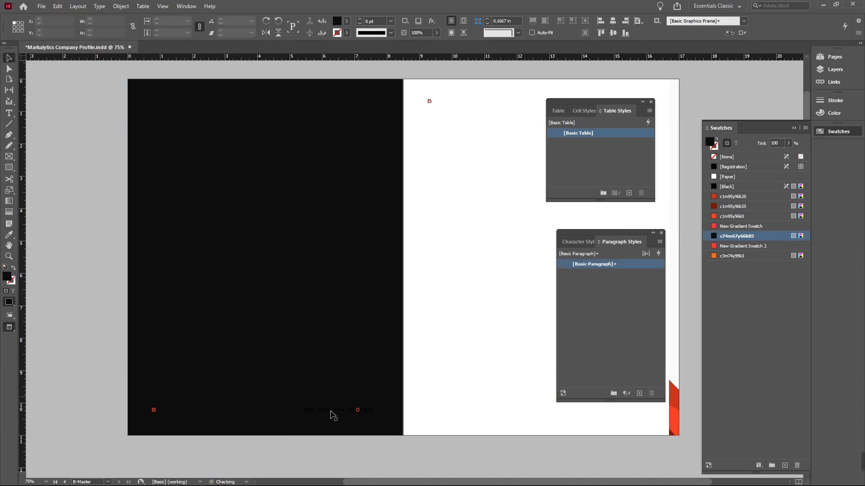
# - Recolour the left page's title text to [Paper] and the "O" in "PROFILE" to swatch c1m95y96k20
pyautogui.doubleClick(331, 411)
pyautogui.hotkey('ctrl', 'a')
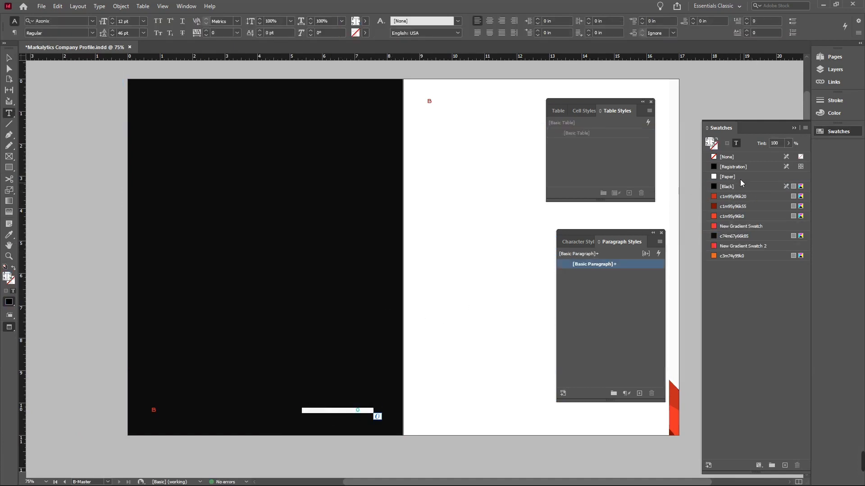
pyautogui.click(740, 178)
pyautogui.click(358, 414)
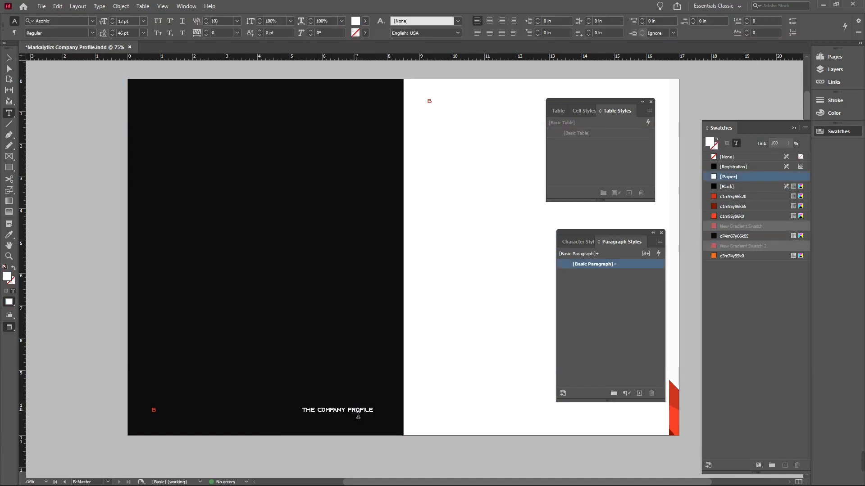
pyautogui.click(725, 193)
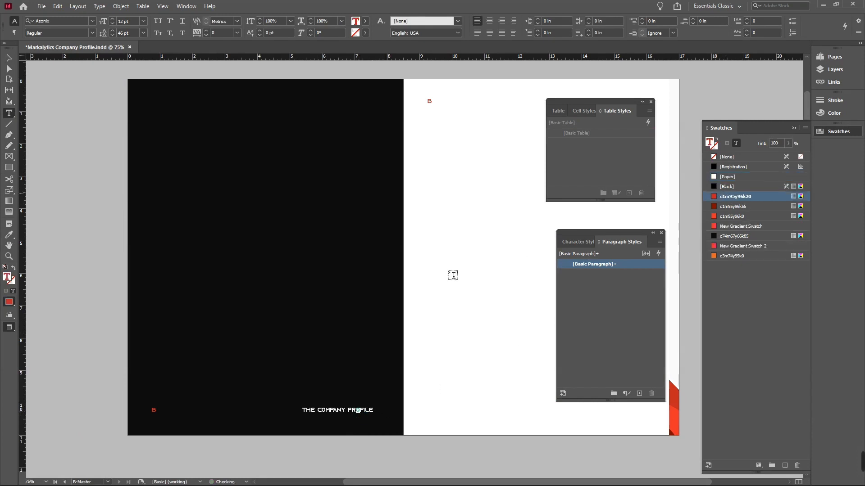
# - Finish the title text edit and examine the whole B-Master spread with guides shown and hidden
pyautogui.press('Escape')
pyautogui.click(445, 295)
pyautogui.press('Tab')
pyautogui.press('w')
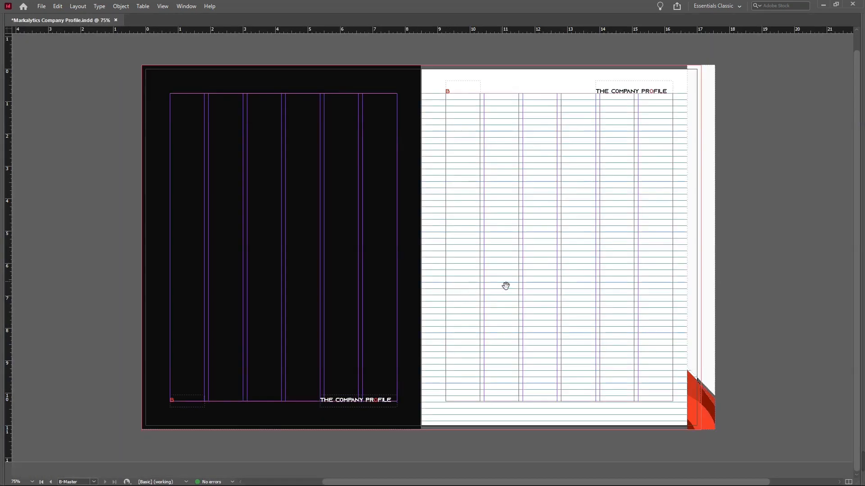
pyautogui.moveTo(506, 286); pyautogui.dragTo(422, 292)
pyautogui.press('Tab')
pyautogui.press('Tab')
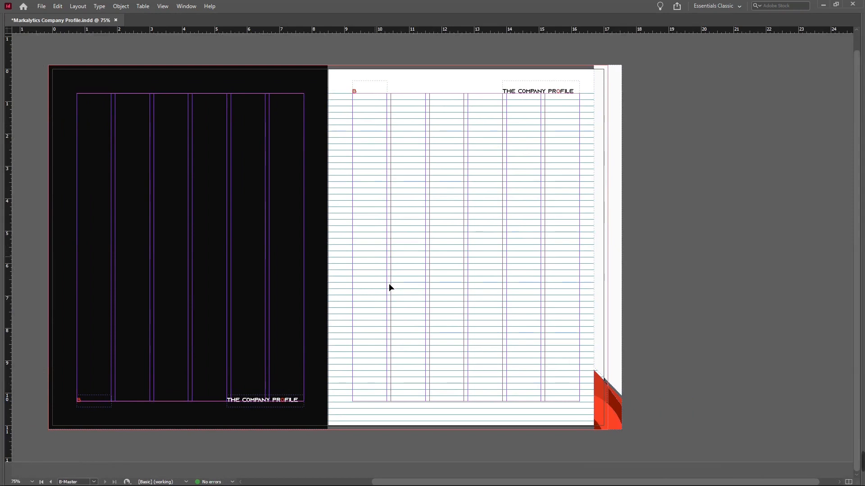
pyautogui.hotkey('ctrl', '-')
pyautogui.press('Tab')
pyautogui.press('w')
pyautogui.press('Tab')
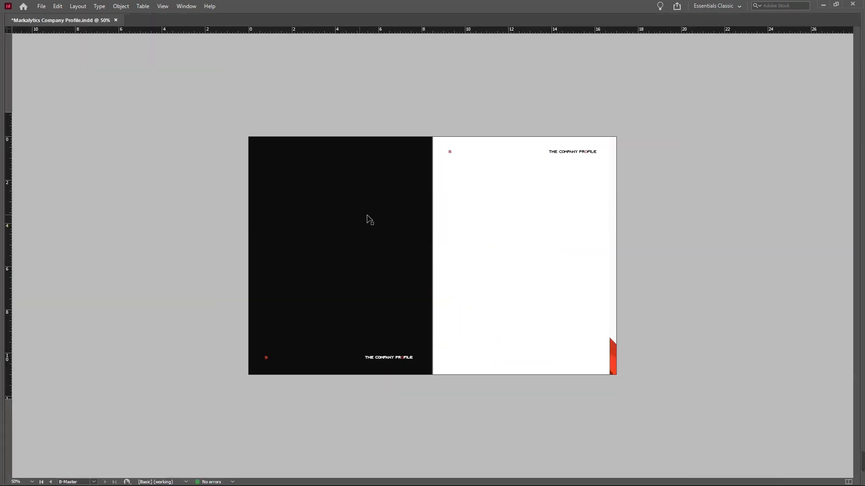
pyautogui.press('Tab')
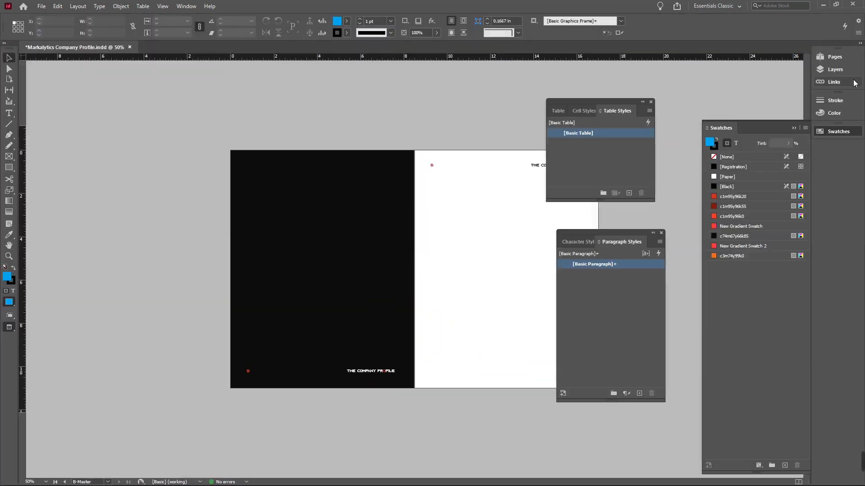
# - Duplicate the B-Master spread and open the duplicate for editing
pyautogui.click(833, 56)
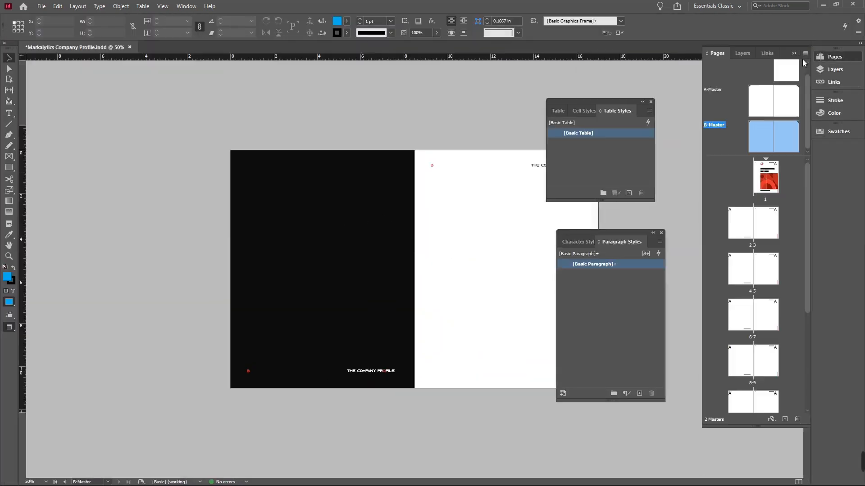
pyautogui.rightClick(759, 134)
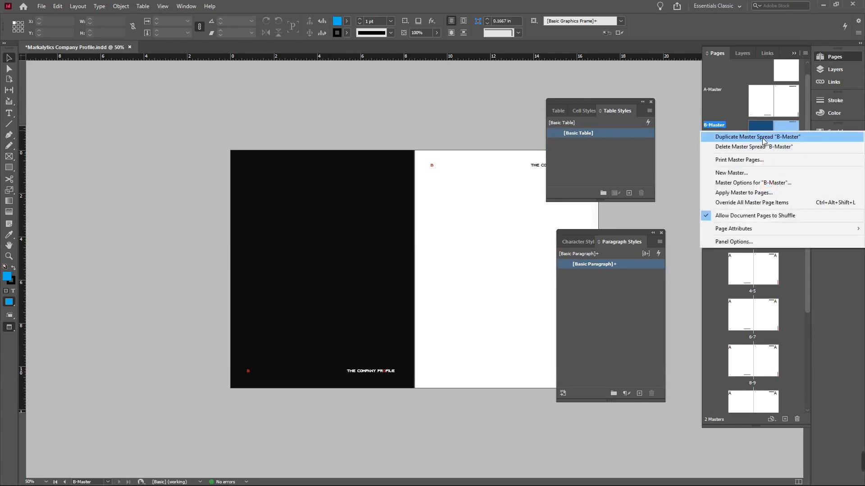
pyautogui.click(757, 137)
pyautogui.doubleClick(762, 138)
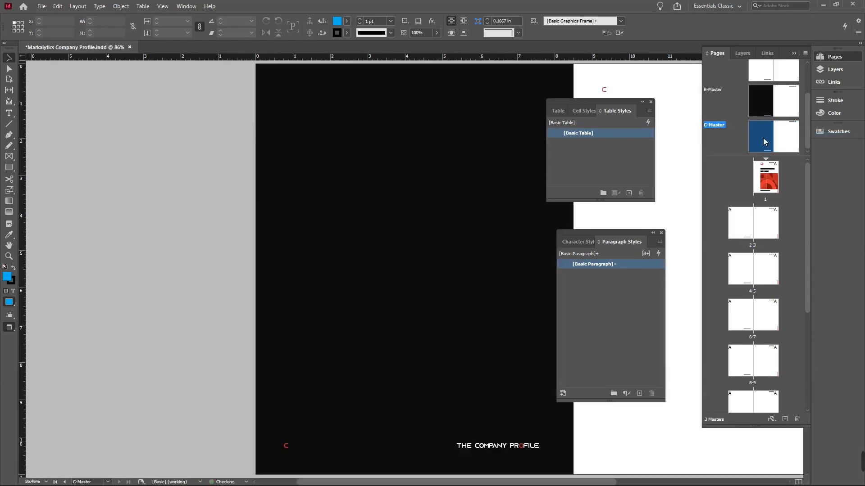
# - Fill the C-Master's left-page rectangle with New Gradient Swatch 2 and check the spread in preview and with guides
pyautogui.click(379, 220)
pyautogui.click(838, 131)
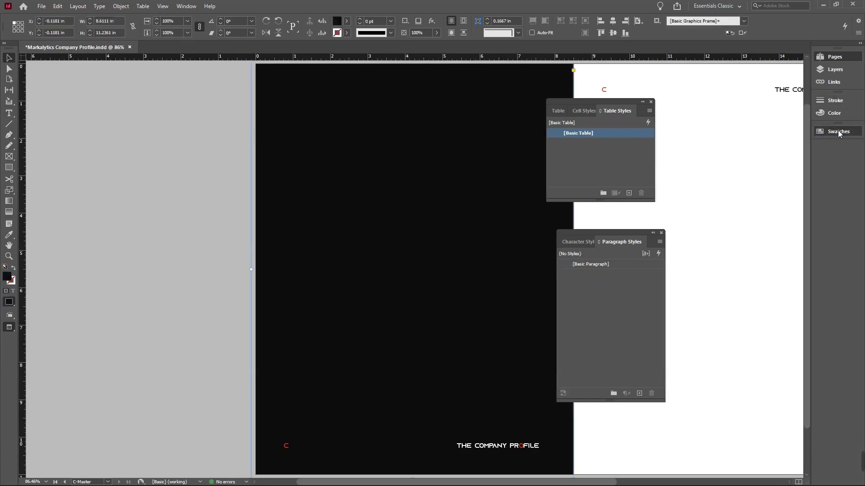
pyautogui.click(730, 248)
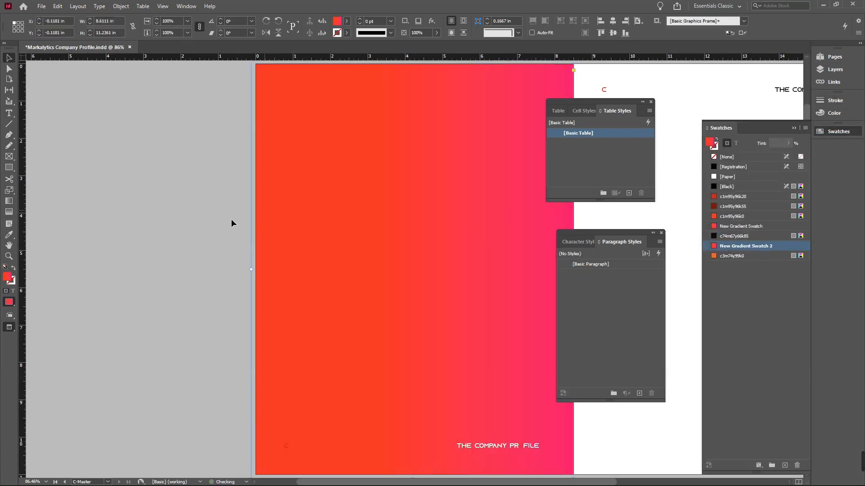
pyautogui.click(195, 222)
pyautogui.hotkey('ctrl', '0')
pyautogui.press('Tab')
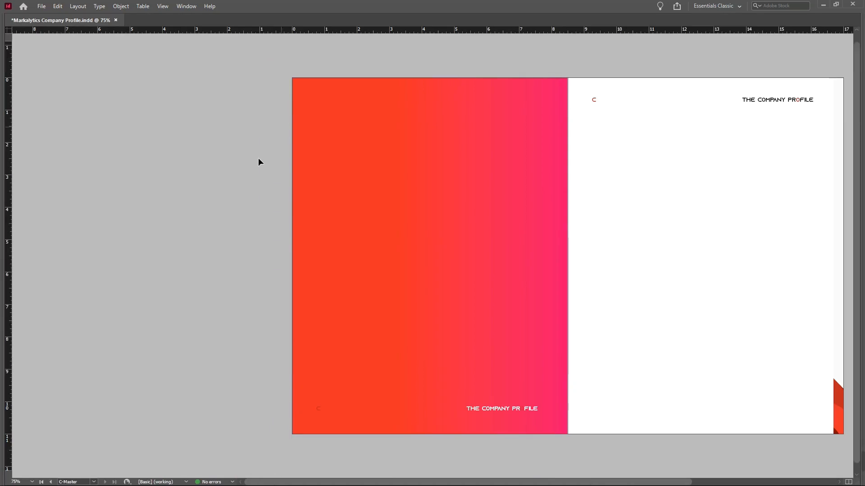
pyautogui.press('w')
pyautogui.press('w')
pyautogui.press('w')
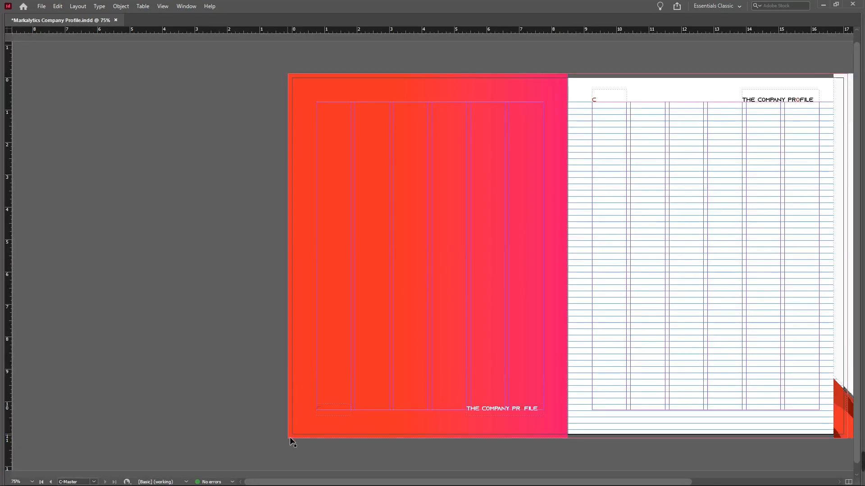
# - Recolour the page number on the C-Master's left page to [Paper] and preview the page
pyautogui.press('Tab')
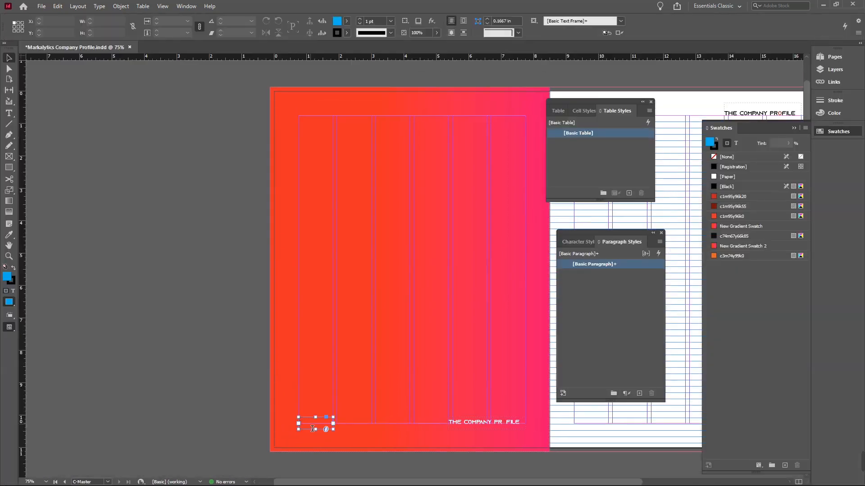
pyautogui.doubleClick(312, 429)
pyautogui.click(756, 177)
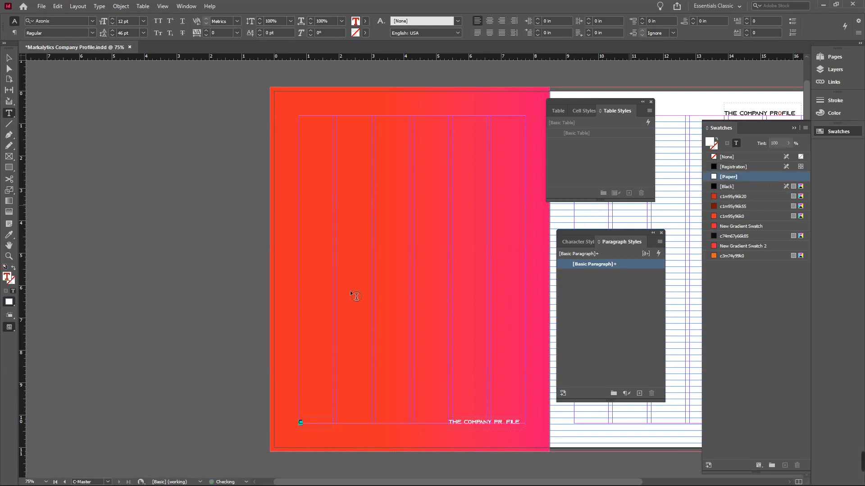
pyautogui.press('Escape')
pyautogui.click(177, 351)
pyautogui.press('w')
pyautogui.press('w')
pyautogui.press('w')
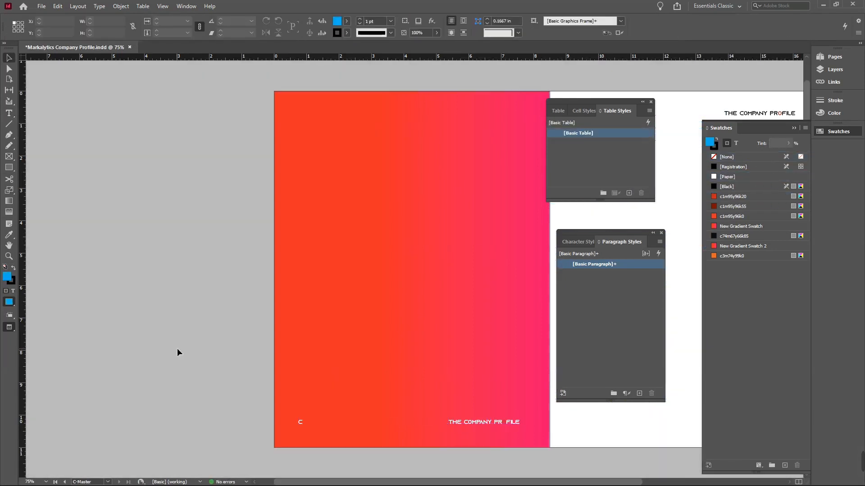
# - Examine the full C-Master spread in preview and with its guides shown
pyautogui.press('Tab')
pyautogui.moveTo(718, 257); pyautogui.dragTo(501, 261)
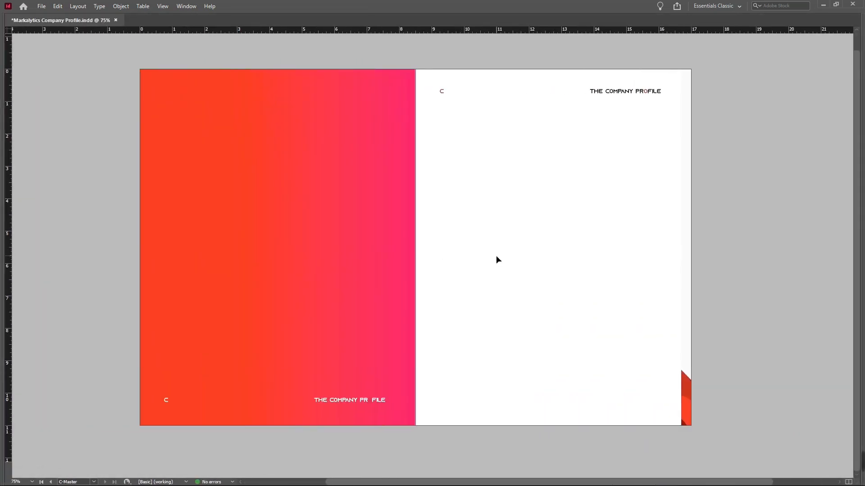
pyautogui.hotkey('ctrl', '-')
pyautogui.press('Tab')
pyautogui.press('w')
pyautogui.press('Tab')
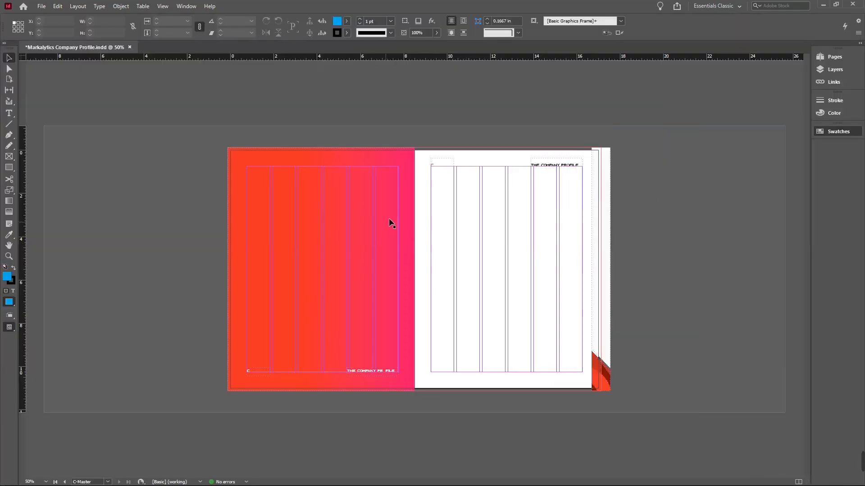
pyautogui.press('Tab')
# - Apply B-Master to the document spread on pages 2-3
pyautogui.click(830, 57)
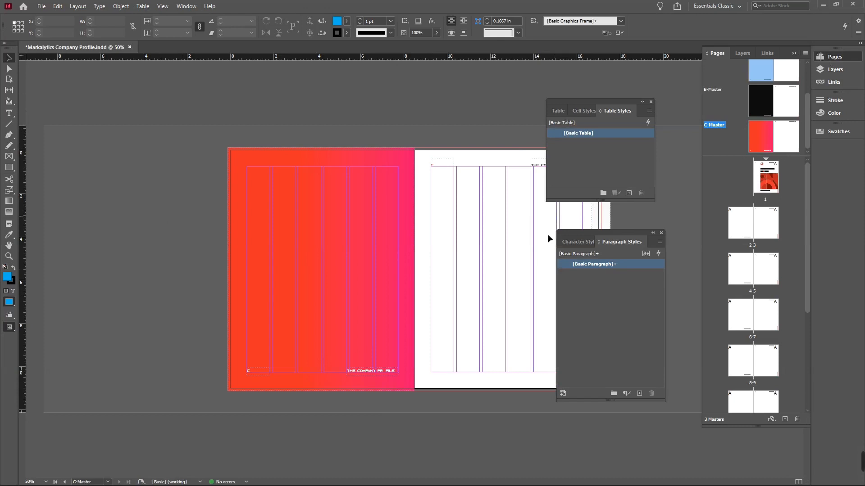
pyautogui.click(741, 221)
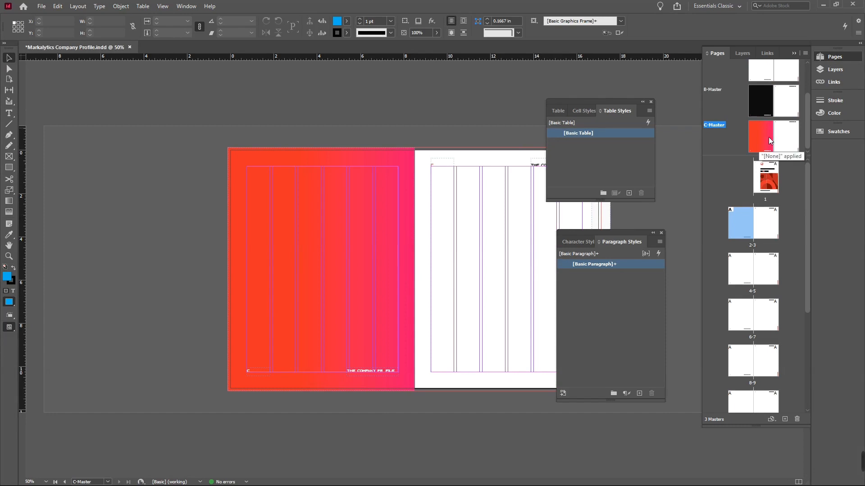
pyautogui.keyDown('shift'); pyautogui.click(764, 222); pyautogui.keyUp('shift')
pyautogui.rightClick(748, 223)
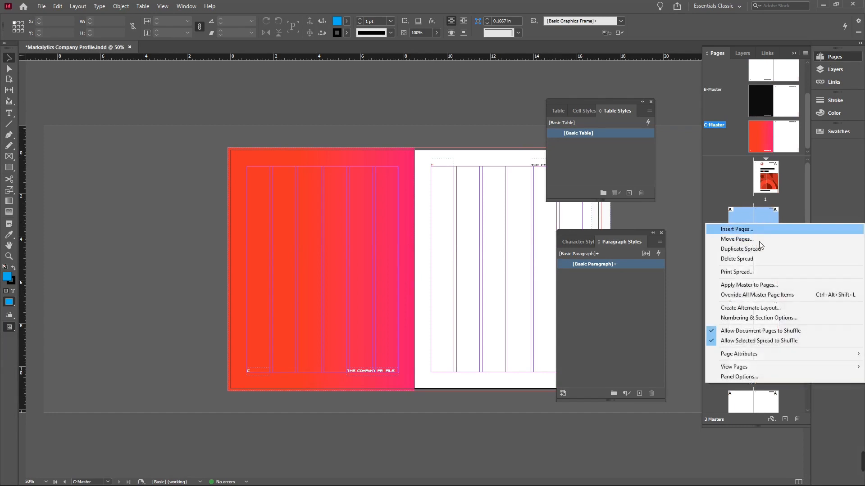
pyautogui.click(745, 285)
pyautogui.click(432, 239)
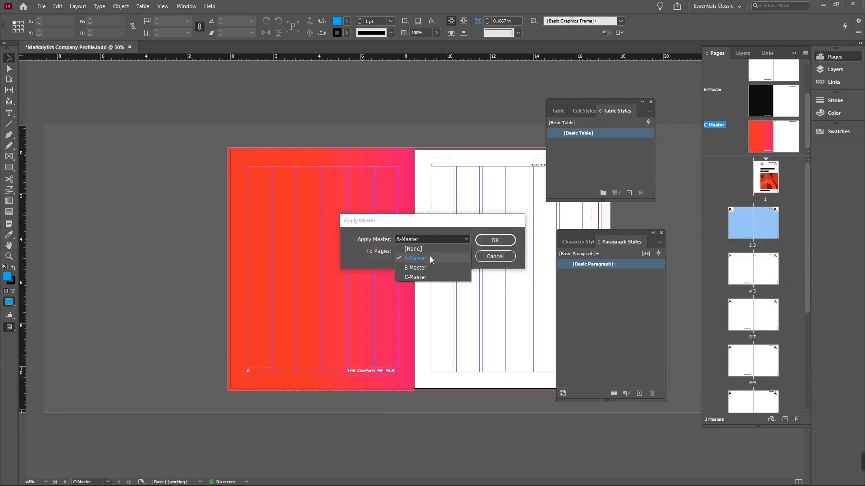
pyautogui.click(432, 275)
pyautogui.click(495, 241)
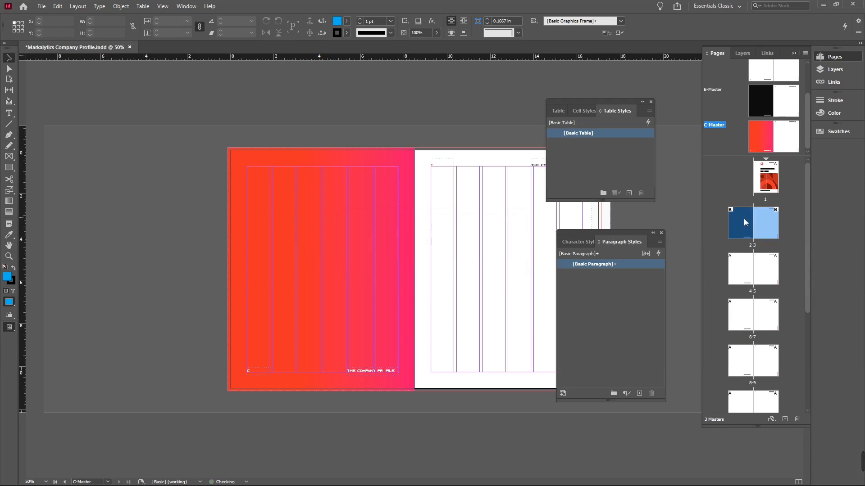
# - Open the spread on pages 2-3 and examine it with and without guides, along with the following spread
pyautogui.doubleClick(744, 218)
pyautogui.press('w')
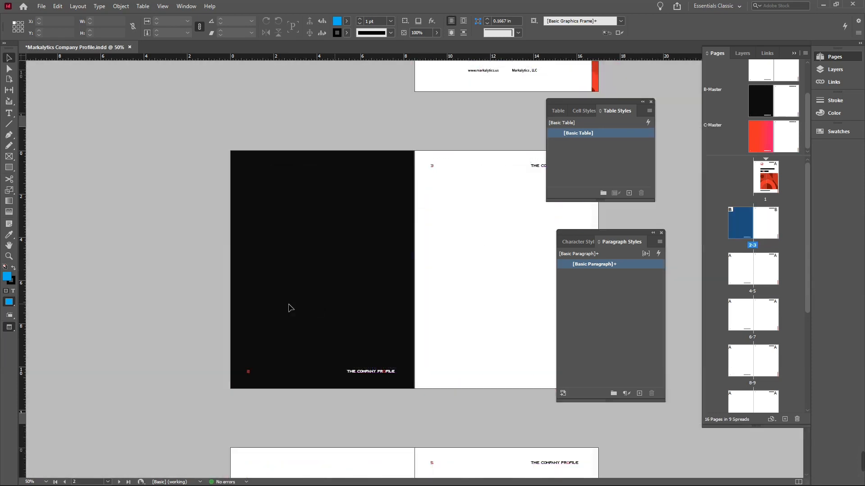
pyautogui.moveTo(202, 156); pyautogui.dragTo(452, 404)
pyautogui.press('w')
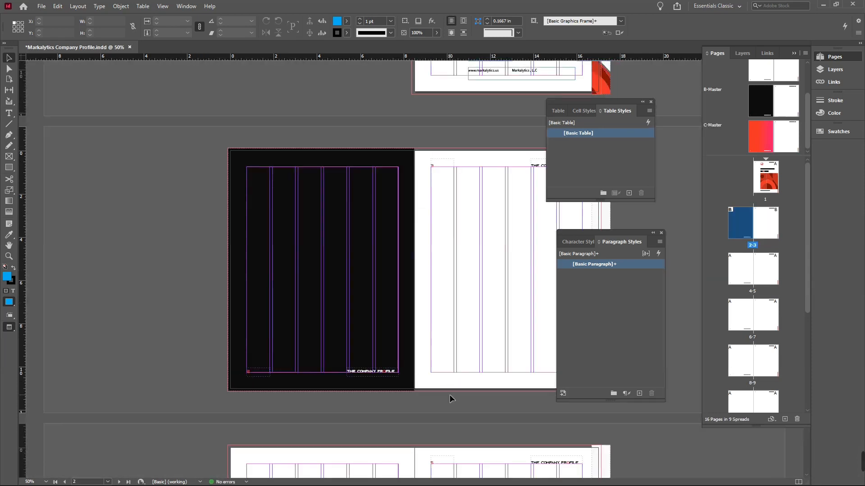
pyautogui.press('w')
pyautogui.moveTo(357, 285); pyautogui.dragTo(348, 195)
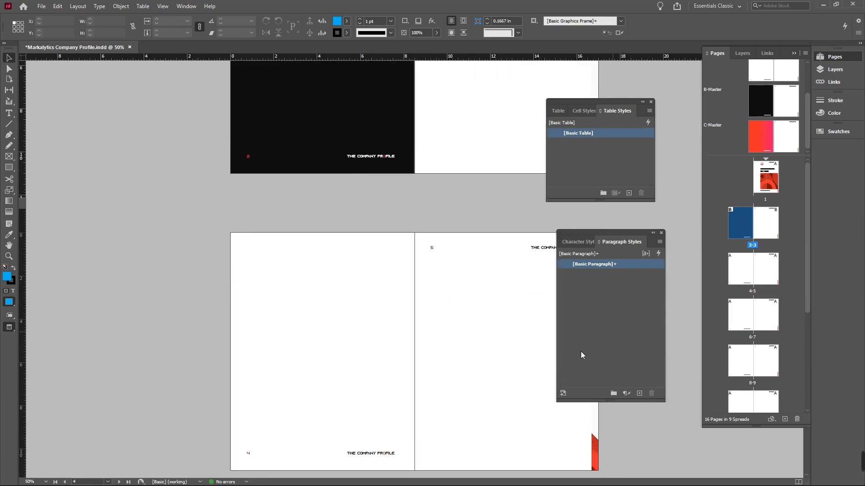
pyautogui.scroll(-3, 457, 271)
# - Switch to the Company Profile - Blueprint document in the browser and read its company text and content list
pyautogui.hotkey('alt', 'Tab')
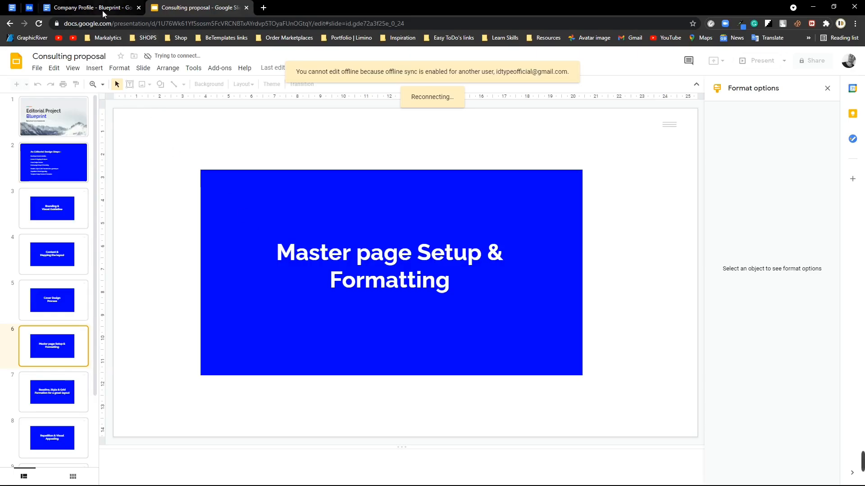
pyautogui.click(105, 10)
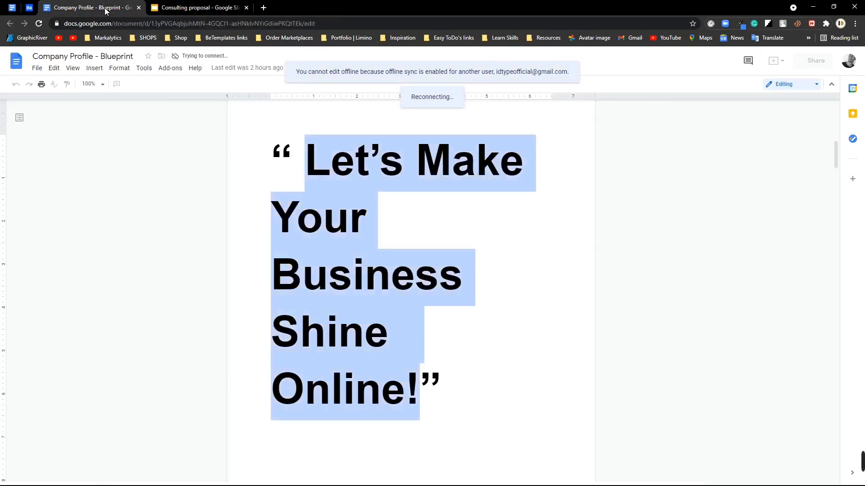
pyautogui.scroll(-10, 409, 295)
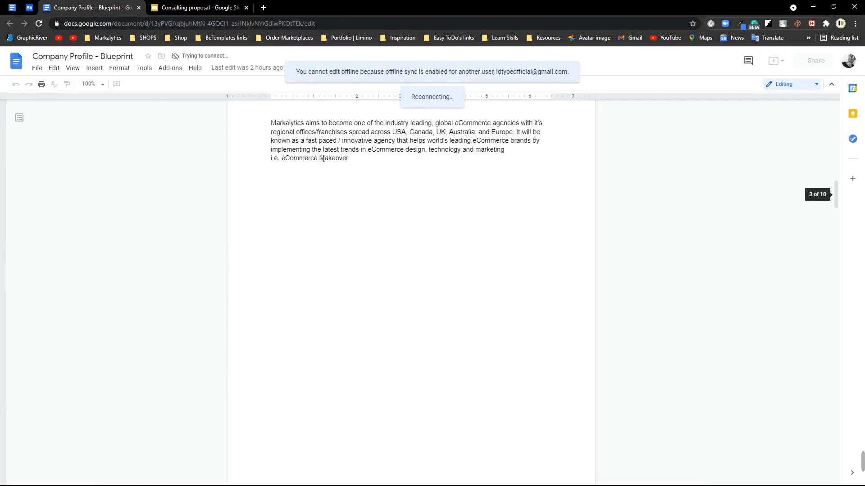
pyautogui.tripleClick(323, 158)
pyautogui.scroll(-11, 382, 353)
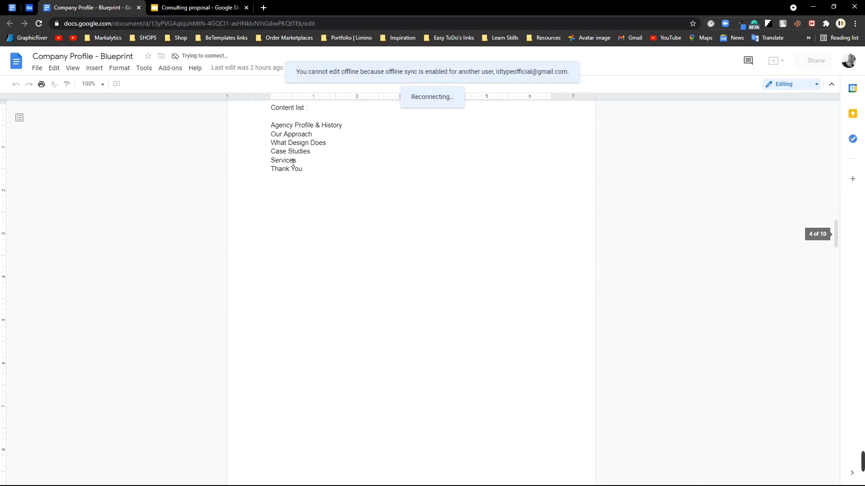
pyautogui.tripleClick(293, 161)
pyautogui.tripleClick(299, 143)
pyautogui.scroll(1, 324, 220)
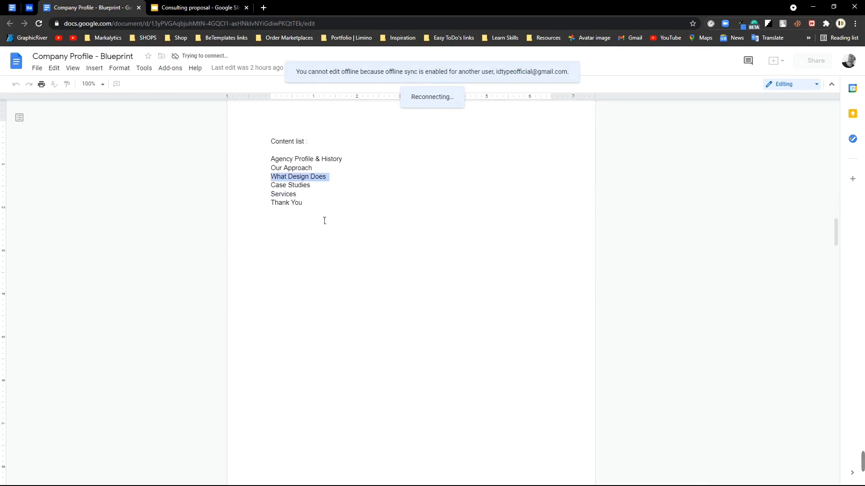
pyautogui.scroll(1, 324, 221)
pyautogui.tripleClick(284, 197)
# - Switch back to InDesign and apply B-Master to the spread on pages 4-5
pyautogui.hotkey('alt', 'Tab')
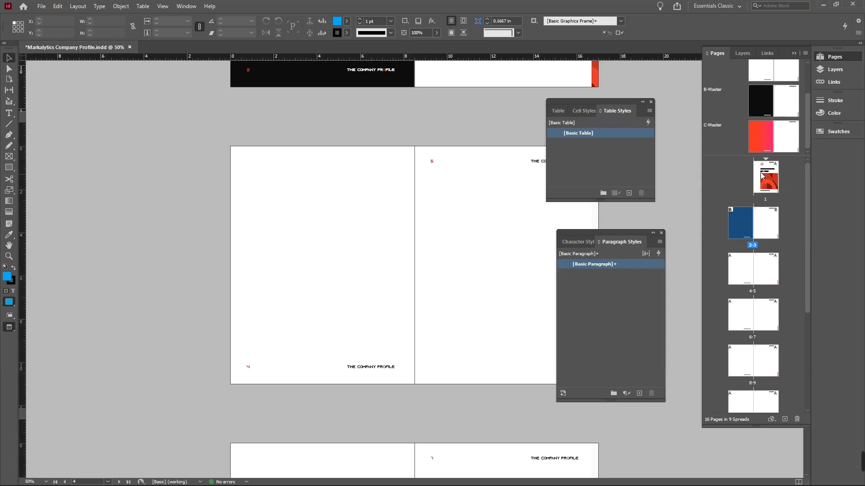
pyautogui.click(398, 249)
pyautogui.scroll(-1, 398, 254)
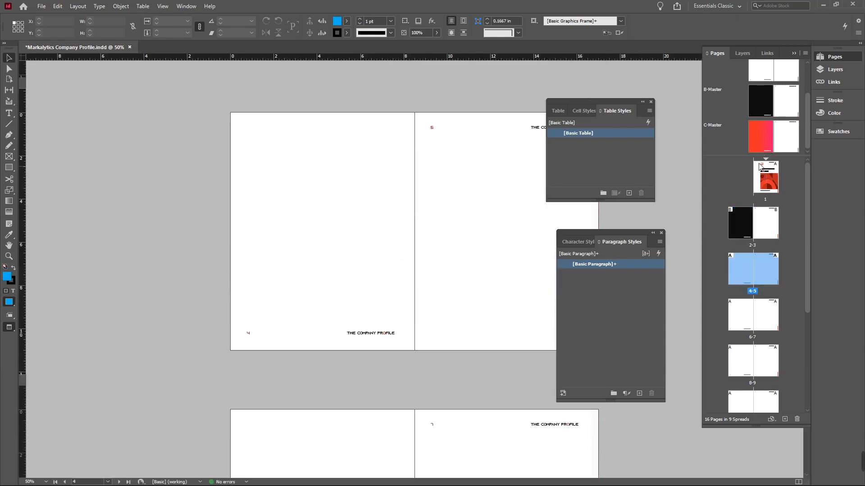
pyautogui.rightClick(742, 271)
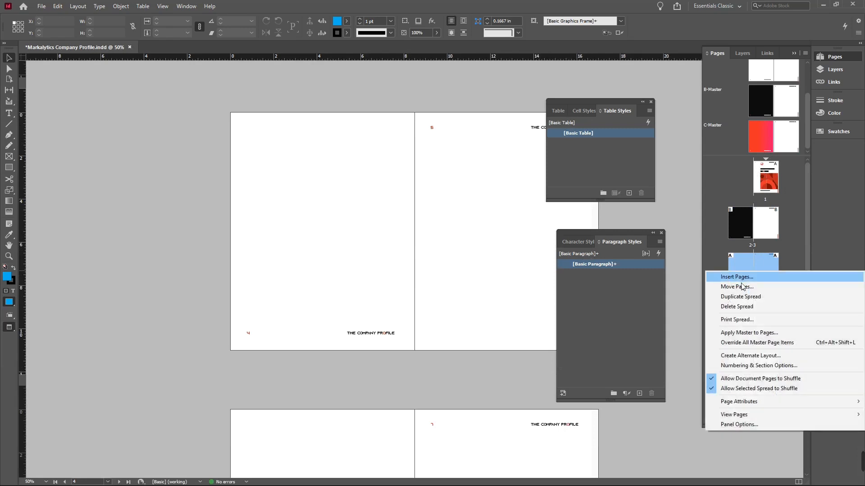
pyautogui.click(744, 332)
pyautogui.click(465, 239)
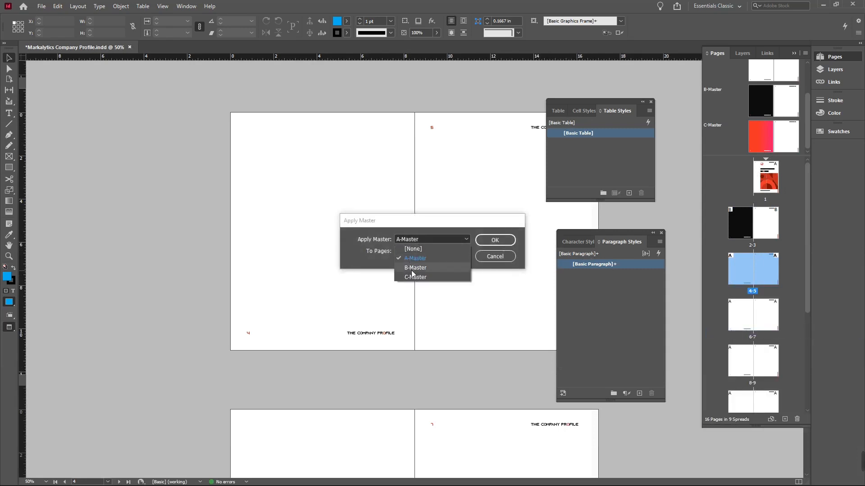
pyautogui.click(415, 272)
pyautogui.click(495, 240)
# - Apply C-Master to the document spread on pages 2-3
pyautogui.scroll(10, 449, 239)
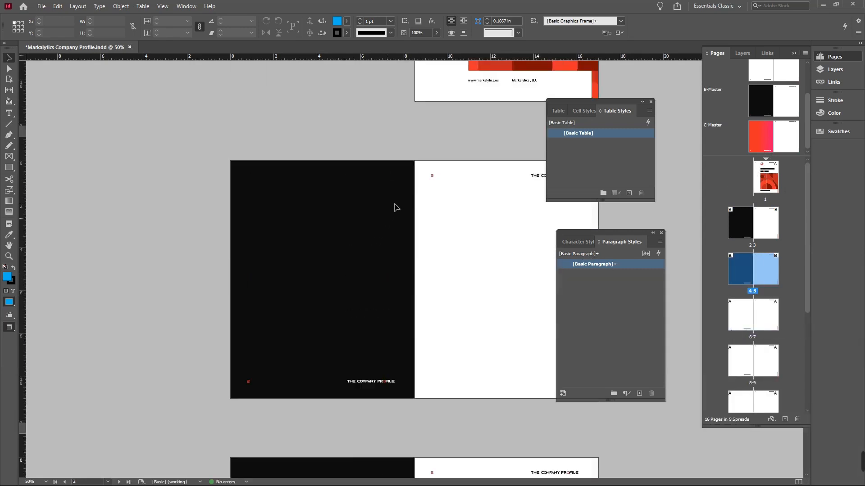
pyautogui.rightClick(741, 223)
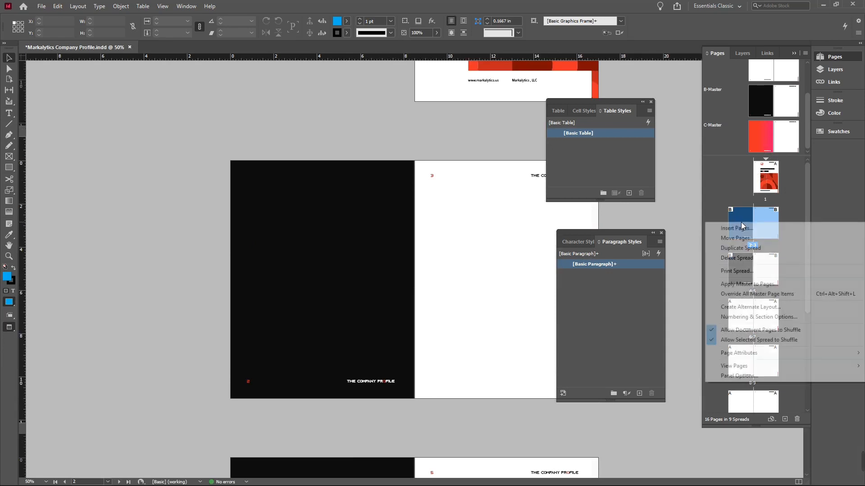
pyautogui.click(735, 284)
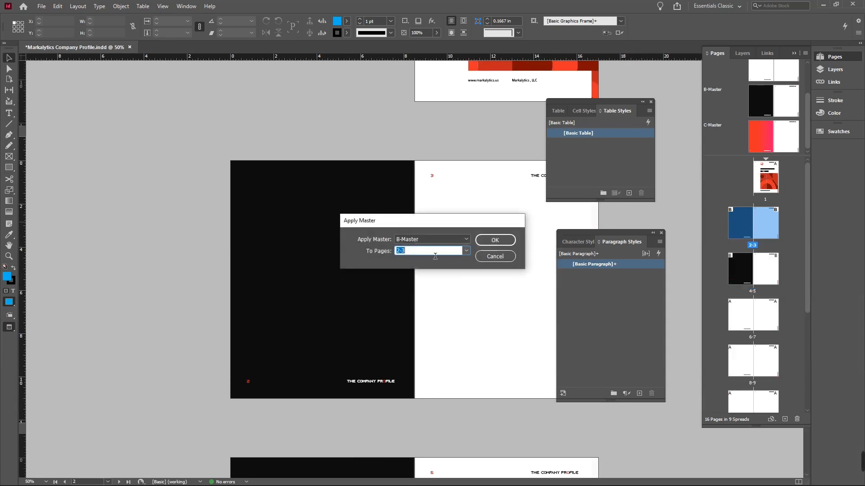
pyautogui.click(431, 239)
pyautogui.click(429, 280)
pyautogui.click(504, 239)
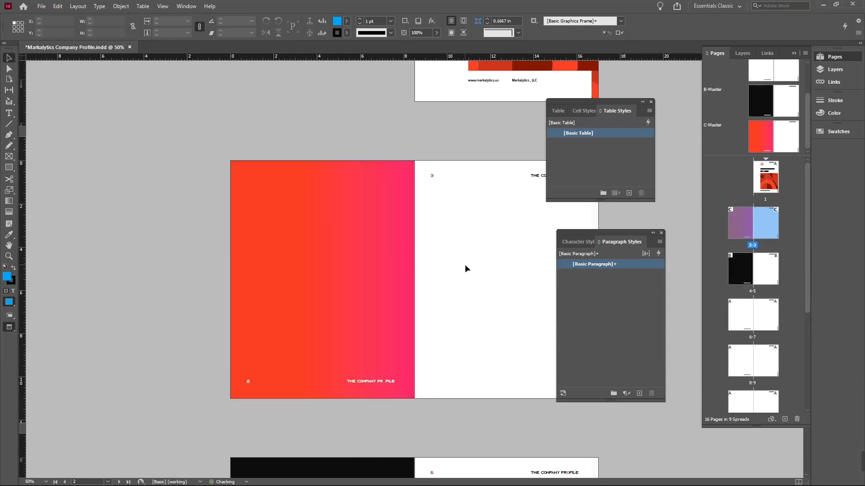
# - Examine the following spreads and select the spread on pages 6-7, checking it with and without guides
pyautogui.scroll(-10, 464, 264)
pyautogui.scroll(3, 466, 264)
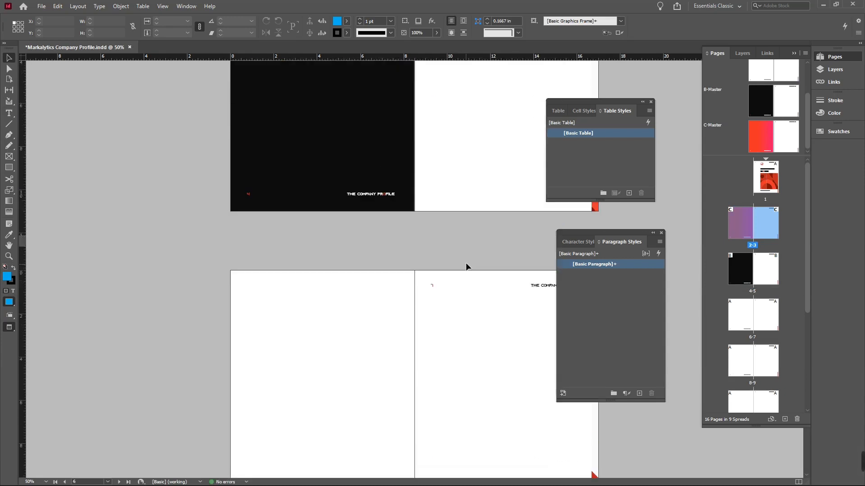
pyautogui.scroll(-4, 466, 261)
pyautogui.scroll(-3, 458, 259)
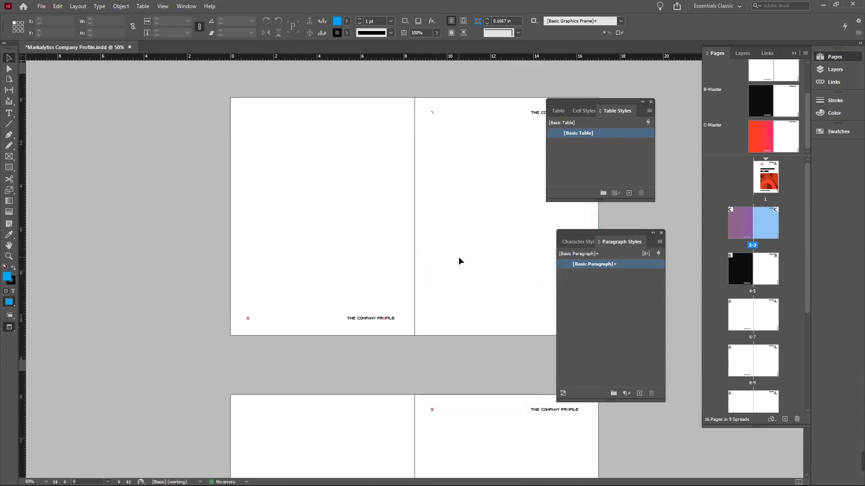
pyautogui.click(467, 254)
pyautogui.scroll(1, 424, 270)
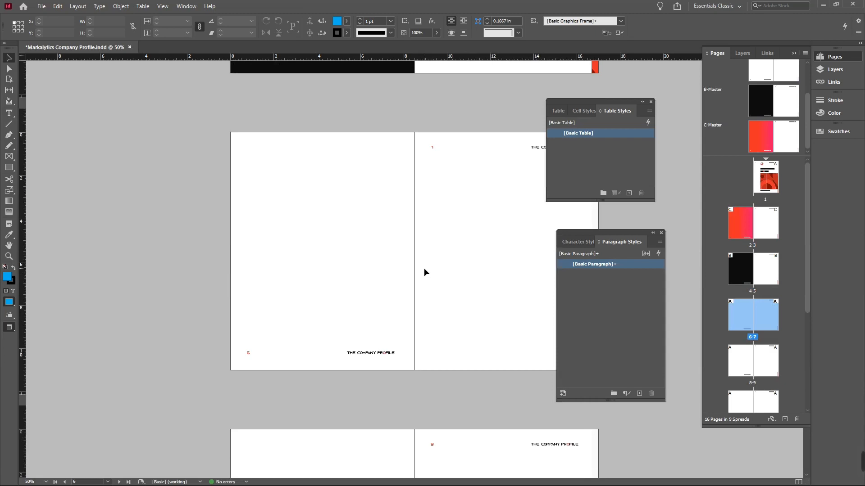
pyautogui.press('w')
pyautogui.press('w')
# - Switch to the Company Profile - Blueprint document in the browser and read through its remaining company text
pyautogui.hotkey('alt', 'Tab')
pyautogui.scroll(-12, 322, 292)
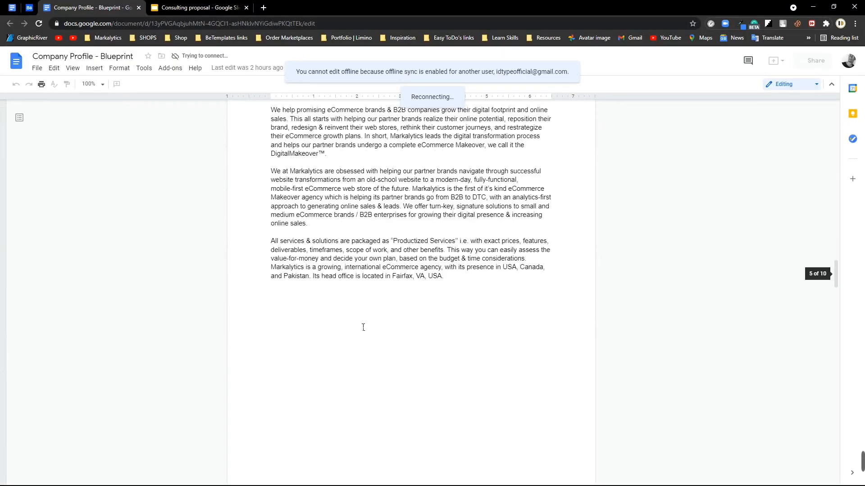
pyautogui.scroll(-20, 363, 328)
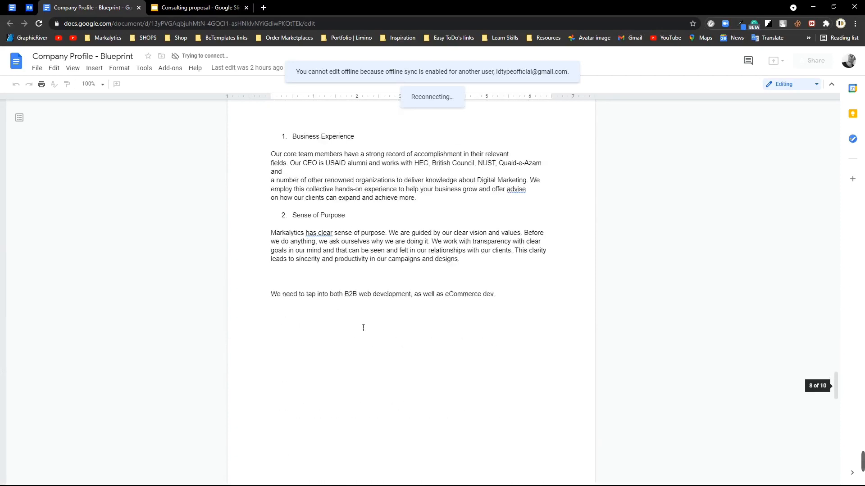
pyautogui.scroll(-15, 363, 328)
# - Switch back to InDesign and apply B-Master to the spread on pages 8-9
pyautogui.hotkey('alt', 'Tab')
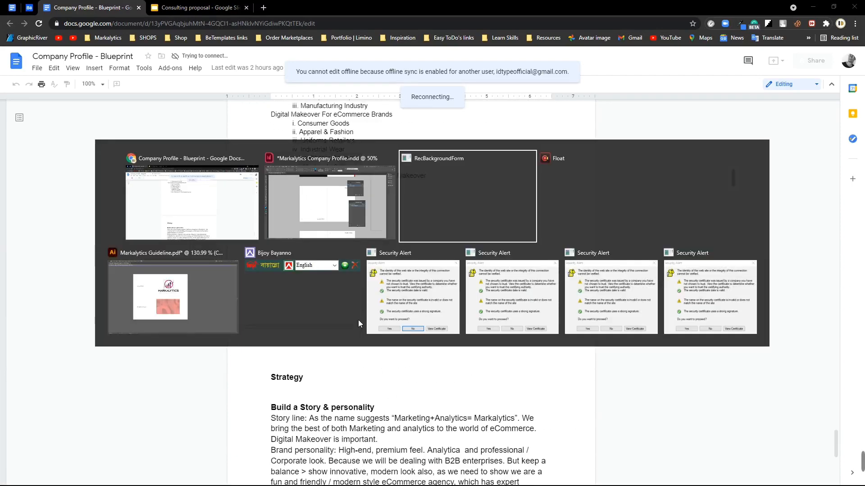
pyautogui.click(303, 167)
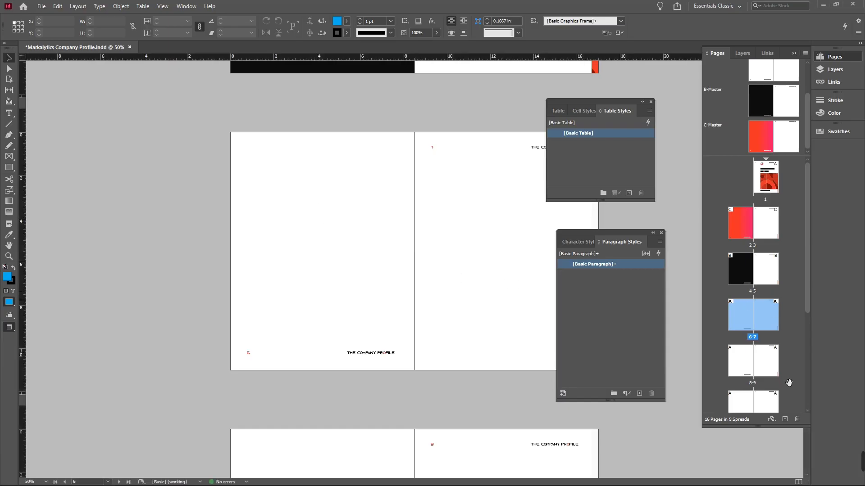
pyautogui.scroll(-5, 789, 383)
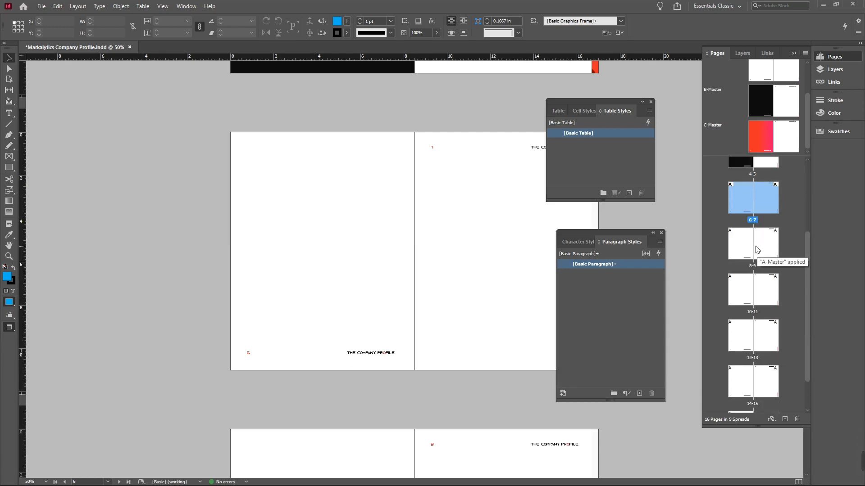
pyautogui.click(756, 250)
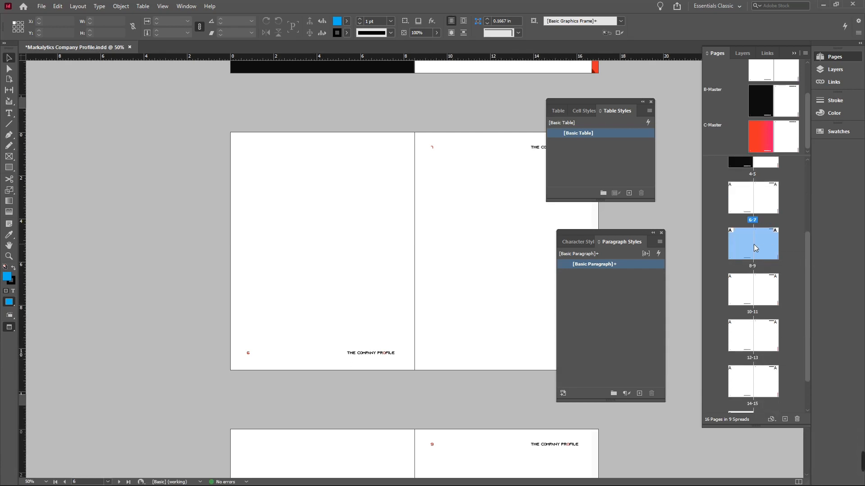
pyautogui.rightClick(736, 248)
pyautogui.click(738, 305)
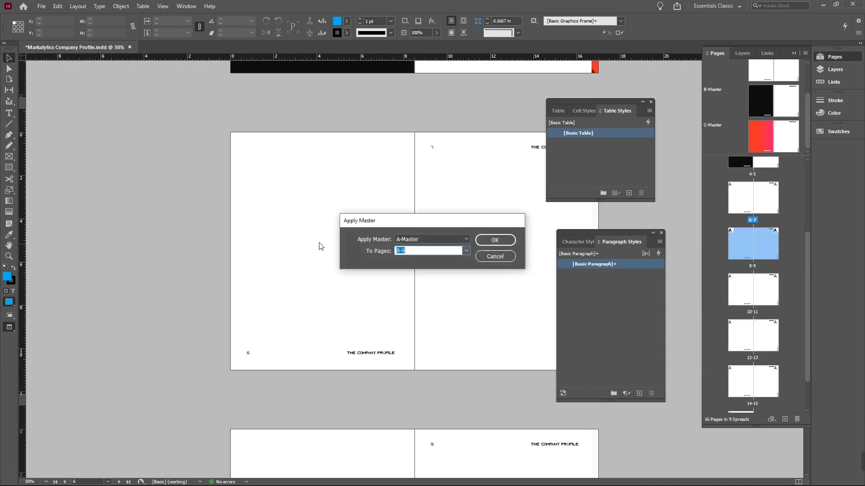
pyautogui.click(408, 243)
pyautogui.click(415, 268)
pyautogui.click(495, 240)
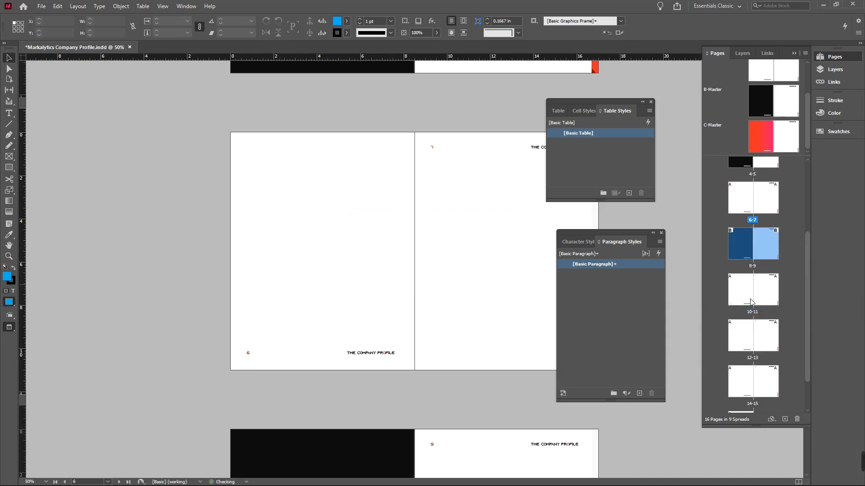
# - Apply C-Master to the spread on pages 12-13
pyautogui.click(752, 306)
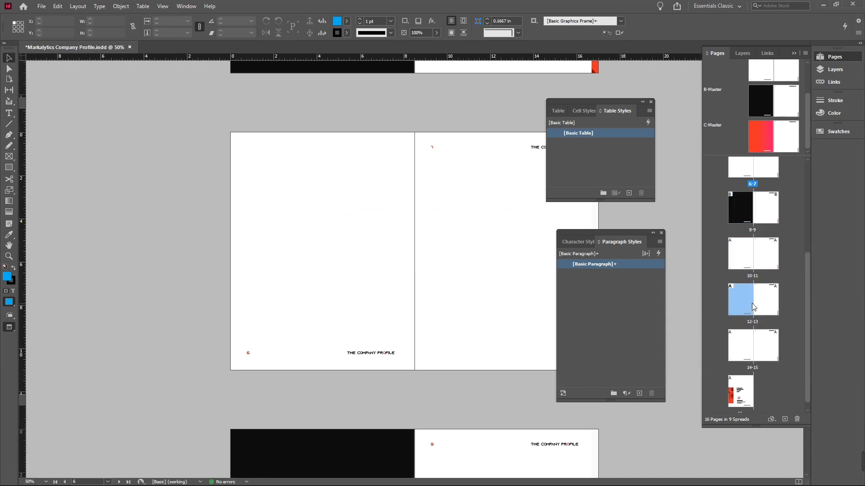
pyautogui.rightClick(749, 305)
pyautogui.click(748, 359)
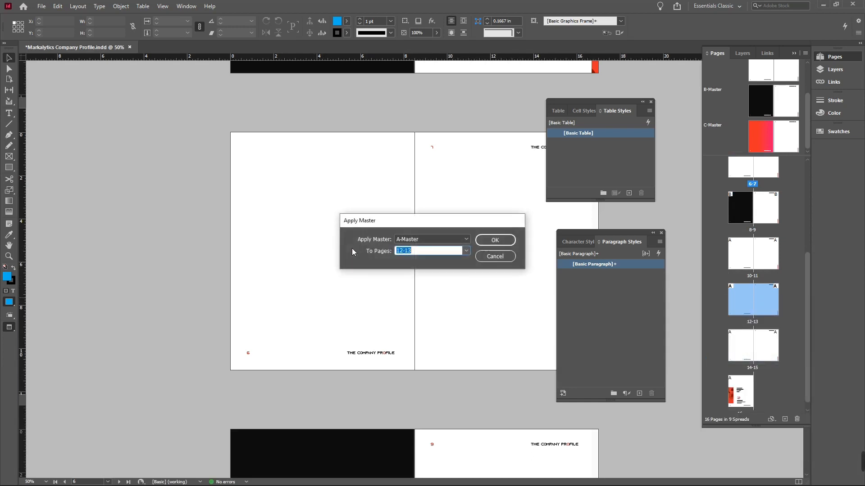
pyautogui.click(431, 239)
pyautogui.click(493, 241)
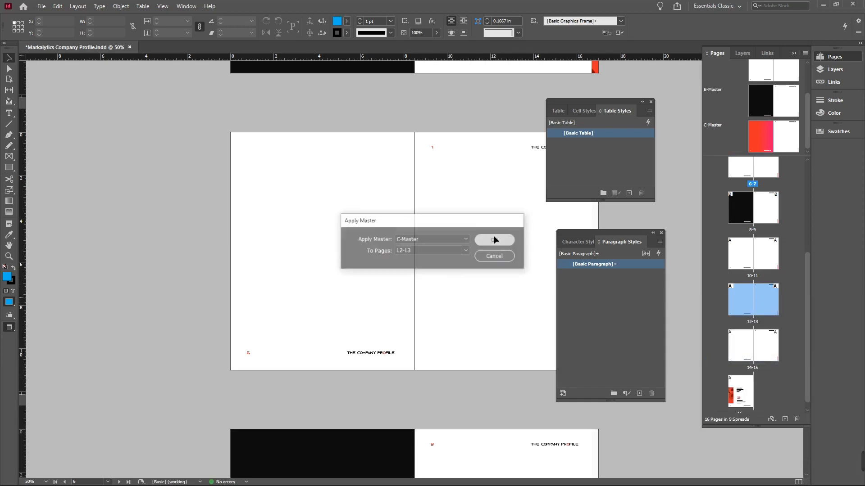
# - Hide the panels and examine the sequence of master layouts across the document's spreads at a reduced view
pyautogui.scroll(3, 769, 319)
pyautogui.scroll(2, 770, 319)
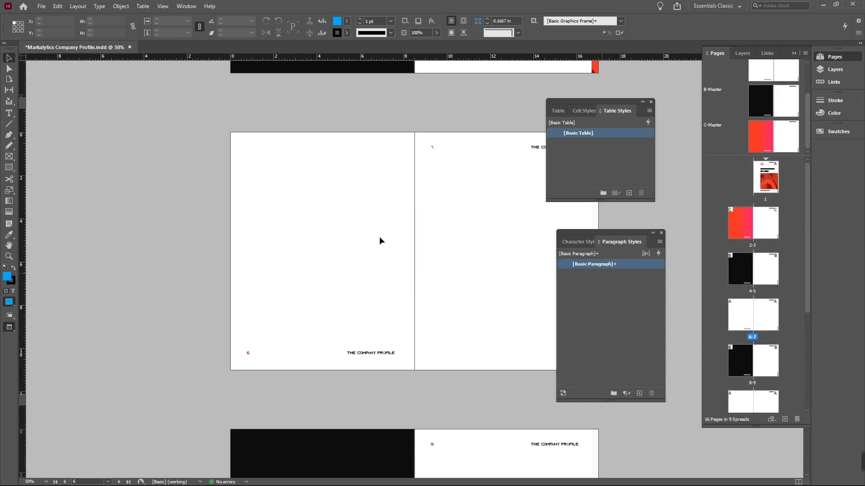
pyautogui.press('Tab')
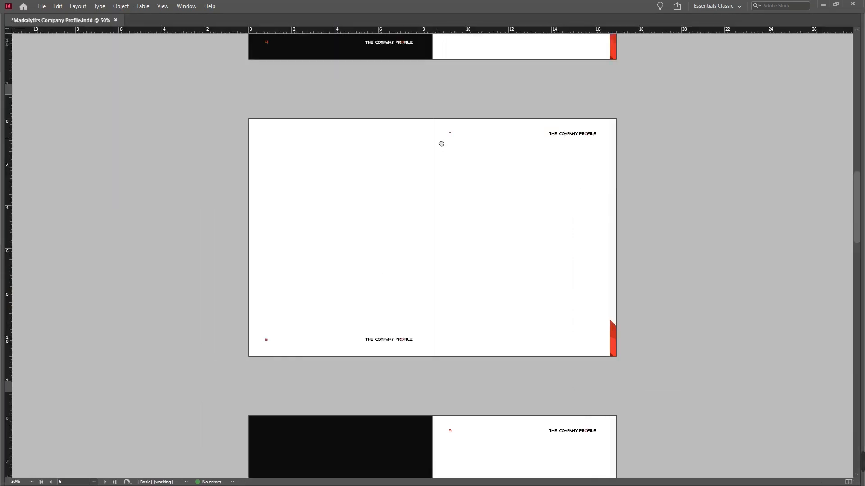
pyautogui.scroll(2, 353, 239)
pyautogui.hotkey('ctrl', '-')
pyautogui.hotkey('ctrl', '-')
pyautogui.scroll(2, 315, 228)
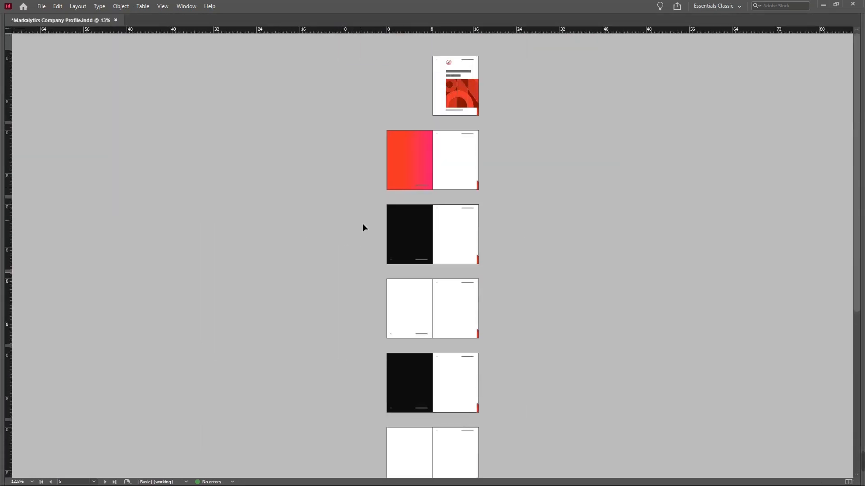
# - Examine the gradient spread on pages 2-3 and the spreads after it up close without guides, restoring the panels
pyautogui.press('z')
pyautogui.moveTo(365, 107); pyautogui.dragTo(536, 208)
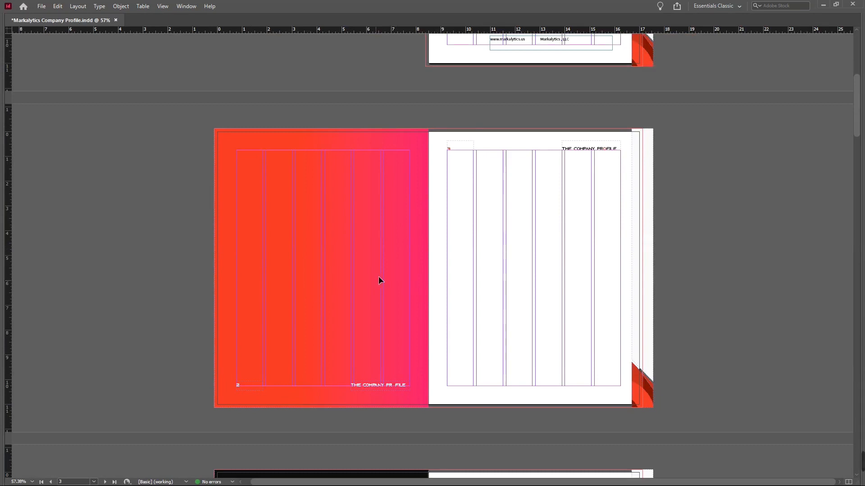
pyautogui.press('w')
pyautogui.scroll(4, 424, 274)
pyautogui.scroll(-15, 424, 274)
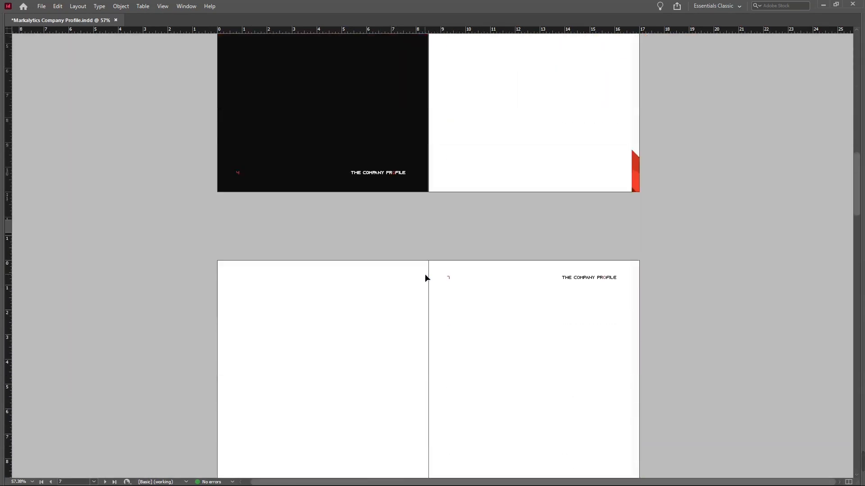
pyautogui.scroll(4, 425, 274)
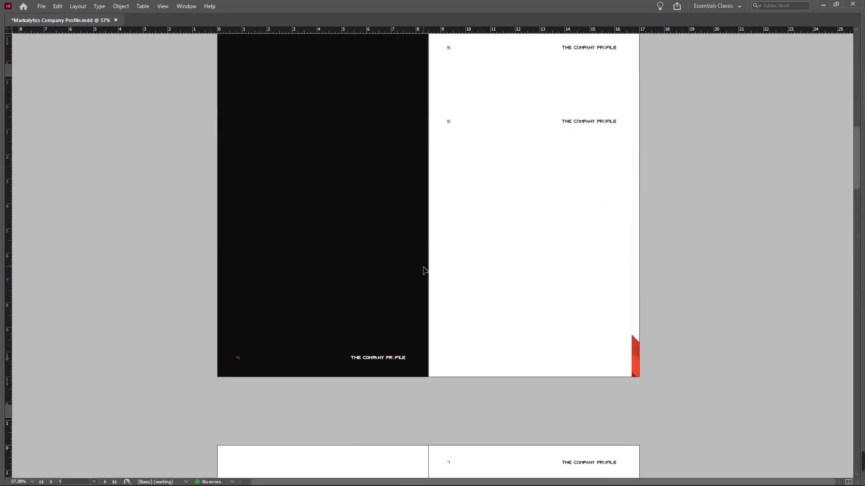
pyautogui.scroll(8, 424, 268)
pyautogui.press('Tab')
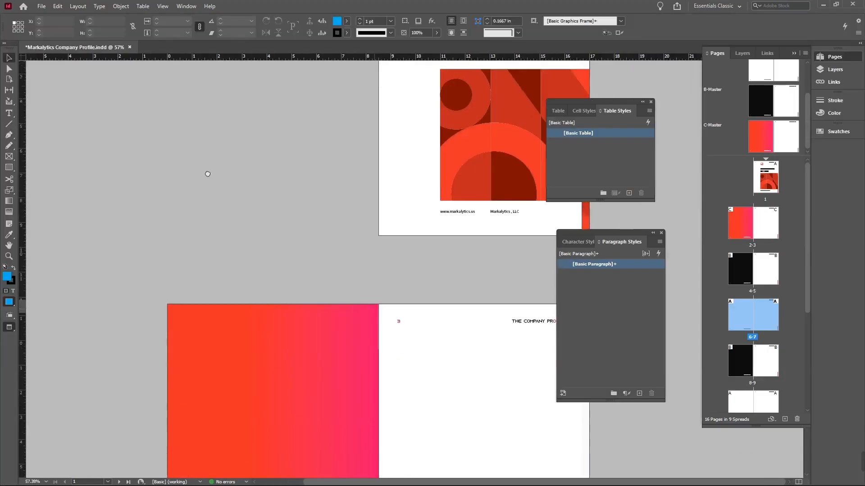
pyautogui.scroll(-5, 208, 173)
# - Switch to Markalytics Guideline.pdf in Illustrator, exit the logo's isolation mode, select the Visual Concept pattern and show the panels
pyautogui.hotkey('alt', 'Tab')
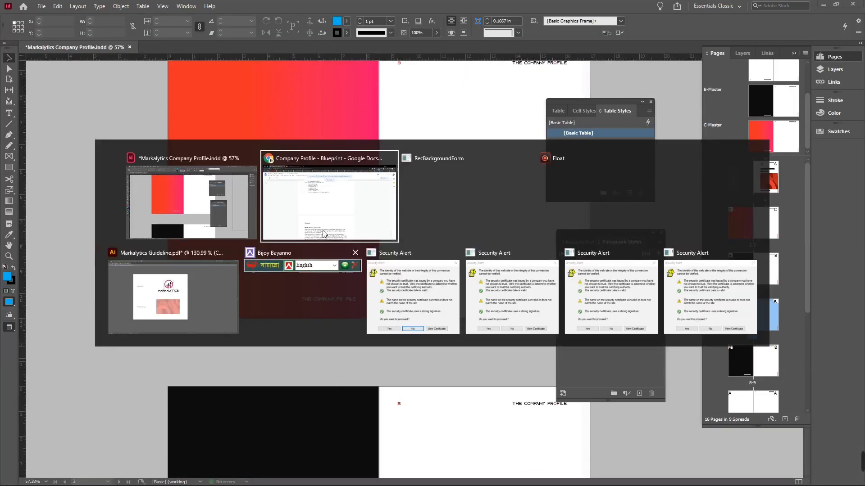
pyautogui.click(170, 299)
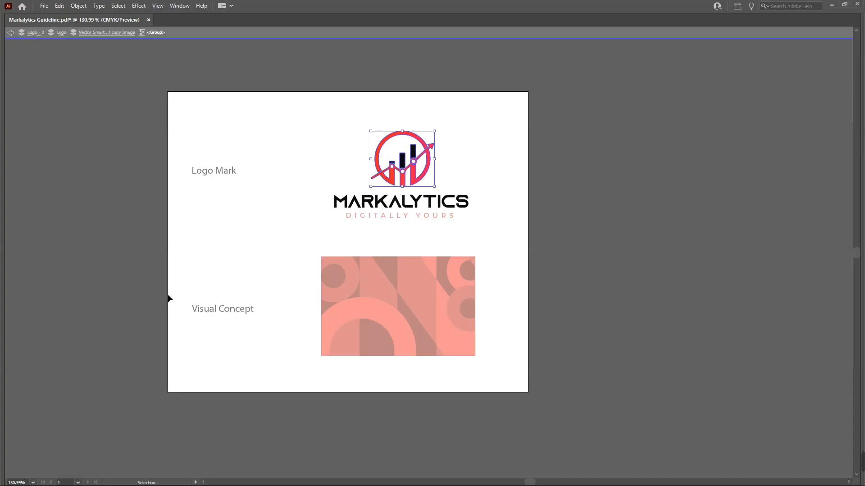
pyautogui.doubleClick(555, 339)
pyautogui.click(430, 328)
pyautogui.press('Tab')
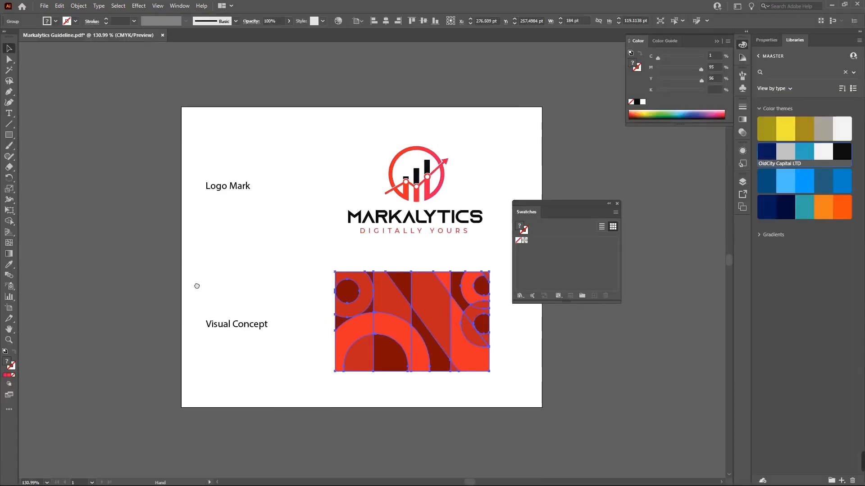
pyautogui.moveTo(197, 286); pyautogui.dragTo(60, 278)
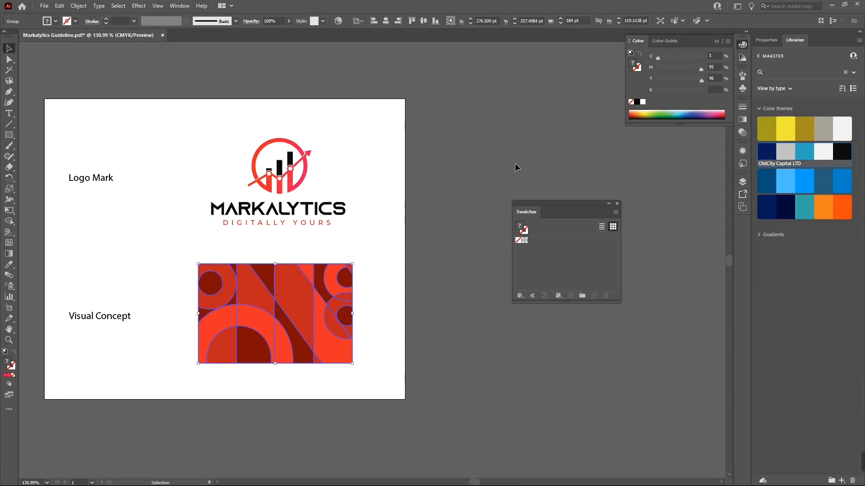
pyautogui.click(616, 212)
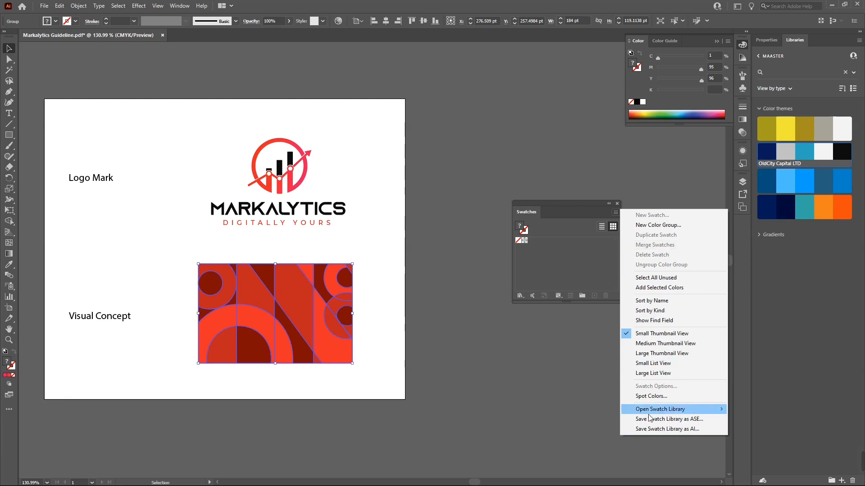
pyautogui.click(647, 436)
pyautogui.click(515, 384)
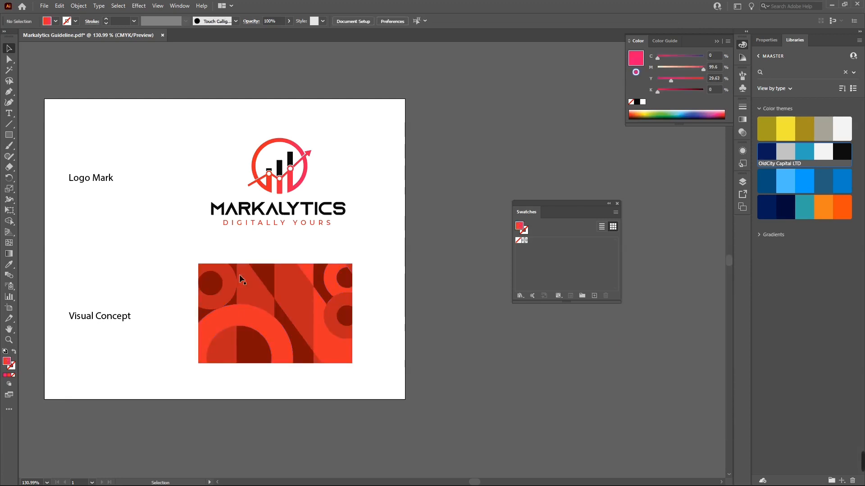
# - Convert the Visual Concept pattern to grayscale and switch back to the Markalytics Company Profile document in InDesign
pyautogui.moveTo(143, 275); pyautogui.dragTo(163, 274)
pyautogui.click(296, 321)
pyautogui.click(43, 7)
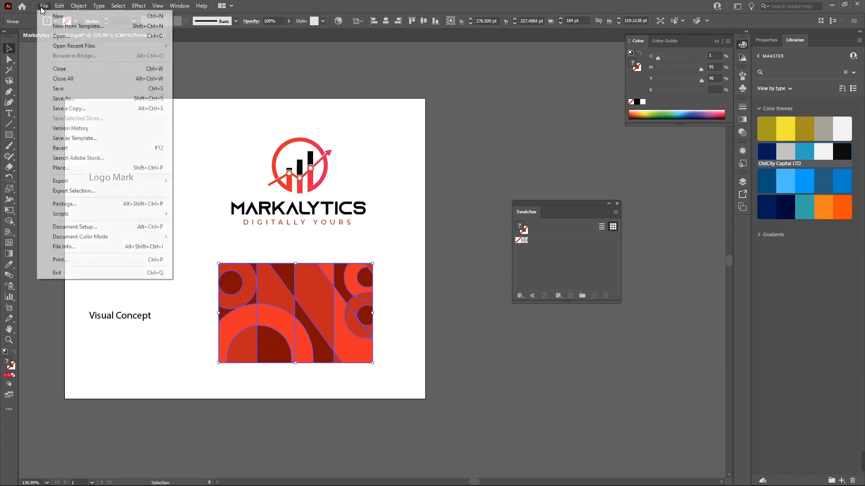
pyautogui.click(60, 6)
pyautogui.moveTo(170, 164)
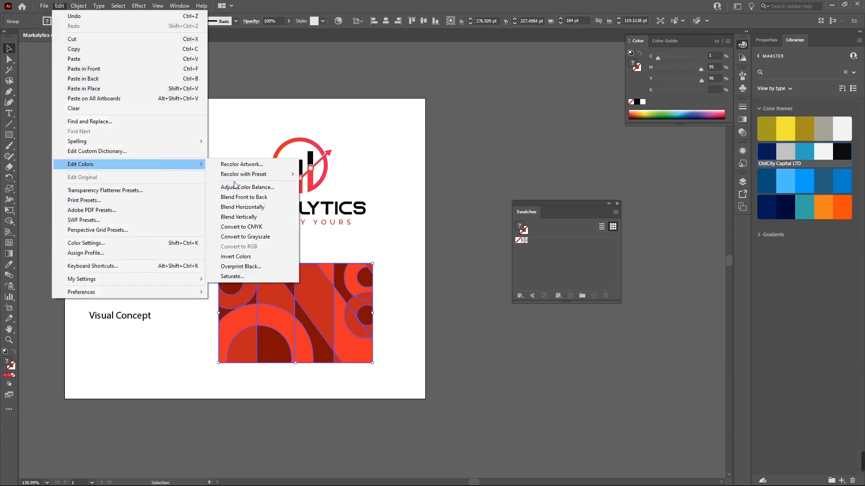
pyautogui.click(266, 256)
pyautogui.press('a')
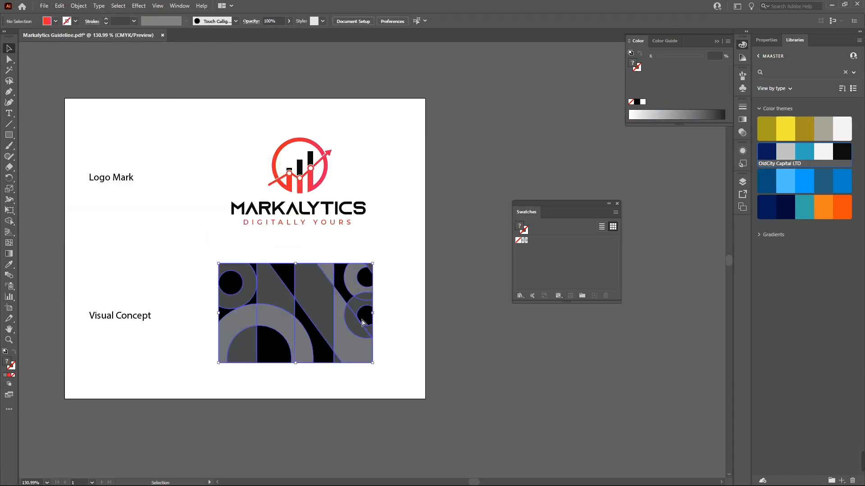
pyautogui.hotkey('alt', 'Tab')
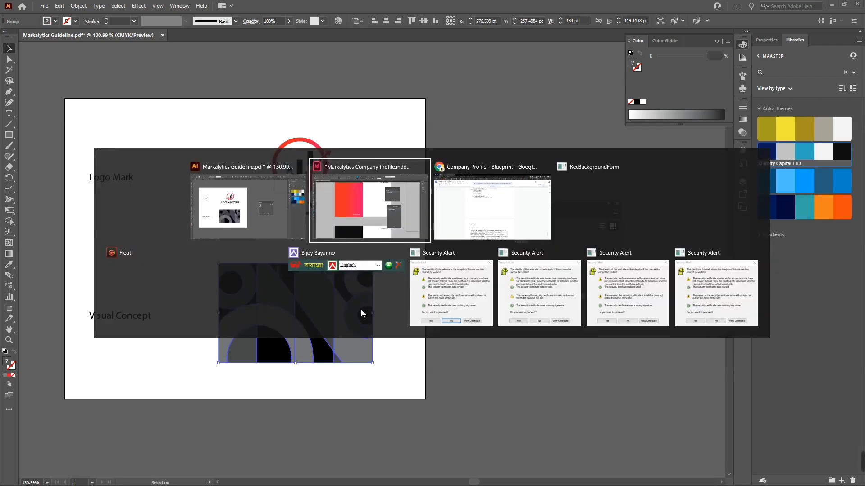
# - Open the C-Master spread, paste the grayscale pattern onto it and enlarge it to roughly the size of the whole spread
pyautogui.scroll(3, 441, 268)
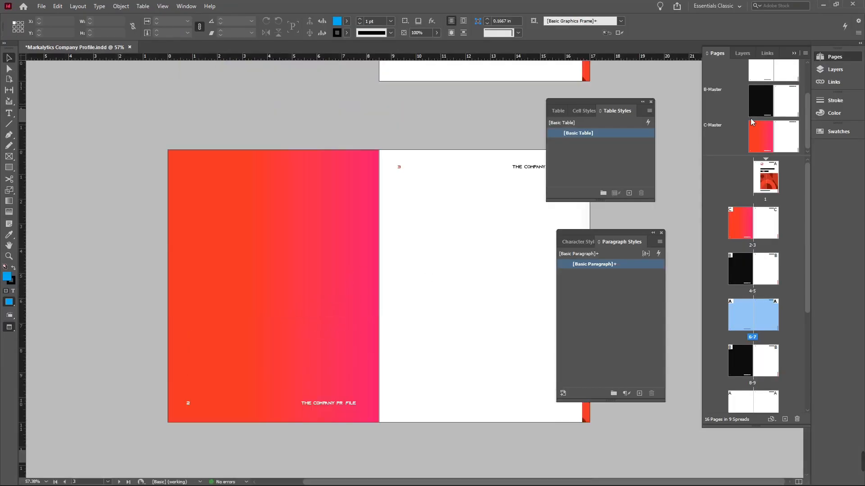
pyautogui.doubleClick(759, 135)
pyautogui.press('Tab')
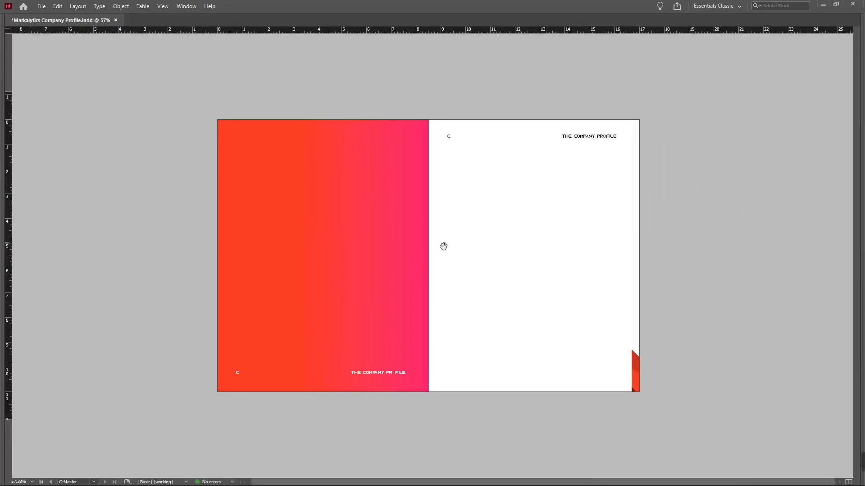
pyautogui.hotkey('ctrl', 'v')
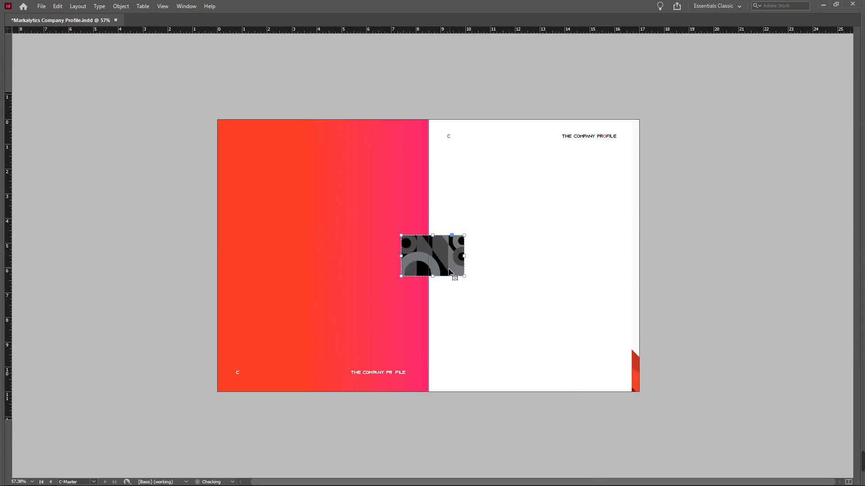
pyautogui.moveTo(443, 265); pyautogui.dragTo(579, 405)
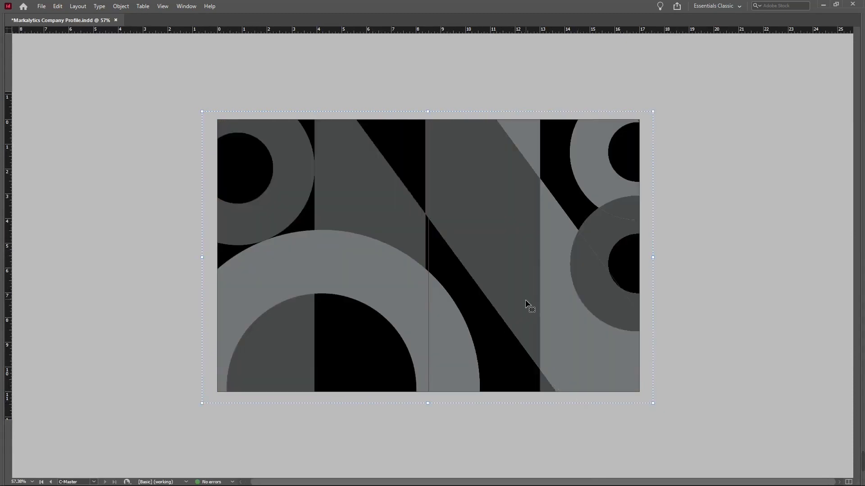
pyautogui.moveTo(527, 303); pyautogui.dragTo(480, 308)
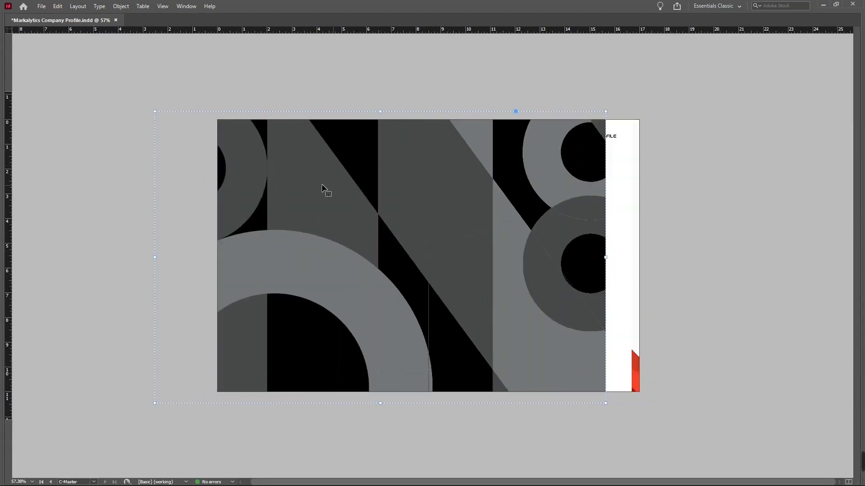
# - Rotate the grayscale pattern 90° and scale and position it to cover the C-Master's left page
pyautogui.moveTo(448, 307); pyautogui.dragTo(345, 150)
pyautogui.moveTo(508, 361); pyautogui.dragTo(456, 327)
pyautogui.hotkey('ctrl', 'z')
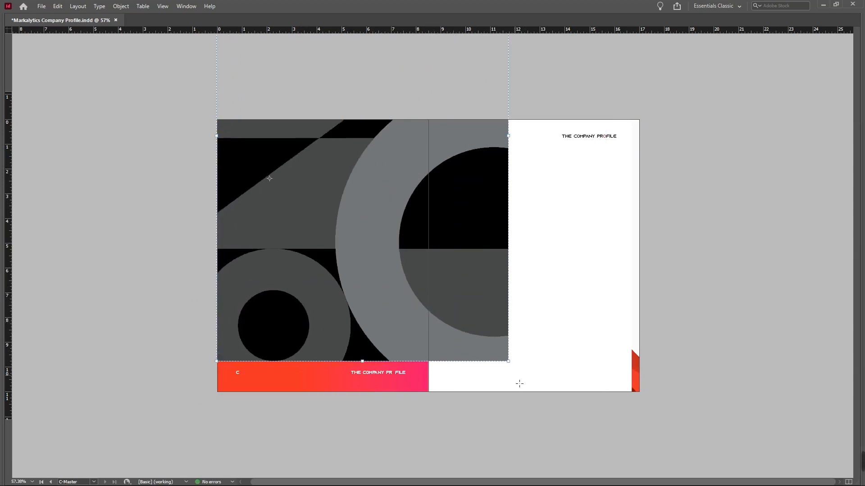
pyautogui.moveTo(518, 381); pyautogui.dragTo(460, 299)
pyautogui.press('v')
pyautogui.moveTo(338, 242); pyautogui.dragTo(322, 303)
pyautogui.press('s')
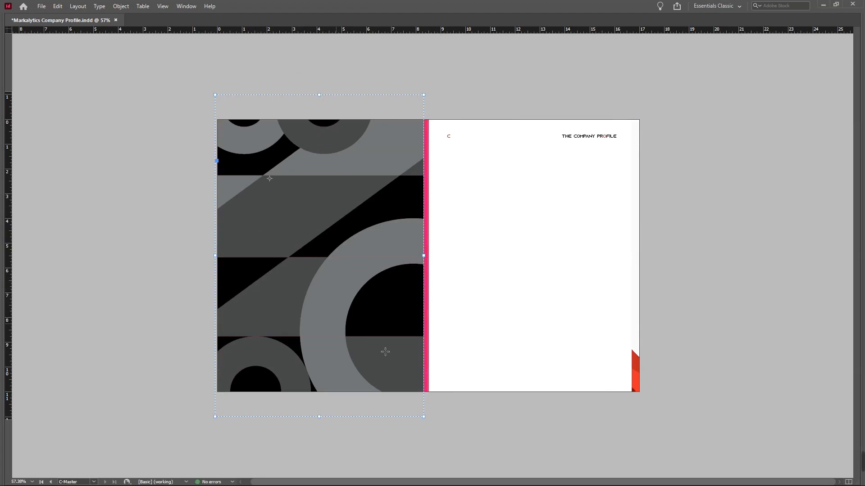
pyautogui.moveTo(408, 384); pyautogui.dragTo(420, 403)
pyautogui.press('v')
pyautogui.moveTo(380, 345); pyautogui.dragTo(340, 285)
# - Cut the pattern and paste it into the gradient frame on the C-Master's left page
pyautogui.press('Tab')
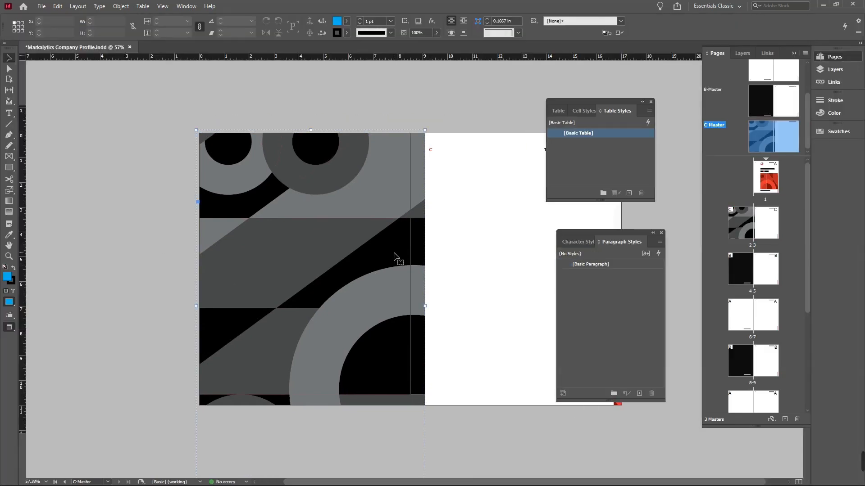
pyautogui.hotkey('ctrl', 'x')
pyautogui.click(333, 205)
pyautogui.rightClick(332, 206)
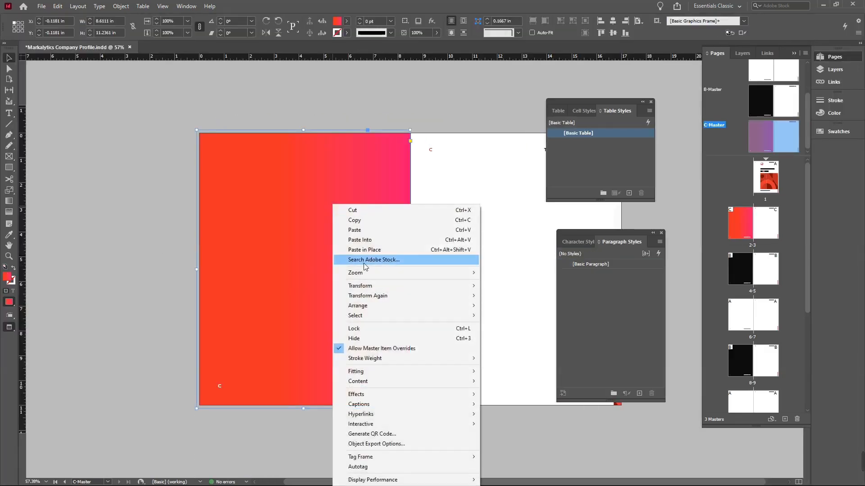
pyautogui.click(360, 240)
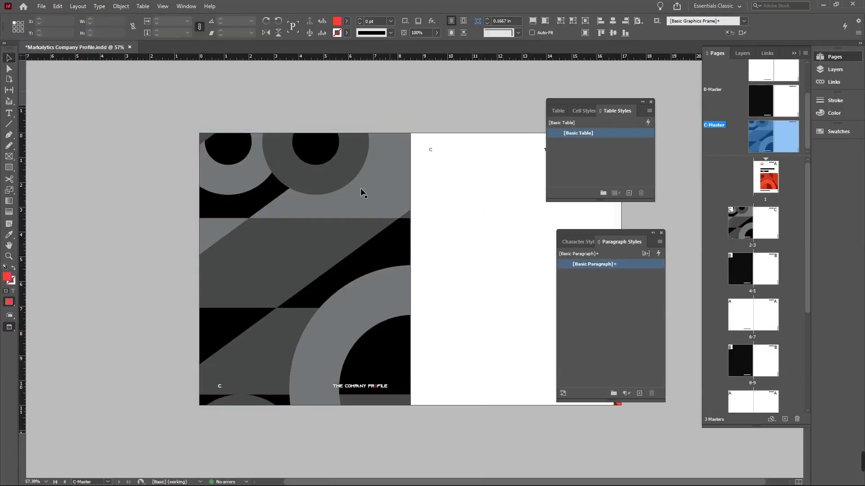
# - Select the pattern inside the gradient frame and set its opacity to 10%
pyautogui.click(362, 231)
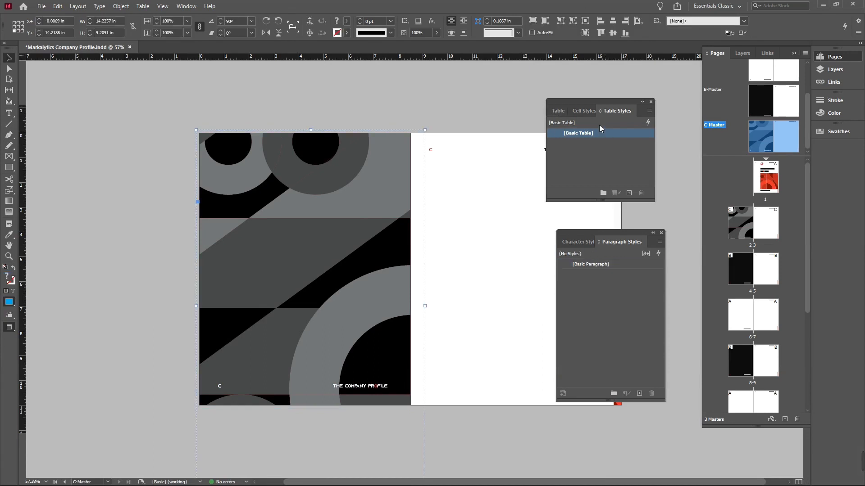
pyautogui.click(423, 34)
pyautogui.press('Return')
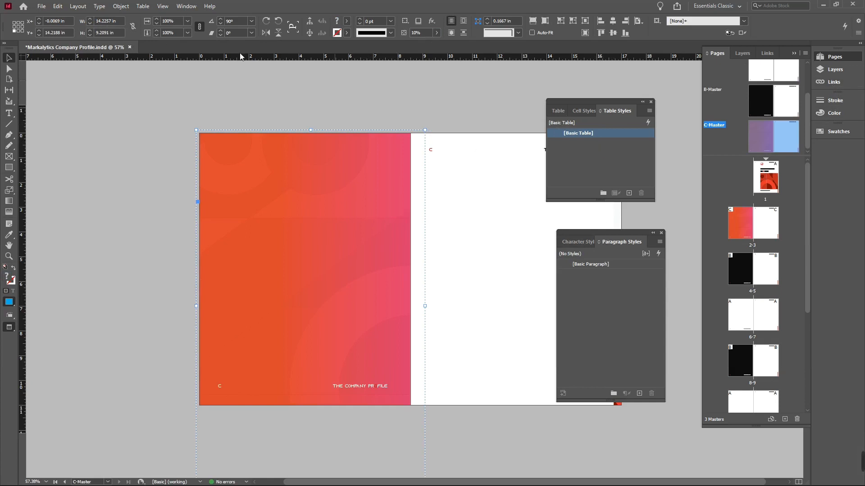
# - Set the pattern's blending mode to Multiply and its opacity to 57%, then deselect it
pyautogui.click(186, 8)
pyautogui.click(231, 109)
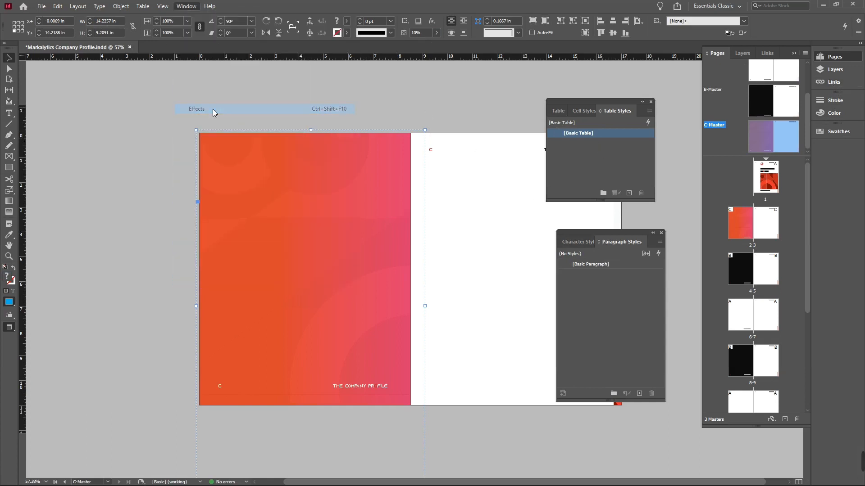
pyautogui.click(611, 344)
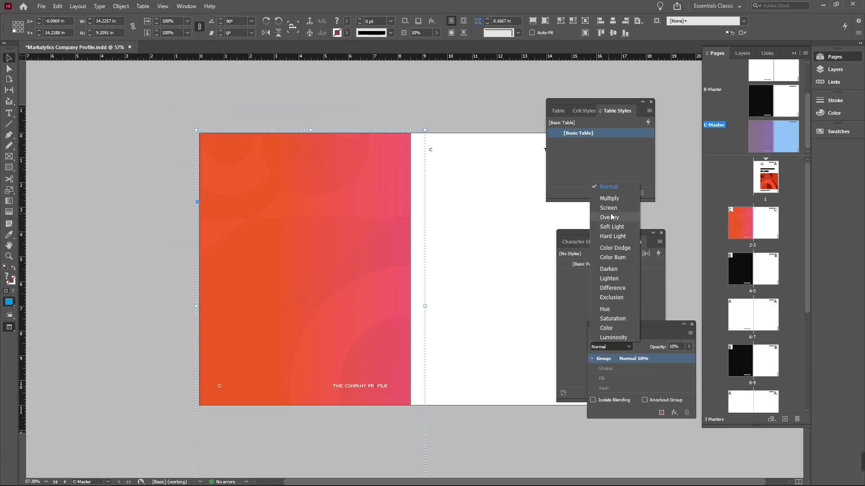
pyautogui.click(609, 199)
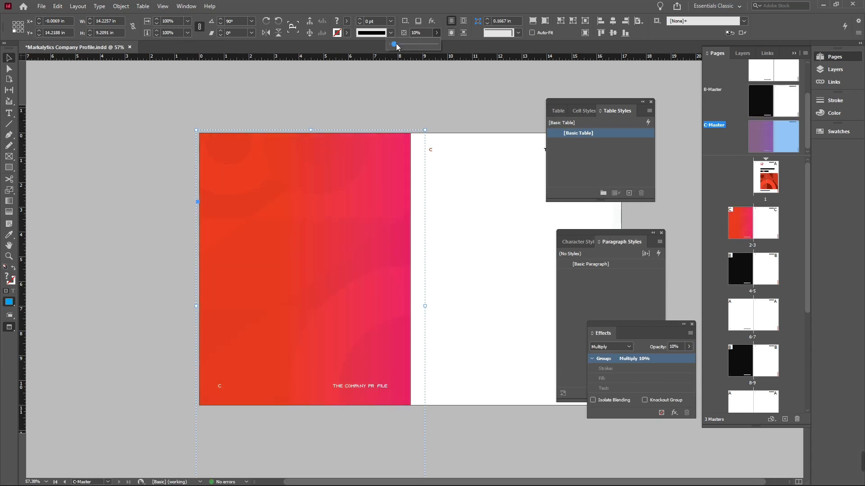
pyautogui.moveTo(397, 46); pyautogui.dragTo(417, 51)
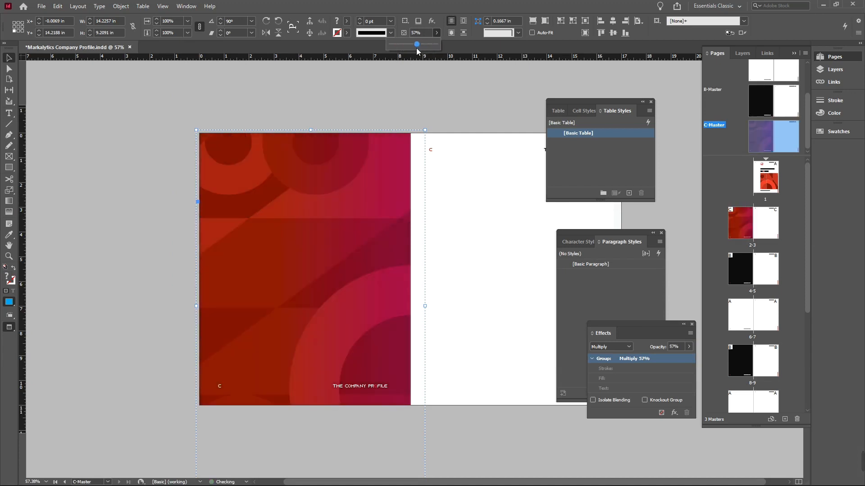
pyautogui.click(477, 156)
# - Examine the patterned C-Master, pages 2-3 and the complete spread sequence without panels, restoring panels and guides at pages 2-3
pyautogui.press('Tab')
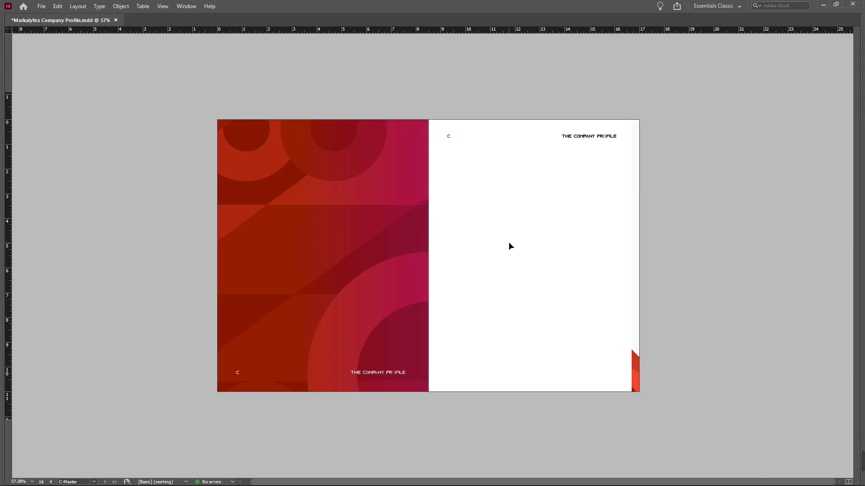
pyautogui.press('Tab')
pyautogui.doubleClick(740, 224)
pyautogui.press('Tab')
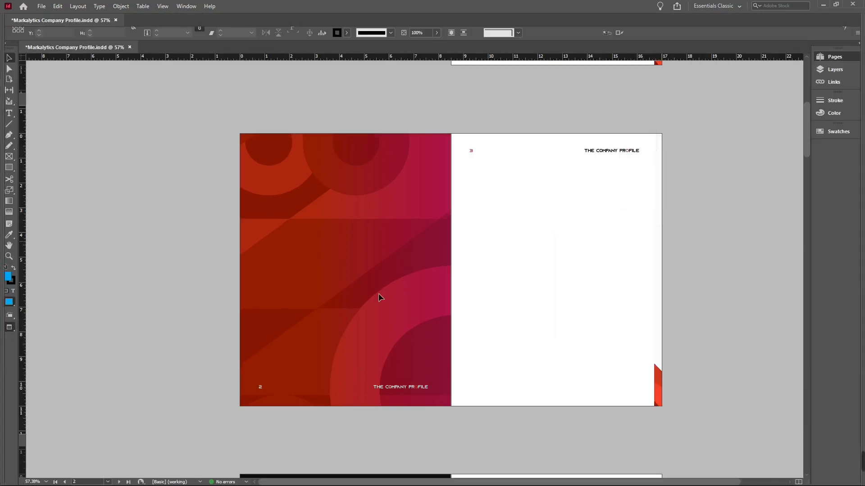
pyautogui.scroll(-20, 471, 324)
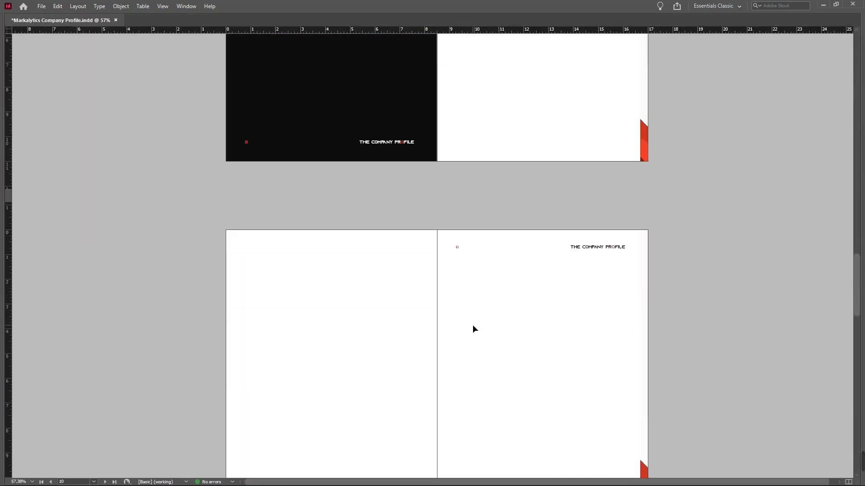
pyautogui.scroll(-20, 473, 328)
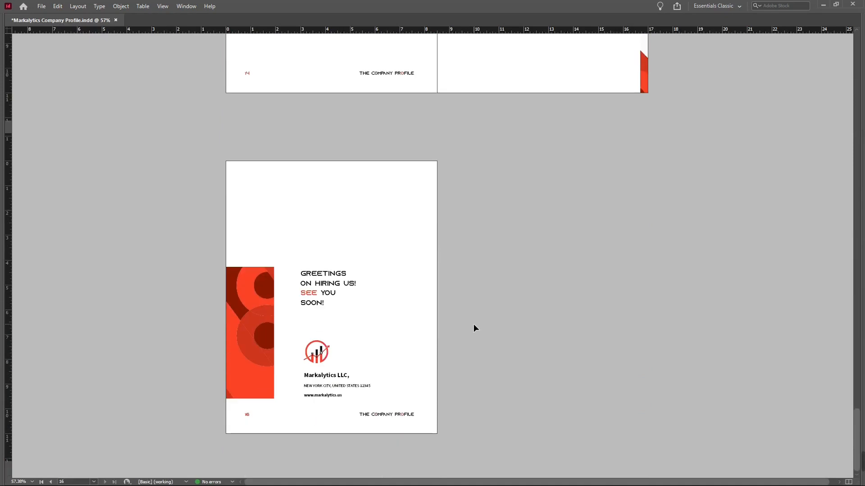
pyautogui.hotkey('ctrl', '-')
pyautogui.hotkey('ctrl', '-')
pyautogui.hotkey('ctrl', '-')
pyautogui.hotkey('ctrl', '-')
pyautogui.hotkey('ctrl', '-')
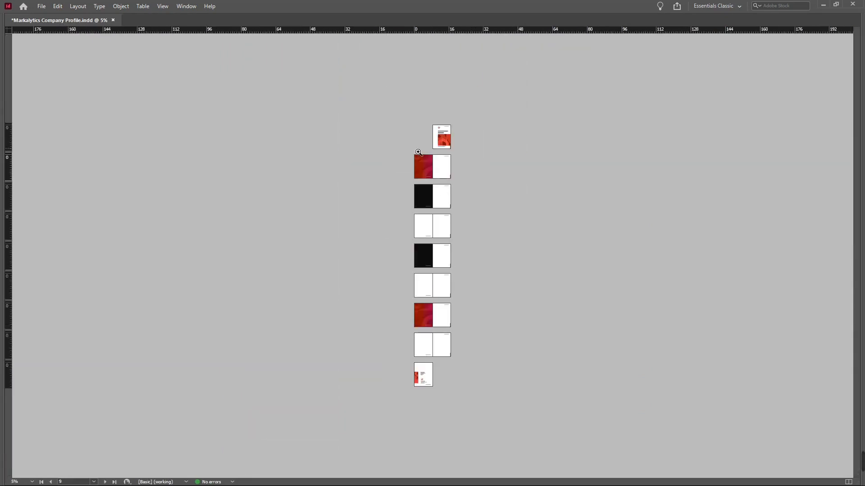
pyautogui.moveTo(418, 153); pyautogui.dragTo(476, 194)
pyautogui.press('Tab')
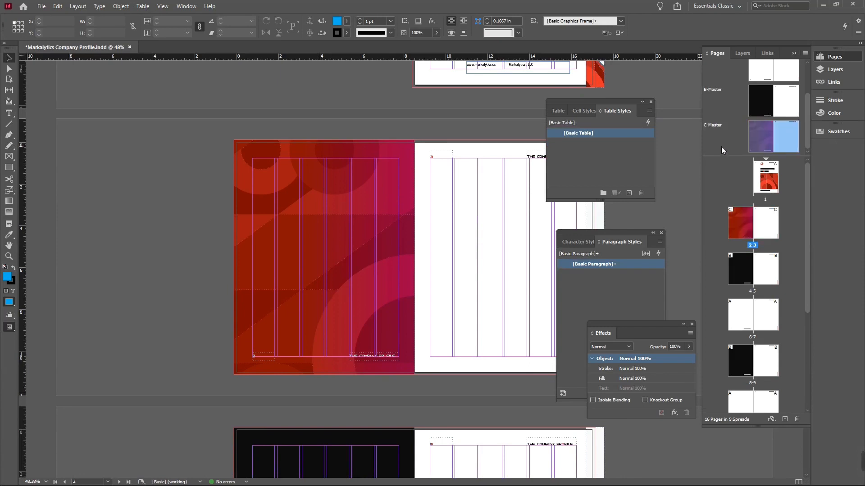
# - Review the B-Master's page attributes and the Pages panel options, leaving the settings as they are
pyautogui.rightClick(758, 102)
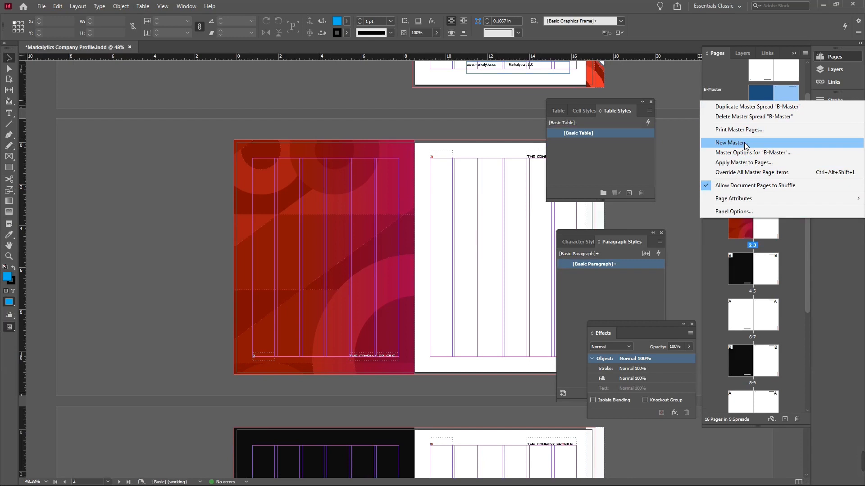
pyautogui.moveTo(739, 201)
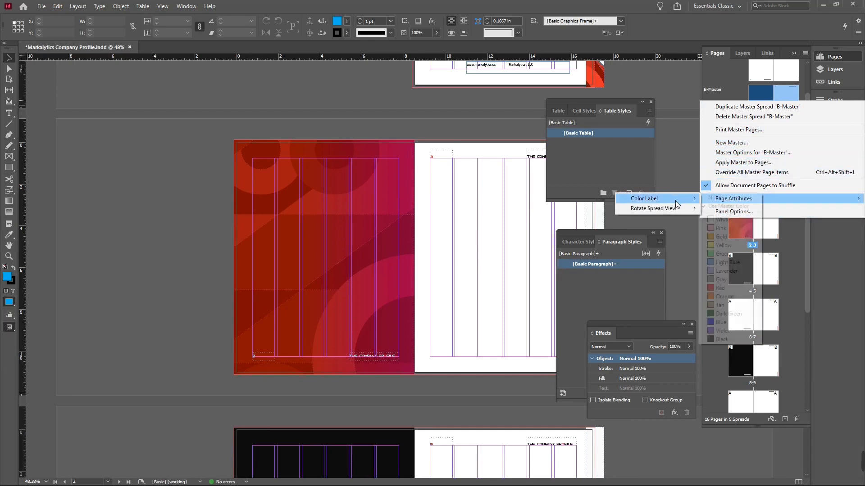
pyautogui.click(801, 212)
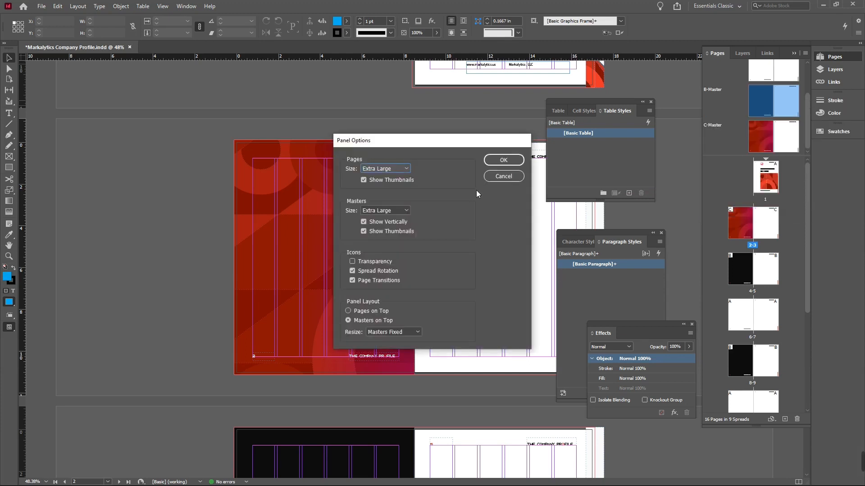
pyautogui.click(503, 160)
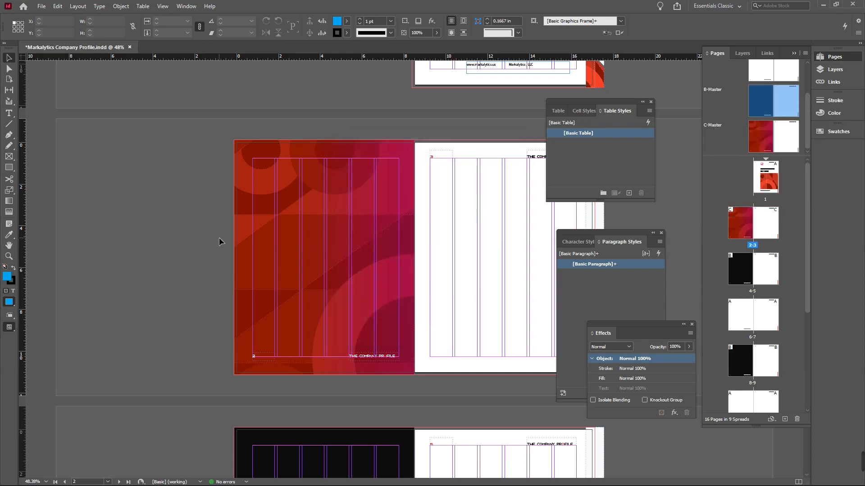
# - Look through the cover and the following spreads with the column guides shown and the panels hidden
pyautogui.press('Tab')
pyautogui.scroll(5, 454, 240)
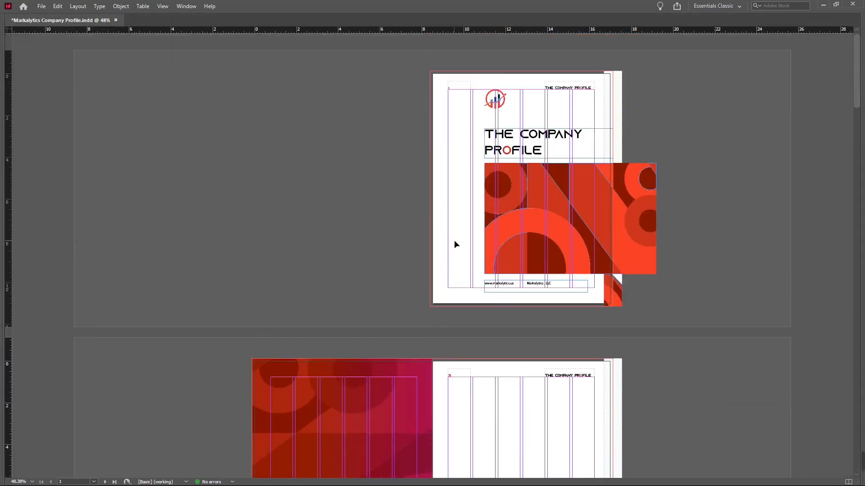
pyautogui.scroll(-7, 454, 240)
pyautogui.scroll(-10, 454, 244)
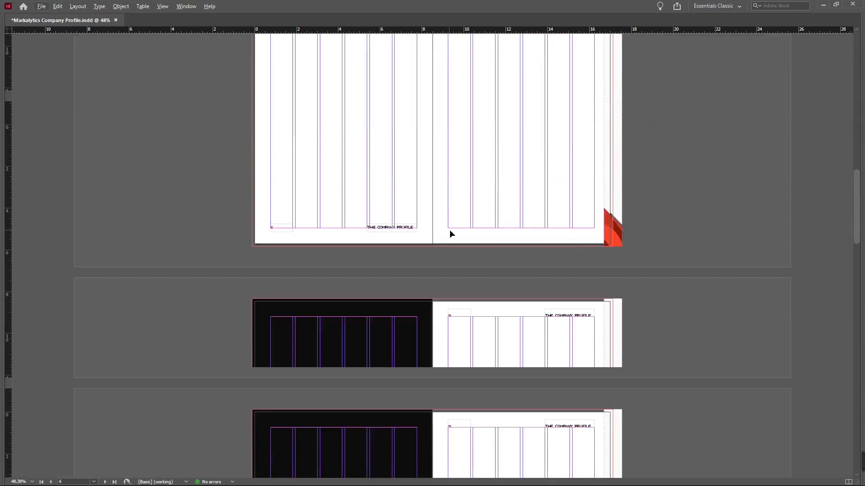
# - Switch to Chrome, open the Consulting proposal presentation and show the slide on baseline, style and grid formation
pyautogui.hotkey('alt', 'Tab')
pyautogui.hotkey('alt', 'Tab')
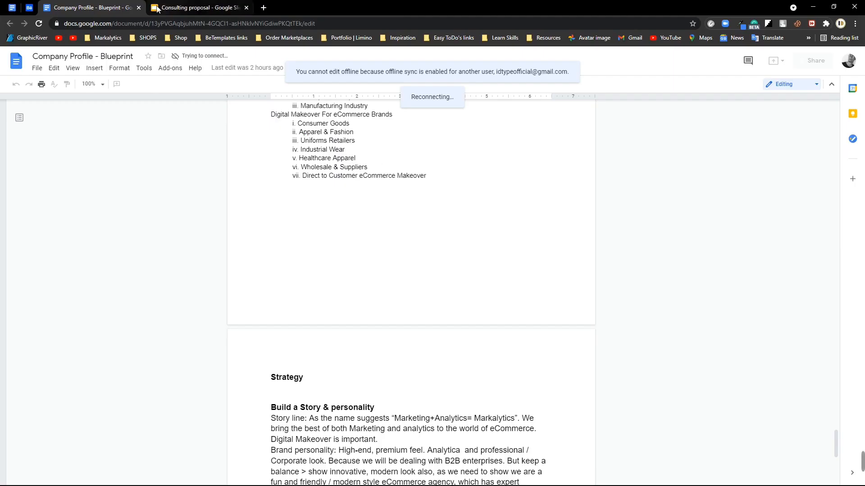
pyautogui.click(191, 9)
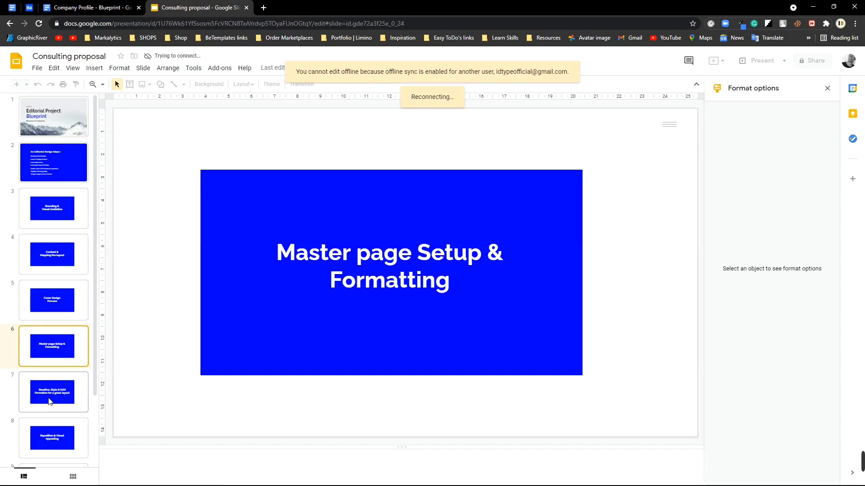
pyautogui.click(53, 390)
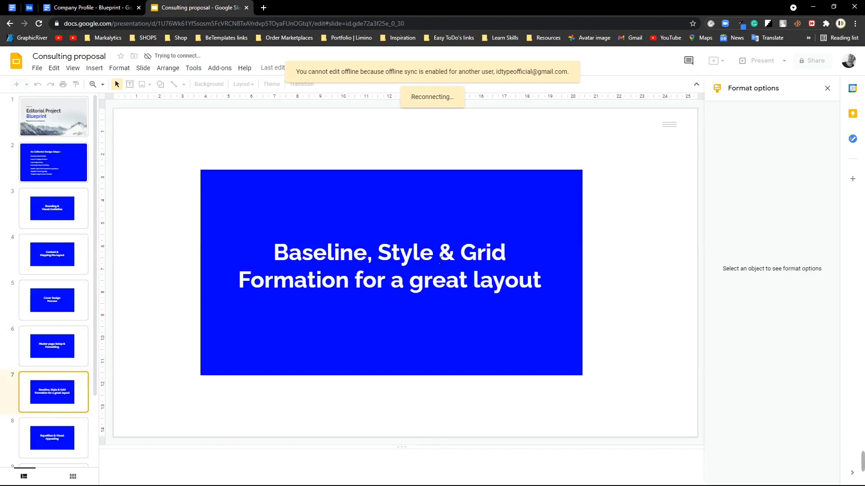
# - Return to the company profile in InDesign and examine the spread on pages 2-3 with its column guides and in preview
pyautogui.hotkey('alt', 'Tab')
pyautogui.scroll(12, 478, 315)
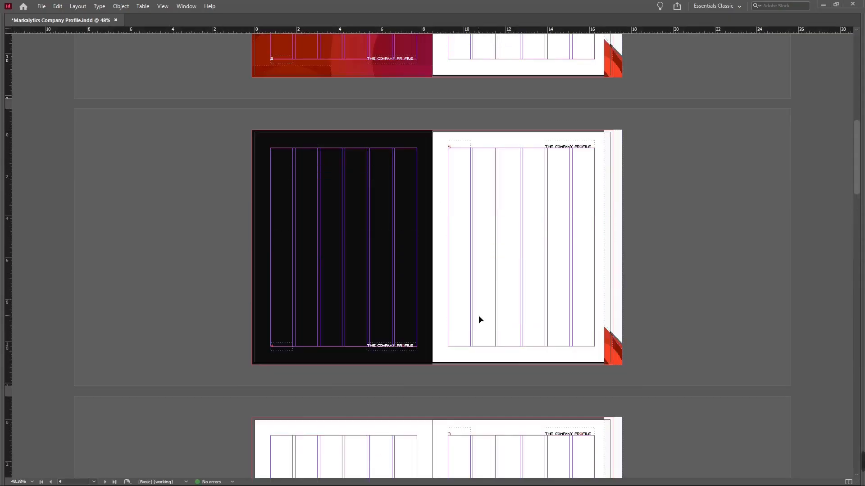
pyautogui.press('Tab')
pyautogui.moveTo(453, 152); pyautogui.dragTo(321, 318)
pyautogui.moveTo(371, 159); pyautogui.dragTo(340, 210)
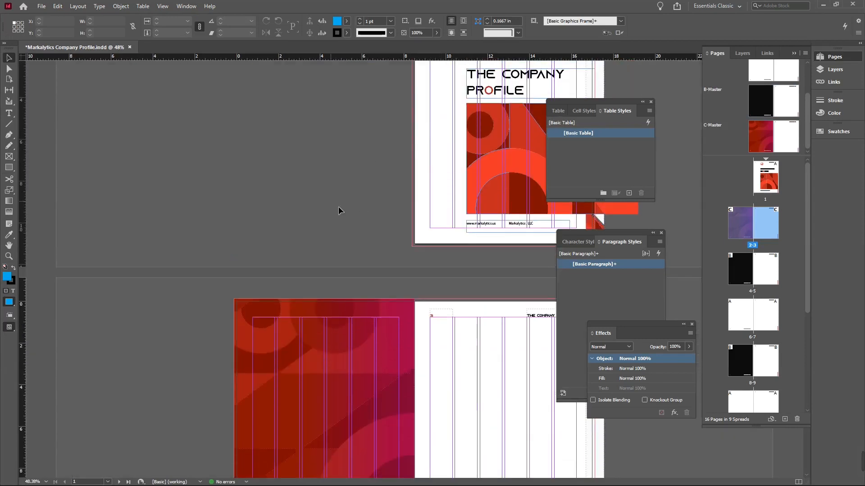
pyautogui.moveTo(362, 372); pyautogui.dragTo(328, 166)
pyautogui.moveTo(292, 137); pyautogui.dragTo(512, 292)
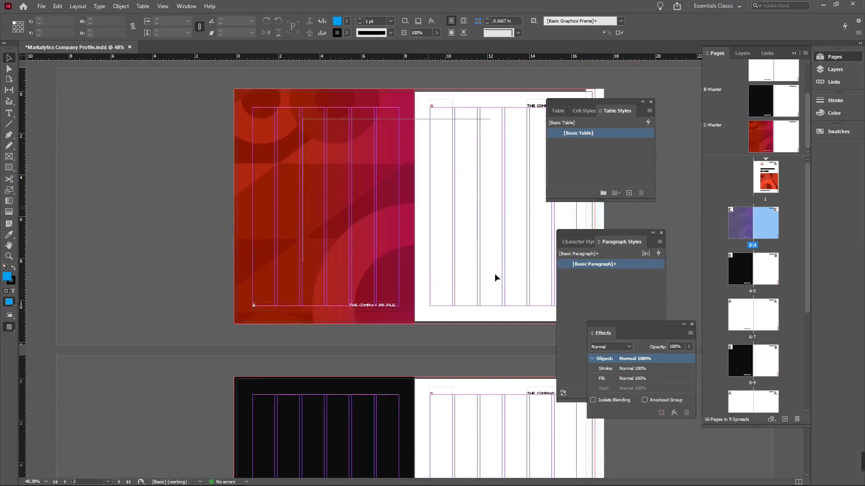
pyautogui.press('w')
pyautogui.scroll(3, 347, 332)
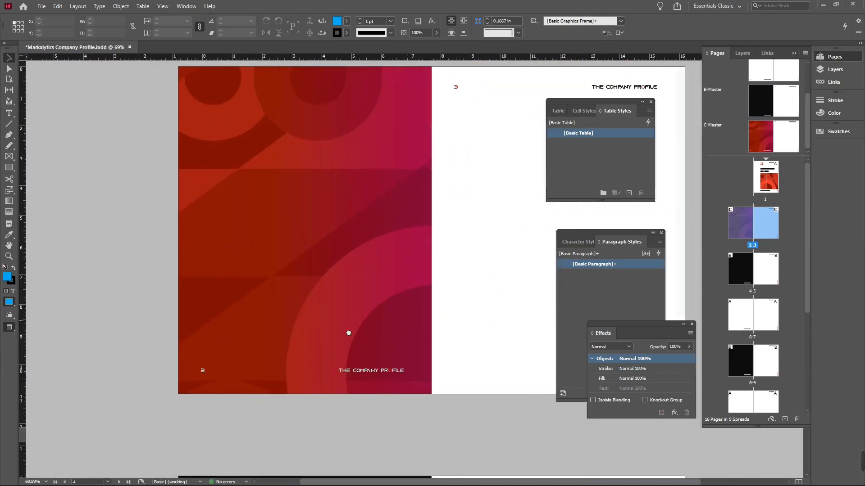
# - Remove the A-Master from cover page 1 by applying no master, and check the cover in preview
pyautogui.press('w')
pyautogui.moveTo(480, 236); pyautogui.dragTo(469, 243)
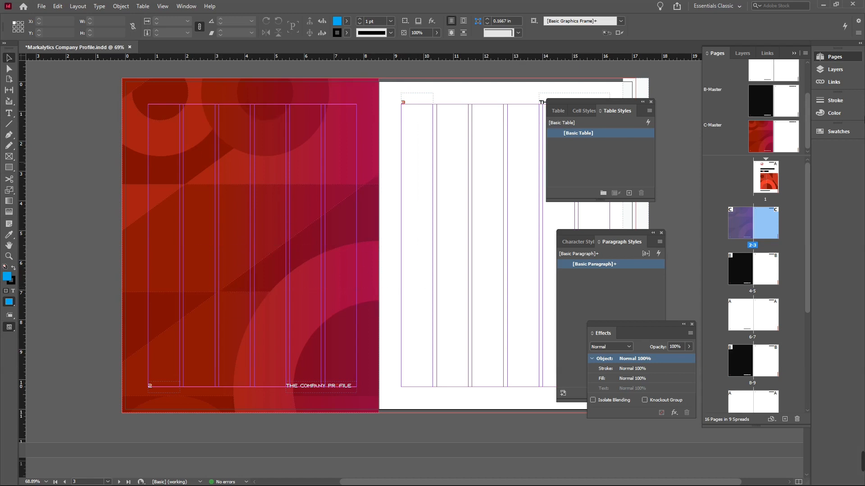
pyautogui.click(747, 225)
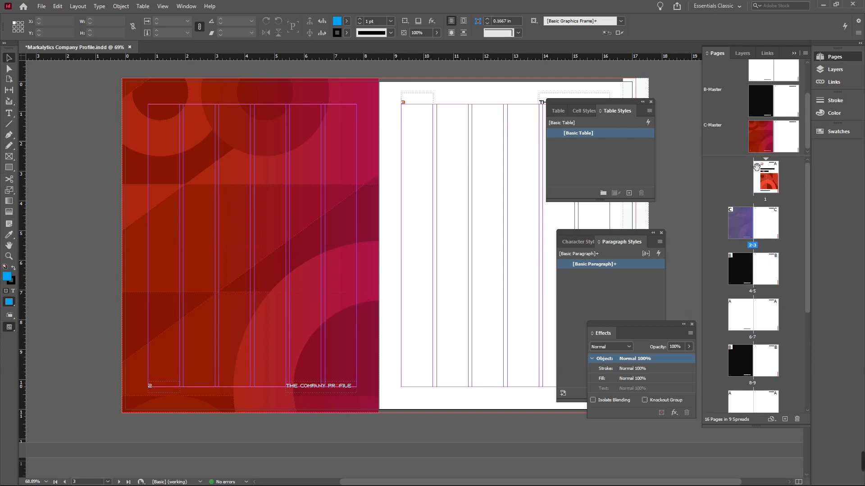
pyautogui.rightClick(770, 174)
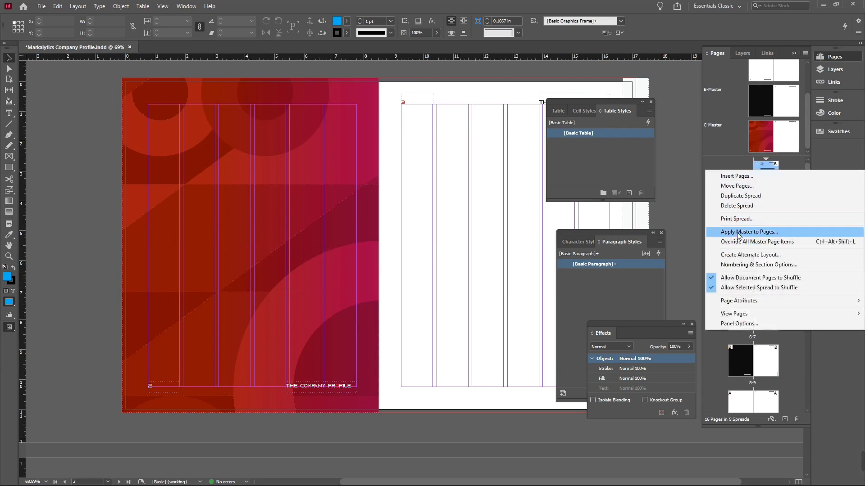
pyautogui.click(749, 232)
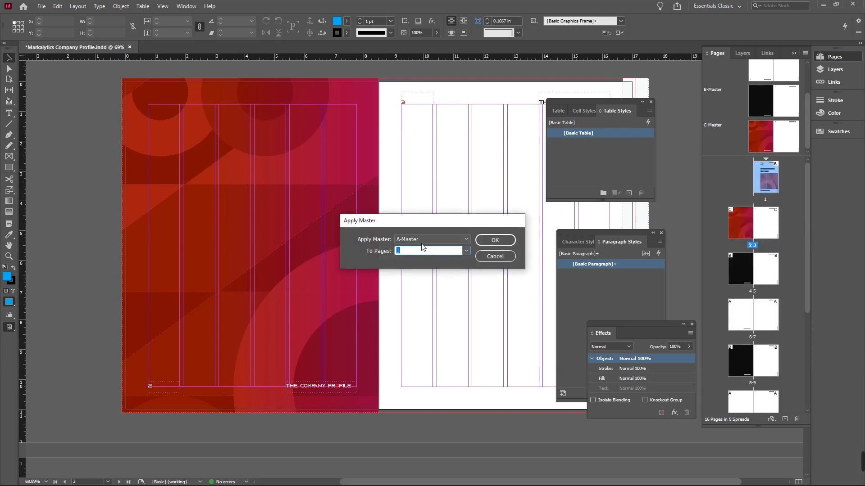
pyautogui.click(426, 240)
pyautogui.click(425, 251)
pyautogui.click(494, 240)
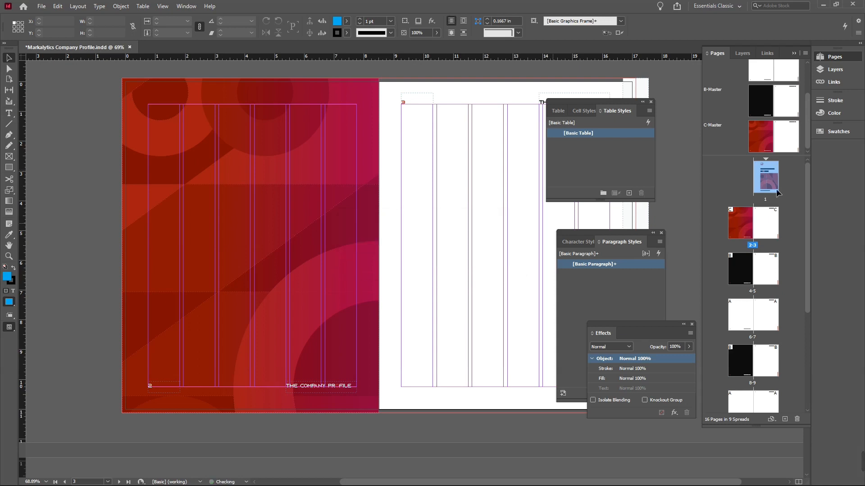
pyautogui.scroll(5, 432, 198)
pyautogui.moveTo(446, 158); pyautogui.dragTo(359, 186)
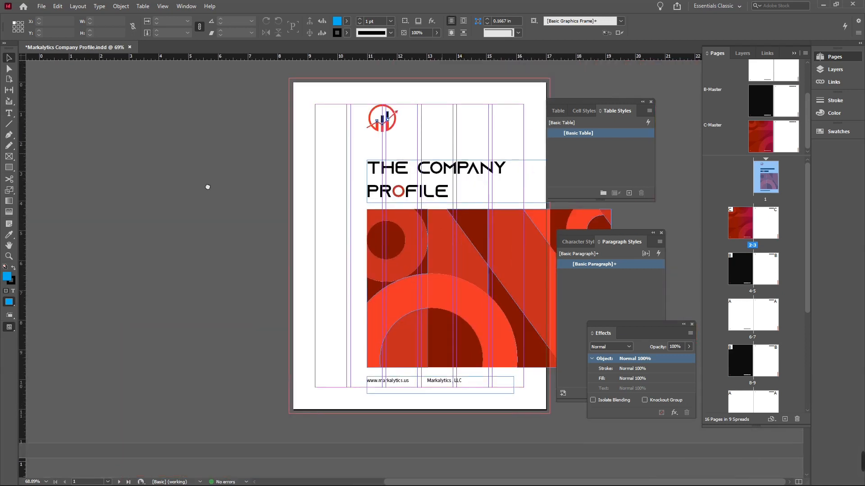
pyautogui.press('w')
# - Remove the A-Master from back cover page 16 by applying no master
pyautogui.scroll(-15, 337, 325)
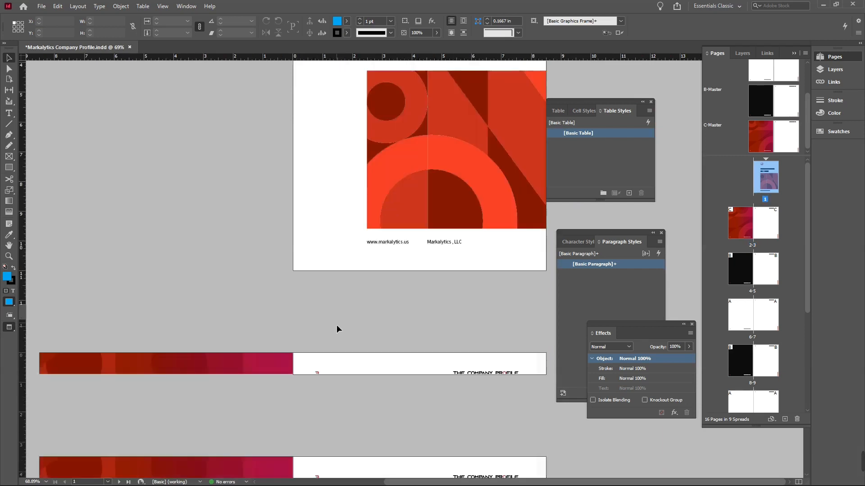
pyautogui.scroll(-20, 327, 305)
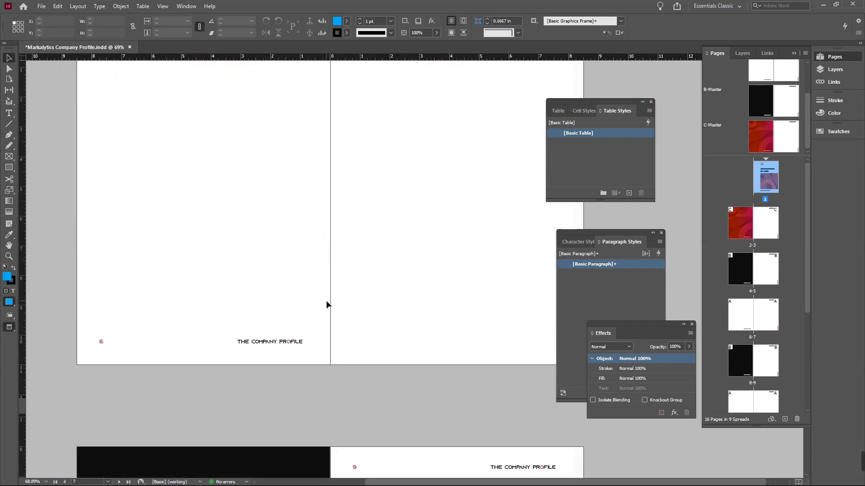
pyautogui.scroll(-12, 327, 303)
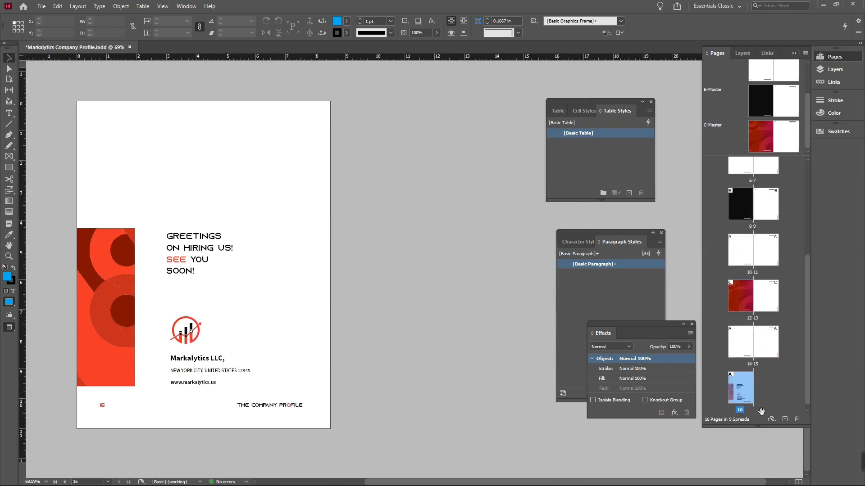
pyautogui.rightClick(749, 393)
pyautogui.click(734, 294)
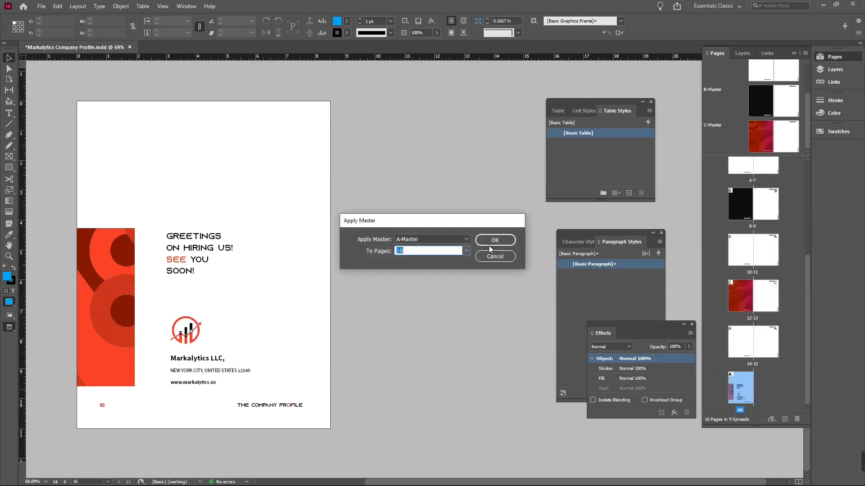
pyautogui.click(450, 239)
pyautogui.click(408, 248)
pyautogui.click(498, 241)
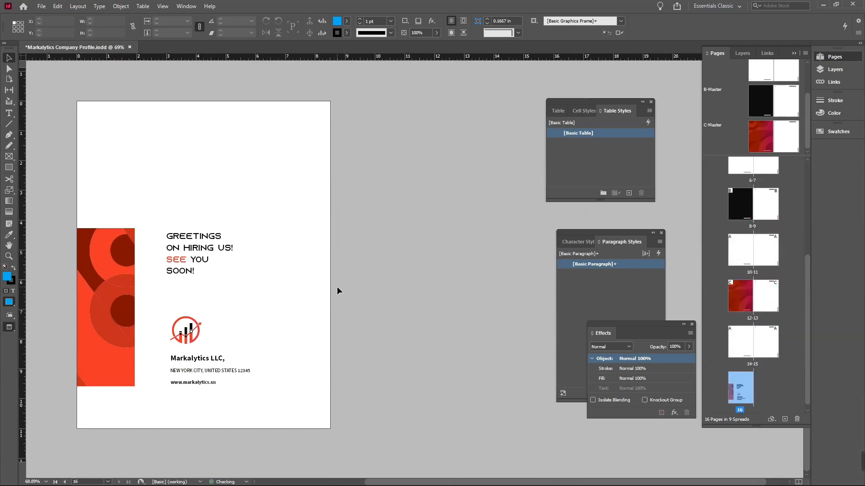
# - Select the spreads from pages 2-3 through 14-15 and override all their master page items
pyautogui.scroll(5, 356, 312)
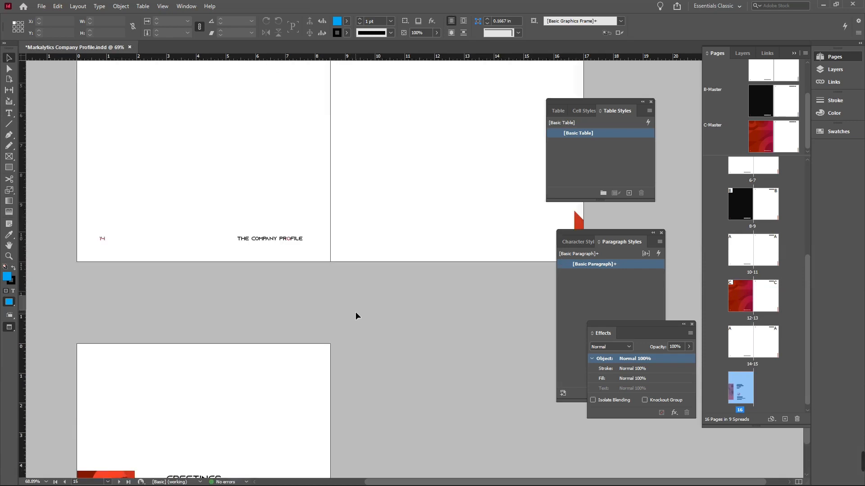
pyautogui.hotkey('ctrl', 'shift', 'pageup')
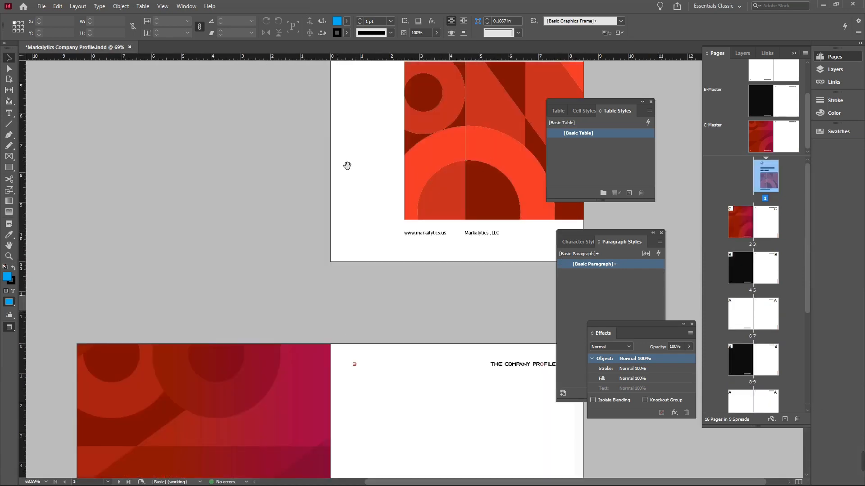
pyautogui.moveTo(347, 166); pyautogui.dragTo(349, 218)
pyautogui.moveTo(363, 276); pyautogui.dragTo(364, 177)
pyautogui.scroll(-4, 738, 234)
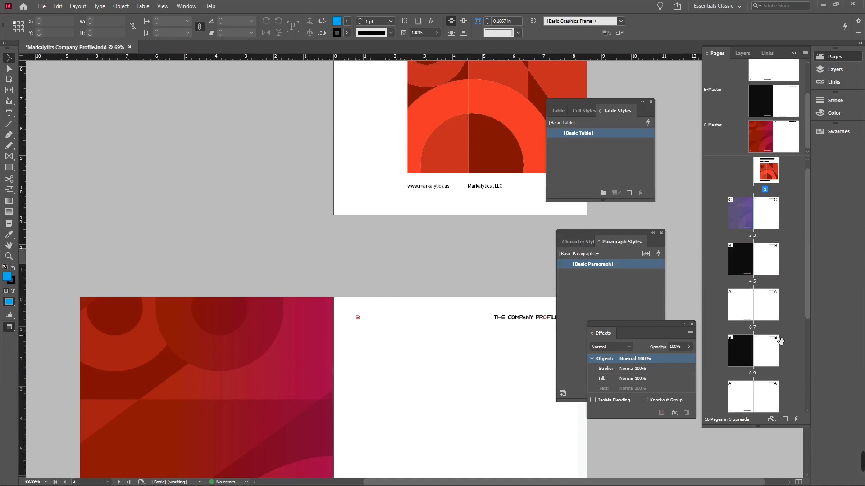
pyautogui.scroll(4, 769, 328)
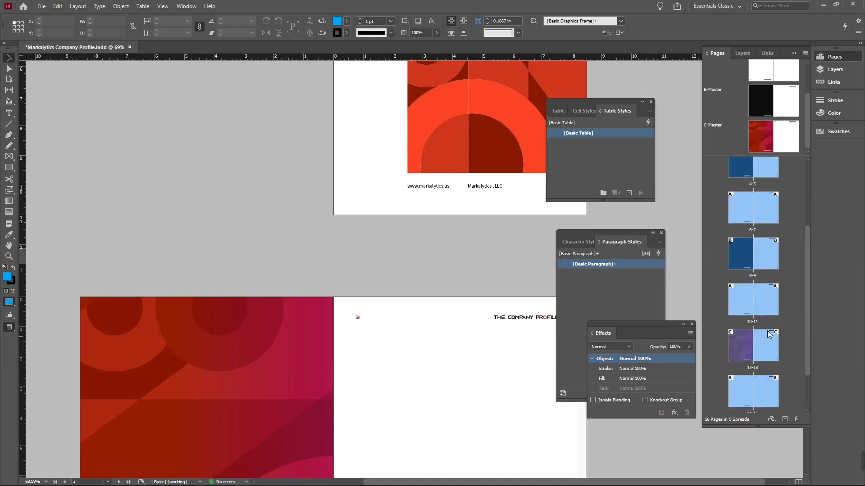
pyautogui.scroll(-5, 359, 359)
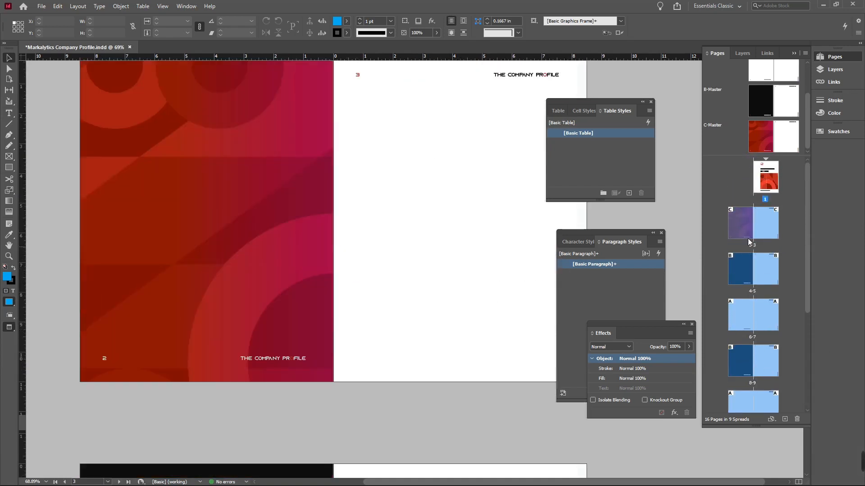
pyautogui.rightClick(739, 221)
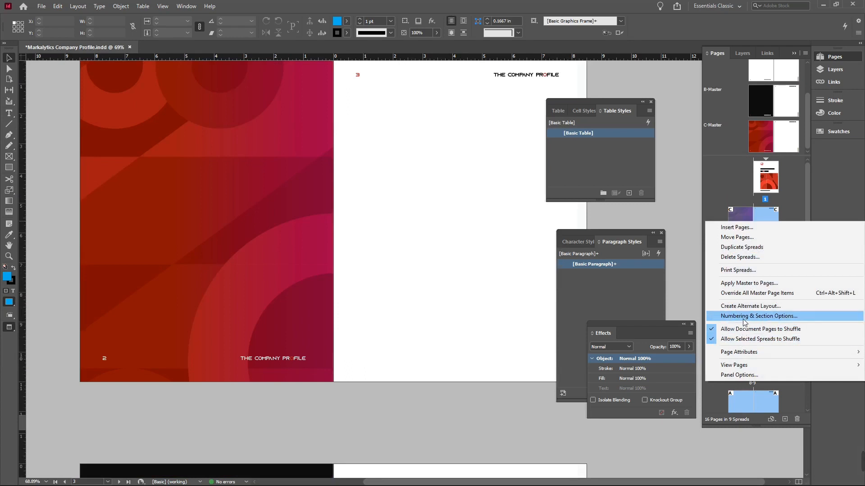
pyautogui.click(746, 293)
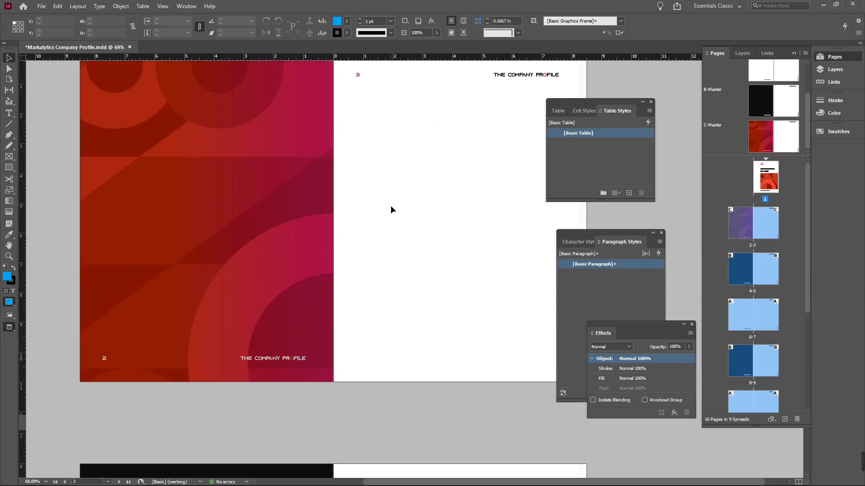
# - Check on pages 2-3 that the page number, title and background frames are directly selectable
pyautogui.click(287, 361)
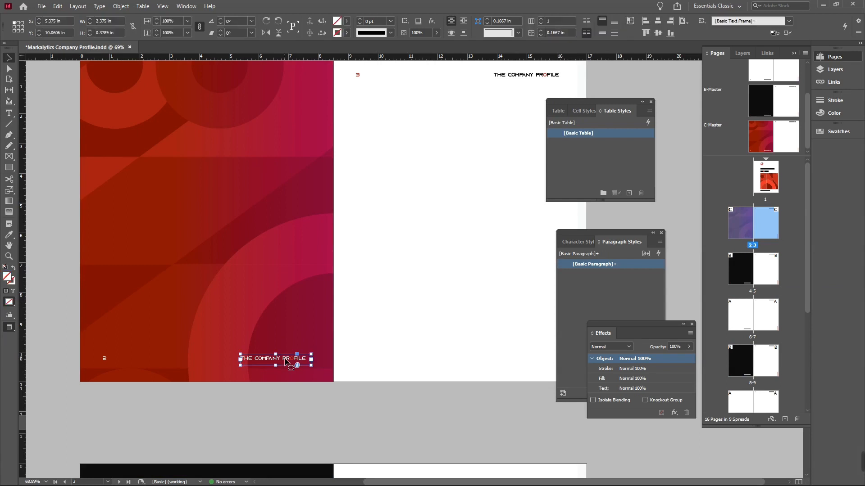
pyautogui.click(106, 362)
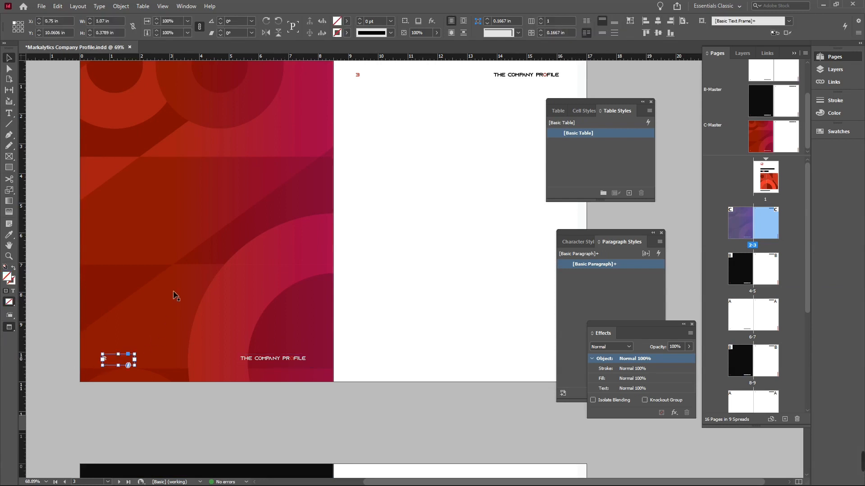
pyautogui.click(173, 296)
pyautogui.scroll(3, 343, 291)
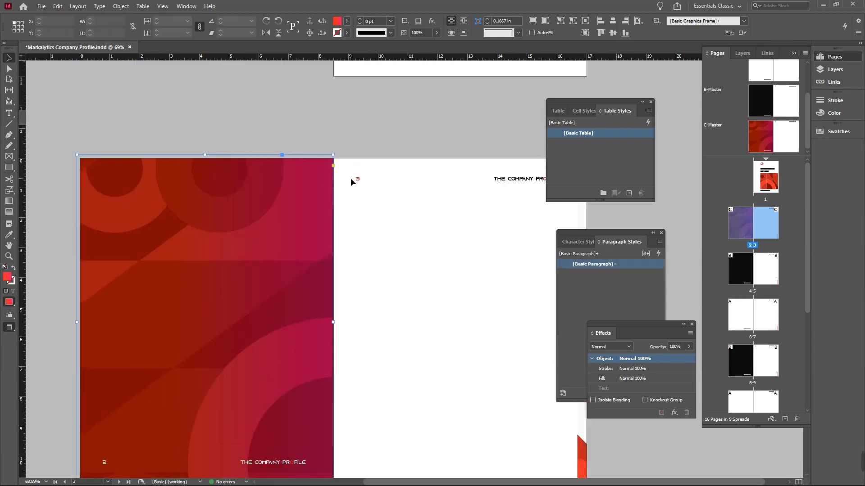
pyautogui.click(356, 178)
pyautogui.click(504, 180)
pyautogui.click(410, 370)
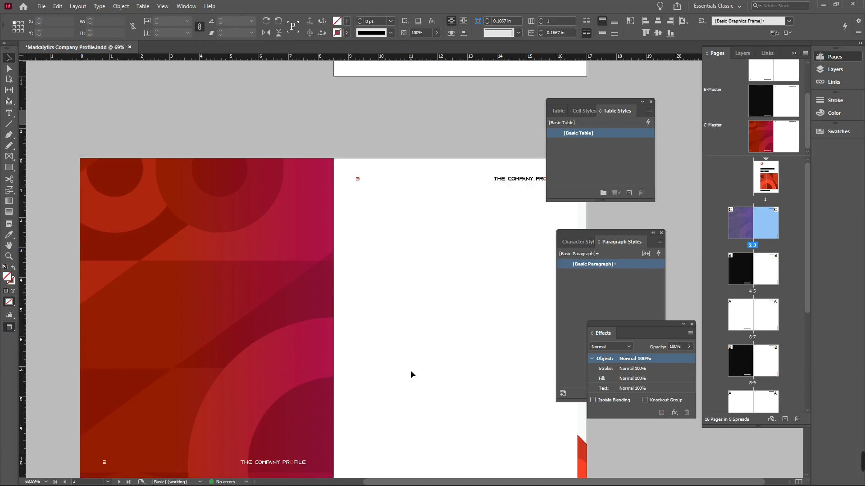
# - Examine pages 4-7 with column guides and in preview, checking that a title frame on spread 6-7 is selectable
pyautogui.scroll(-19, 410, 370)
pyautogui.press('w')
pyautogui.scroll(-7, 411, 370)
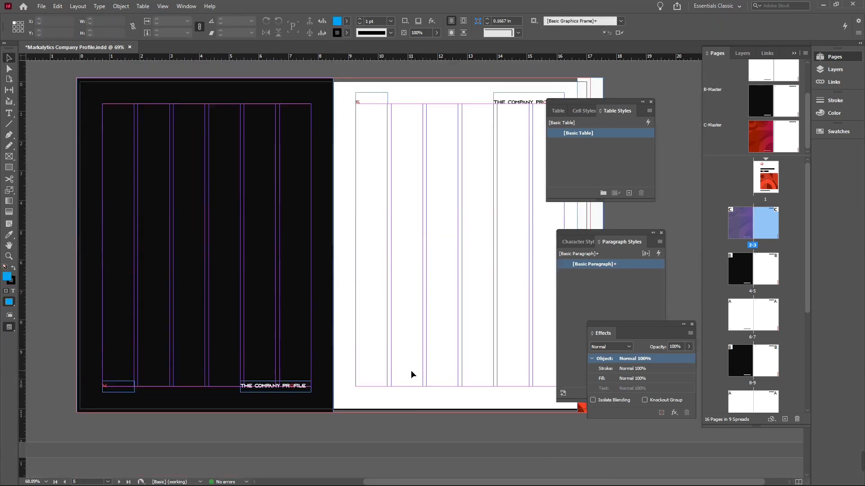
pyautogui.press('w')
pyautogui.scroll(-15, 440, 318)
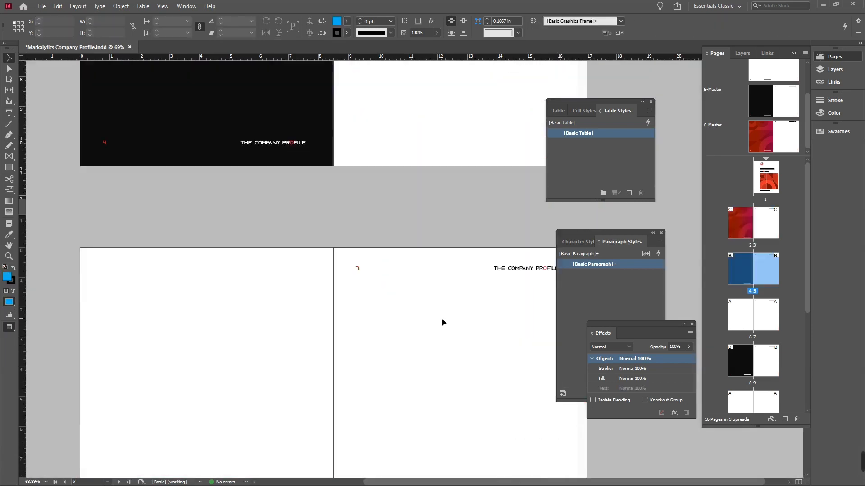
pyautogui.click(272, 275)
pyautogui.scroll(20, 356, 319)
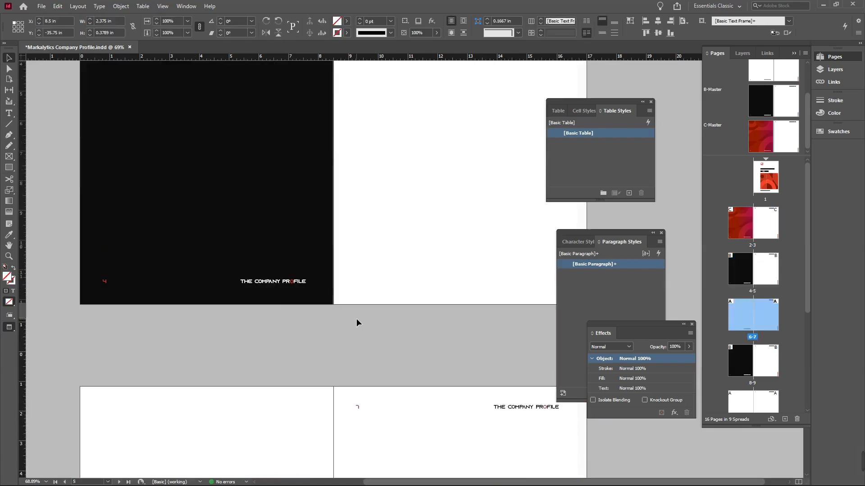
pyautogui.scroll(3, 135, 135)
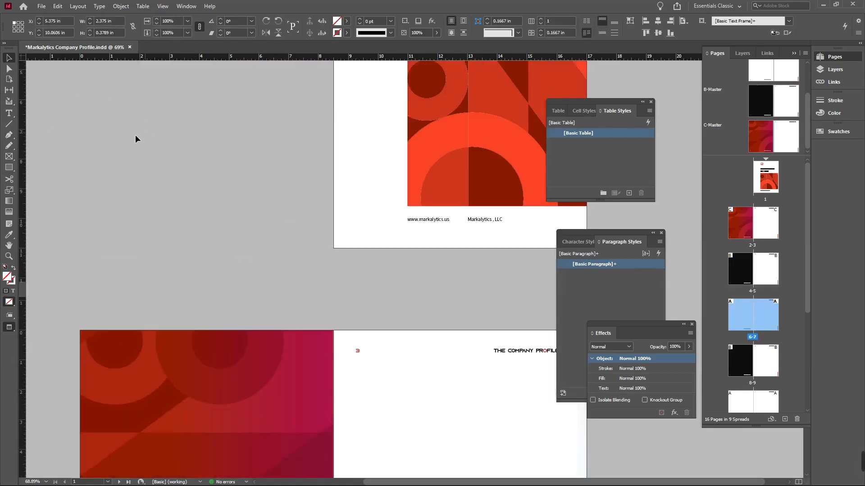
pyautogui.scroll(8, 149, 209)
# - Hide the panels, show the guides and look through the cover and the spreads up to pages 6-7
pyautogui.press('Tab')
pyautogui.press('w')
pyautogui.scroll(-19, 160, 214)
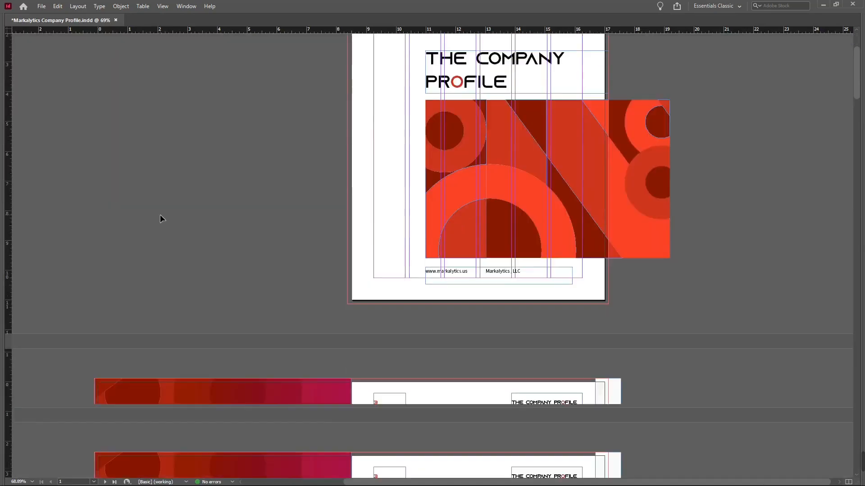
pyautogui.scroll(6, 161, 216)
pyautogui.scroll(-17, 160, 215)
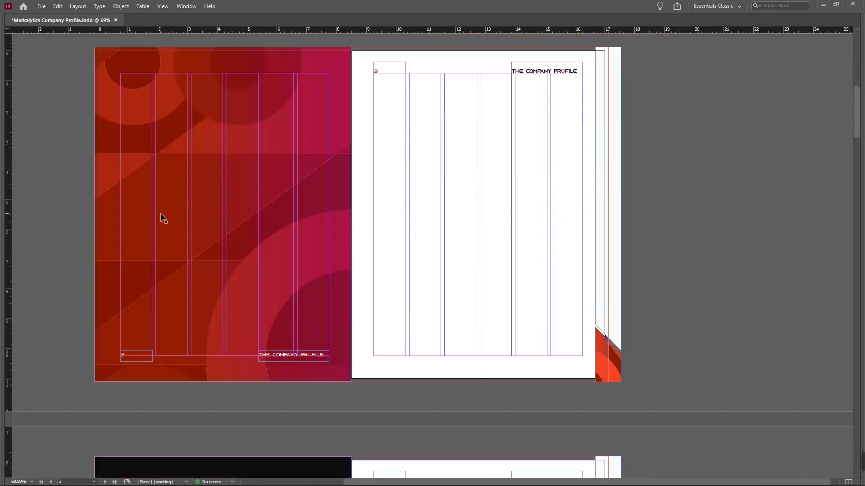
pyautogui.scroll(-13, 161, 213)
pyautogui.scroll(12, 161, 211)
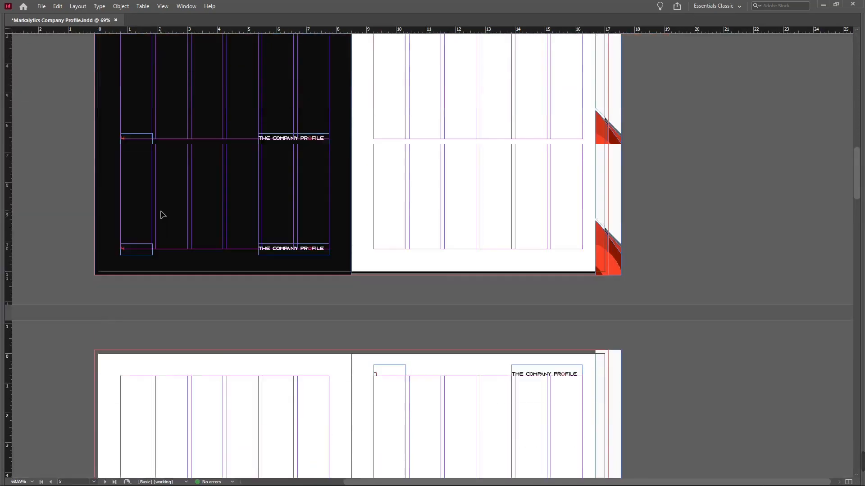
pyautogui.scroll(6, 162, 214)
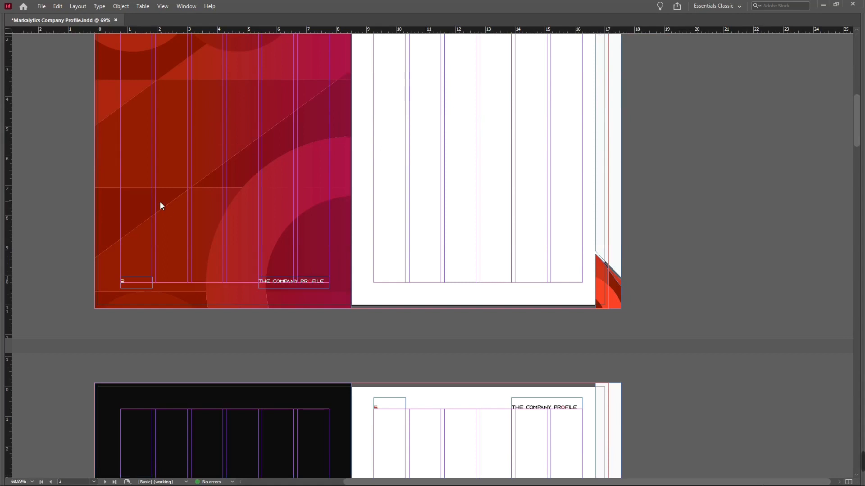
# - Save a copy of the document in the Blueprint folder as Markalytics Company Profile V2.indd
pyautogui.hotkey('ctrl', 'shift', 's')
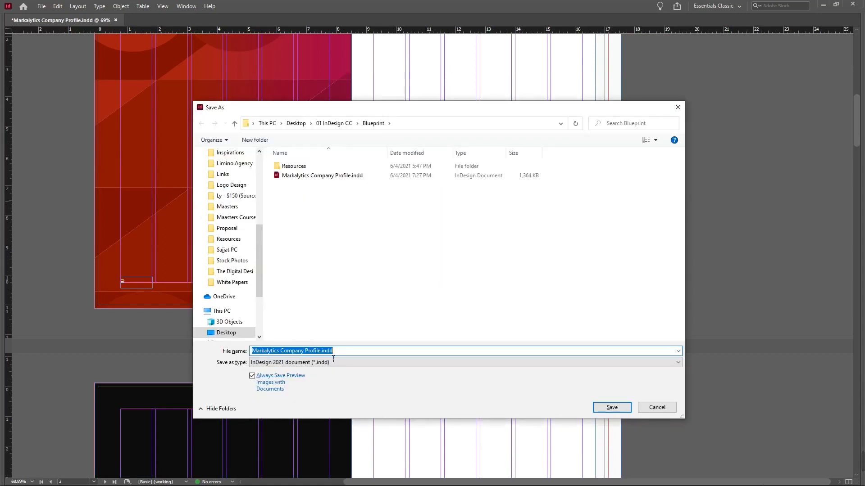
pyautogui.click(324, 354)
pyautogui.write('V2')
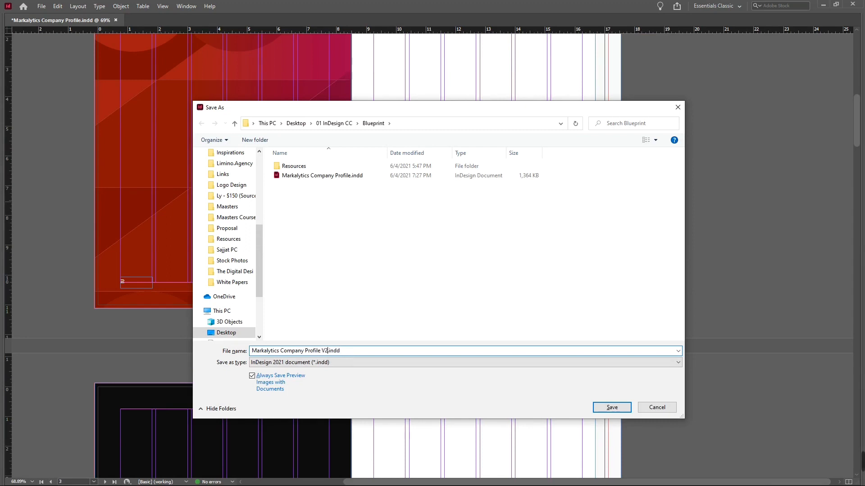
pyautogui.press('Return')
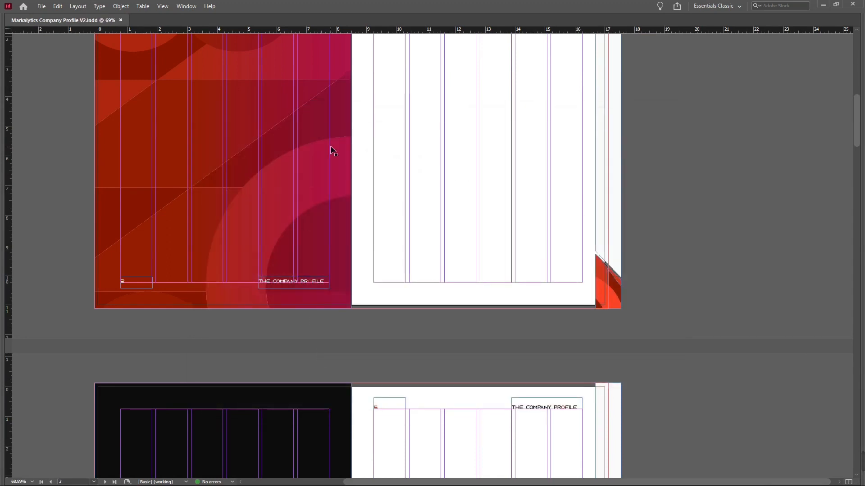
# - Bring the panels back and make pages 2-3 the active spread with nothing selected
pyautogui.press('Tab')
pyautogui.moveTo(428, 145); pyautogui.dragTo(426, 233)
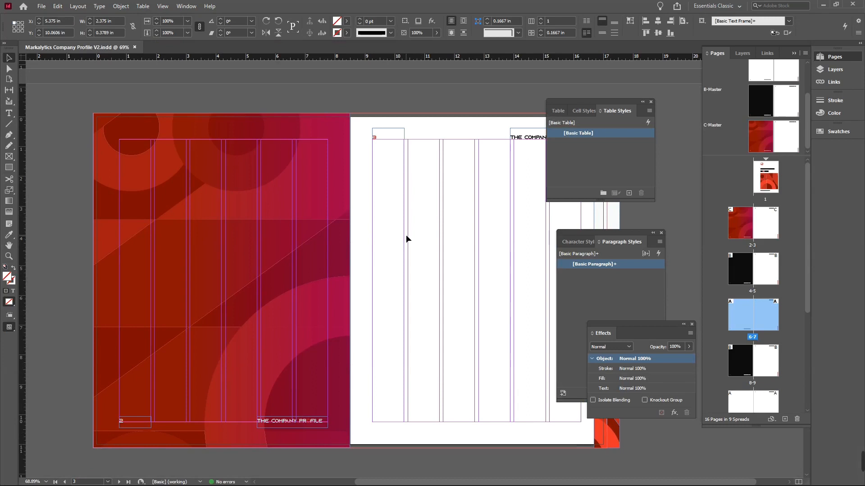
pyautogui.click(493, 276)
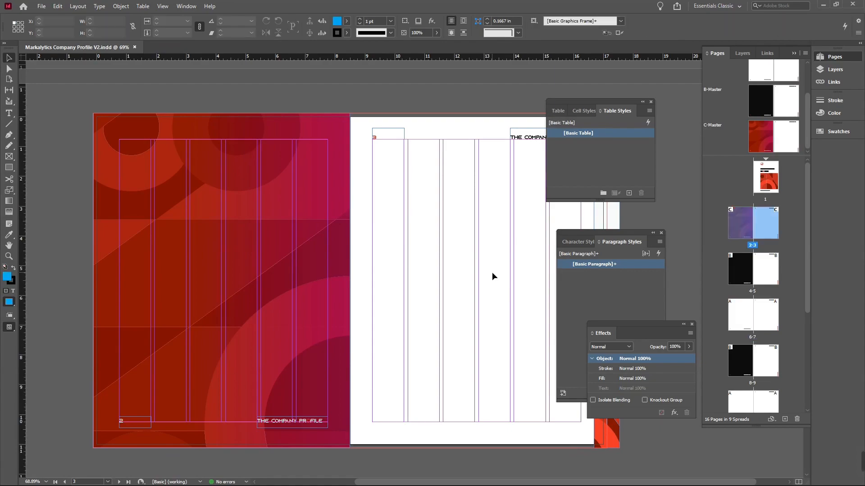